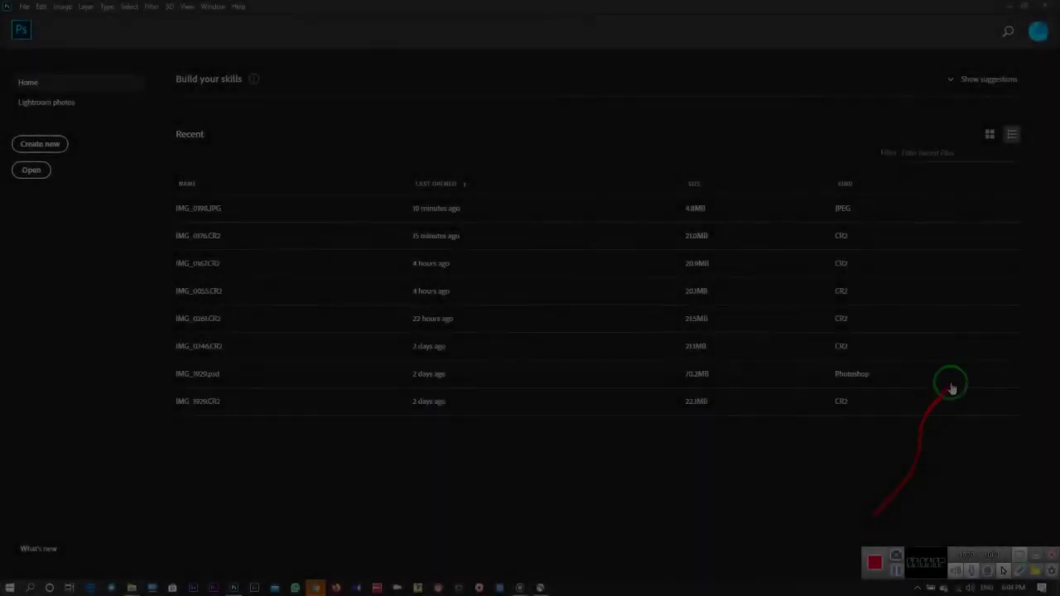
- Minimize Photoshop so the Windows desktop is showing
click(997, 6)
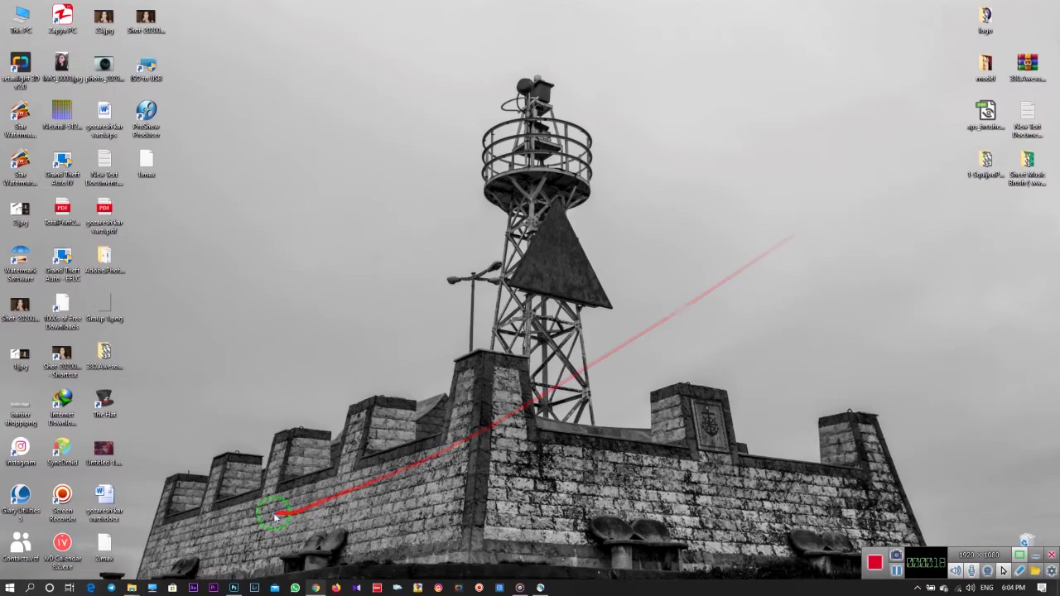
- Restore Photoshop from the taskbar to its Home screen listing IMG_0198.JPG and IMG_1929.psd
click(234, 586)
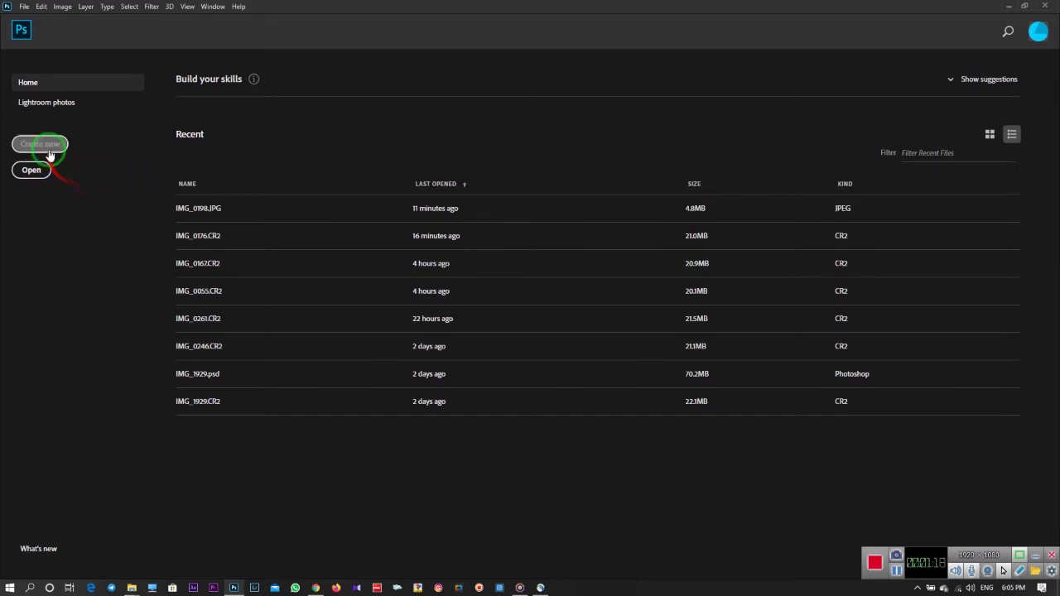
- Start a new document, moving the dialog and trying the HDTV 1080p then A4 presets
click(37, 149)
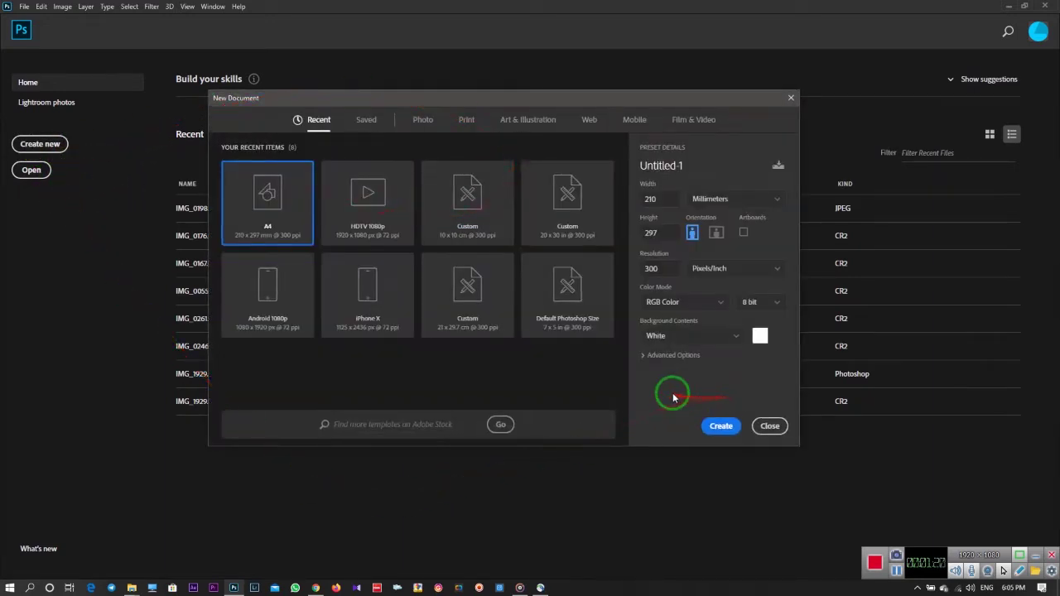
drag(533, 98, 638, 116)
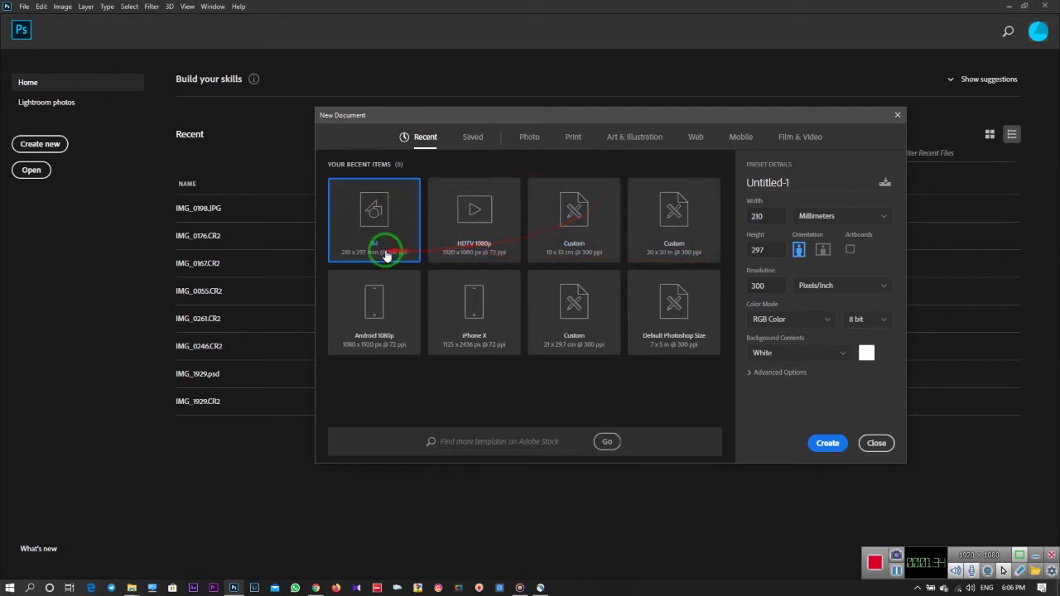
click(477, 235)
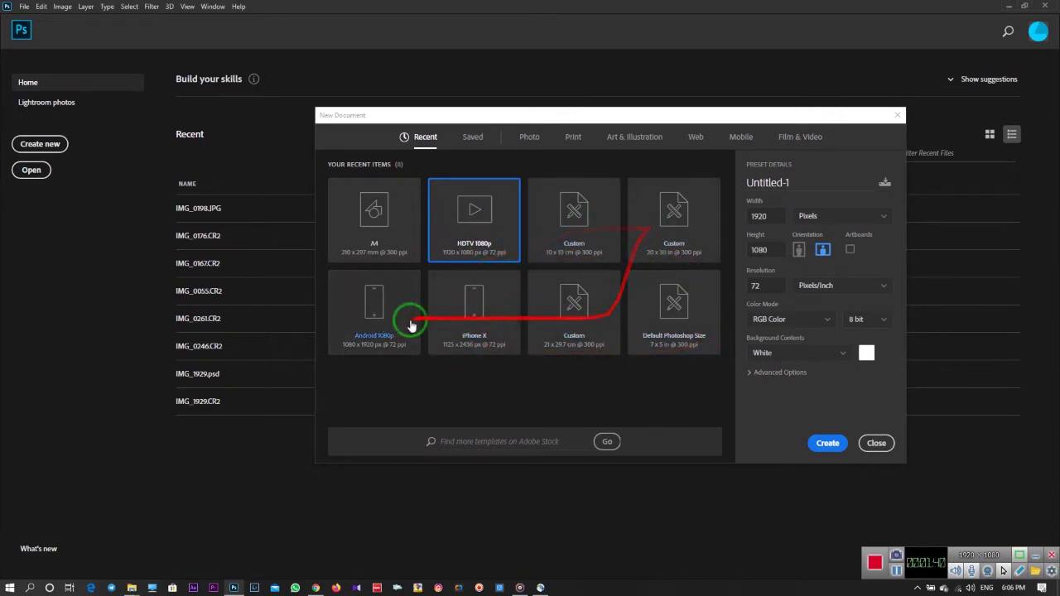
click(377, 247)
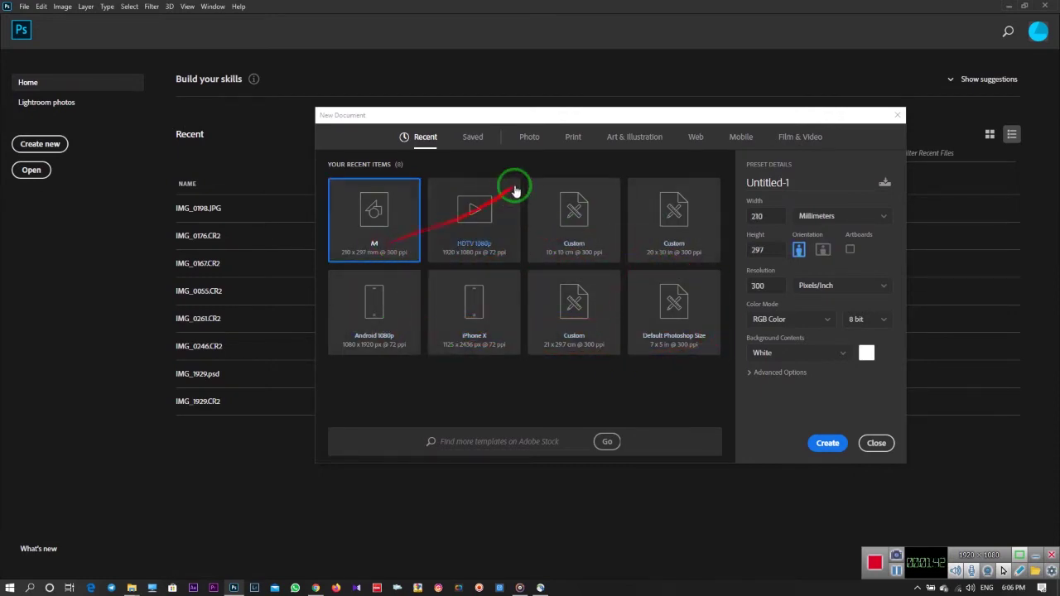
- Compare the Saved and Recent preset lists, ending on the empty Saved category
click(470, 139)
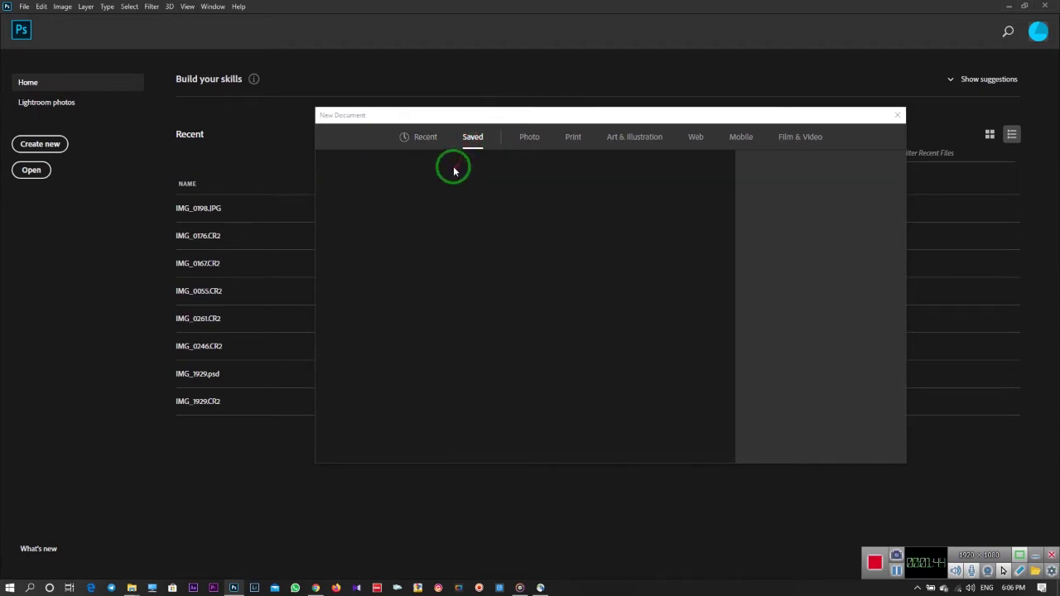
click(421, 136)
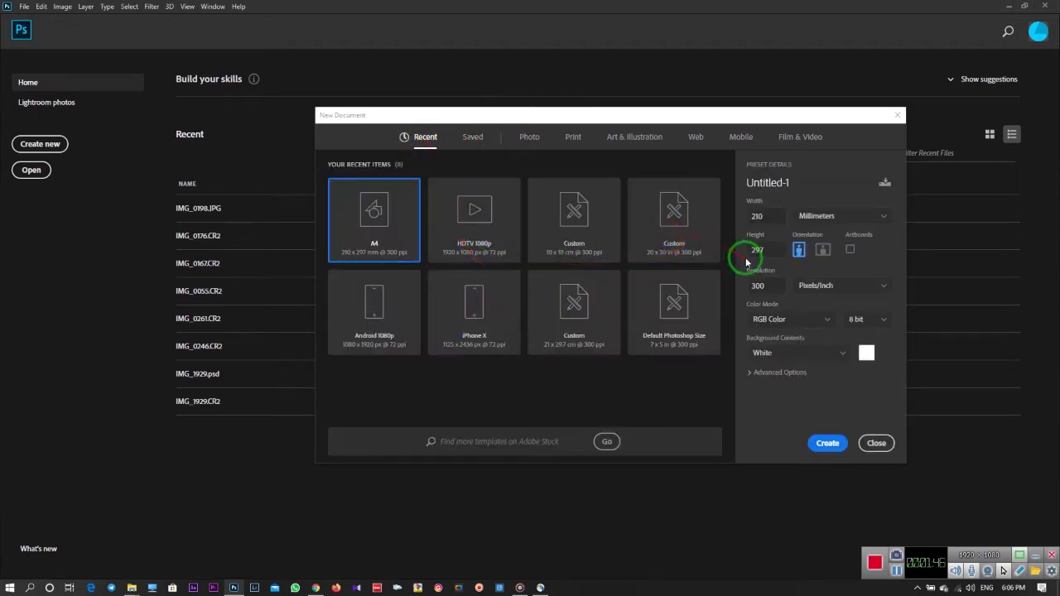
click(758, 216)
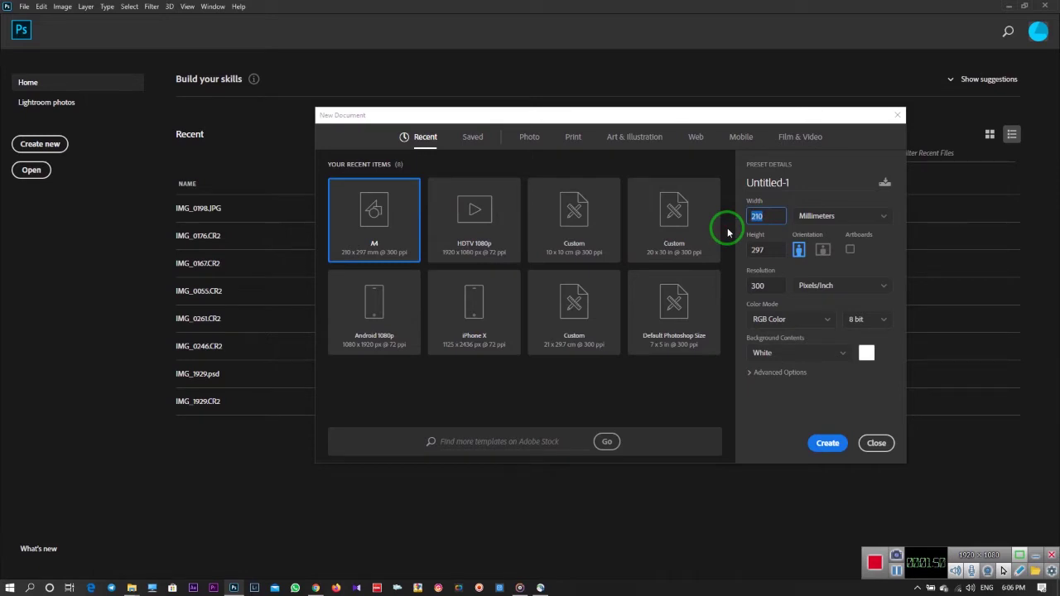
text(0)
click(755, 217)
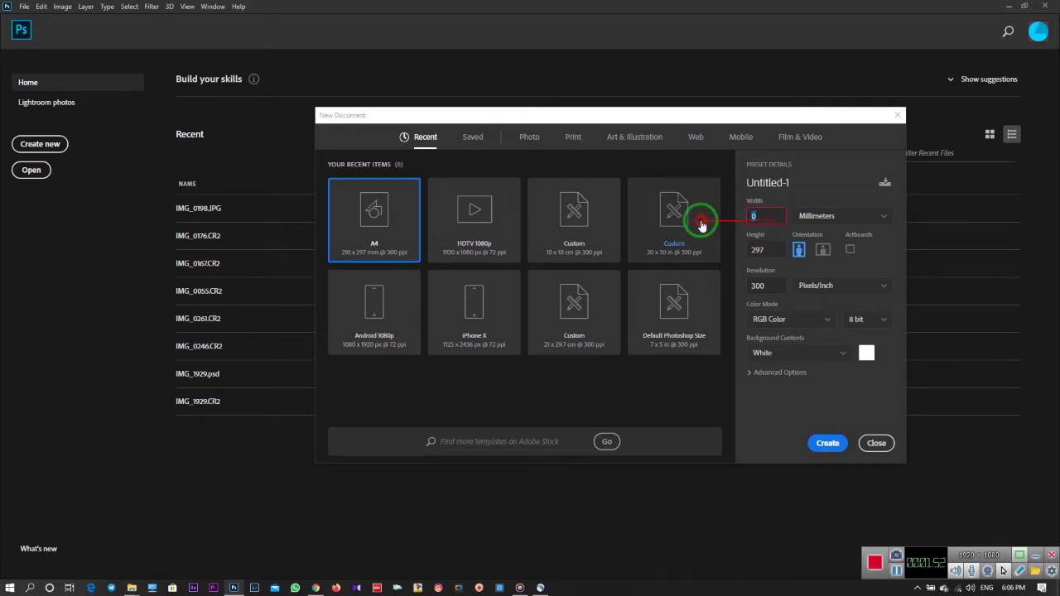
click(469, 137)
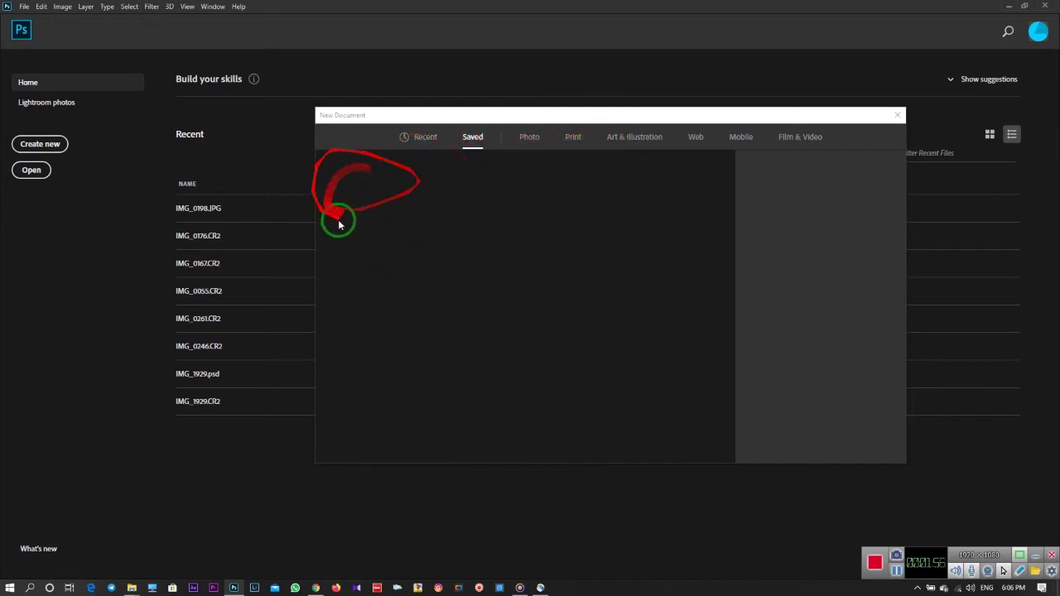
- Browse the Photo, Print, Web, Mobile, Film & Video and Art & Illustration presets, ending with A4 in force
click(434, 147)
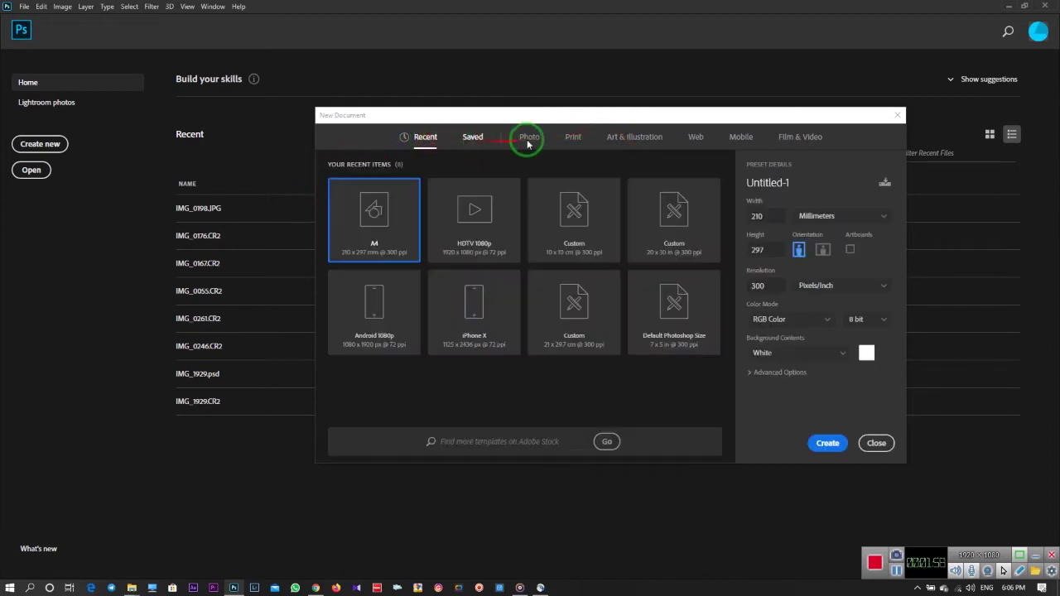
click(529, 158)
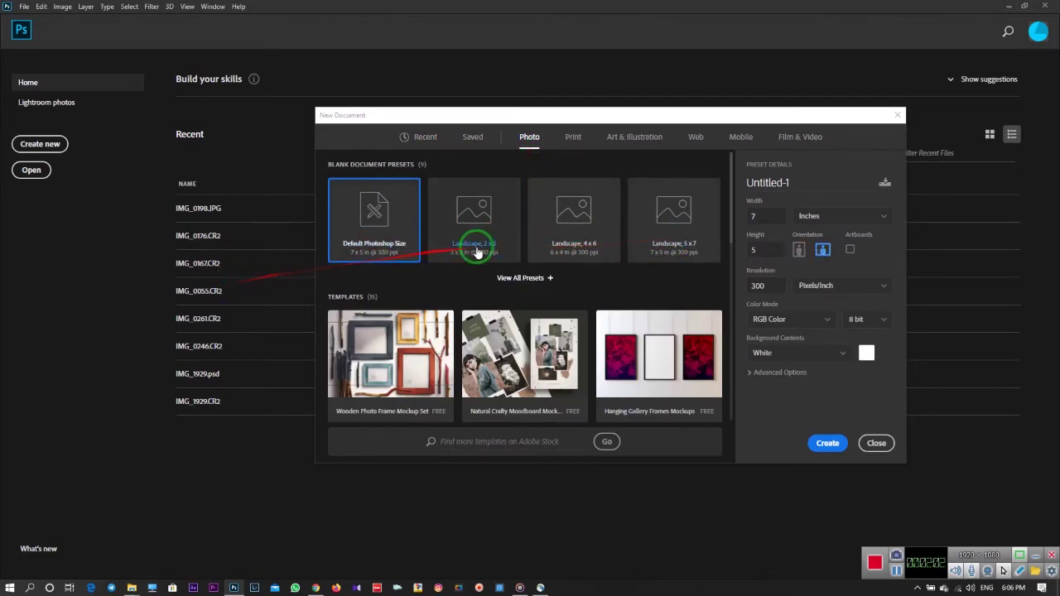
click(575, 140)
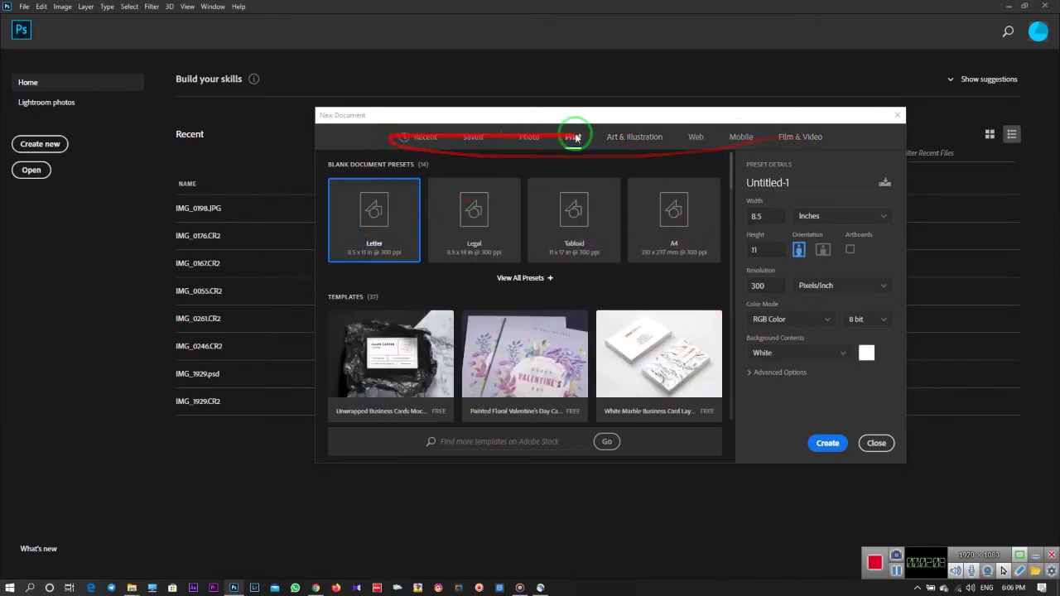
click(694, 137)
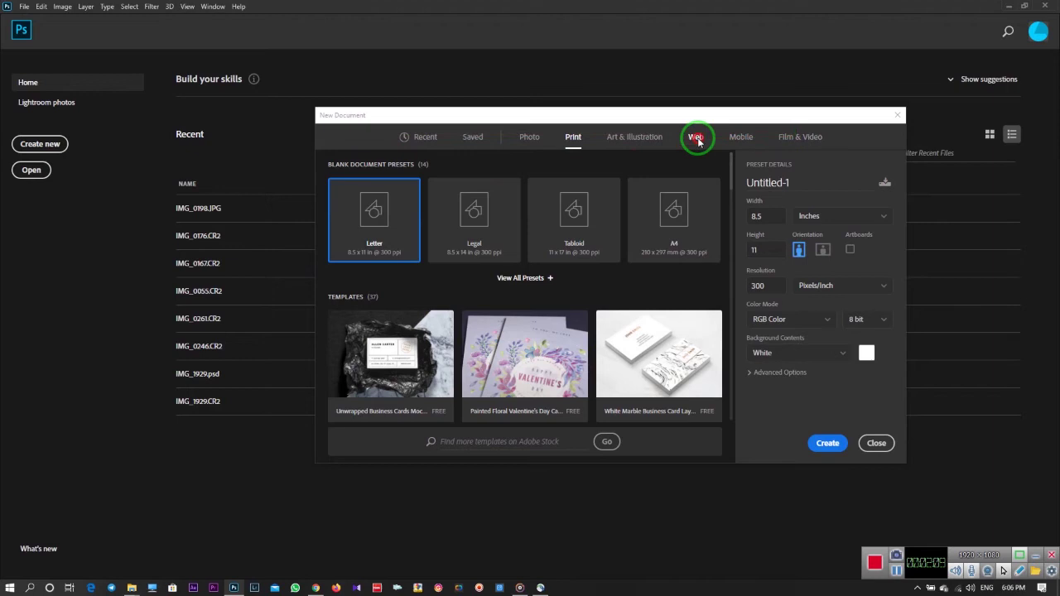
click(741, 137)
click(817, 141)
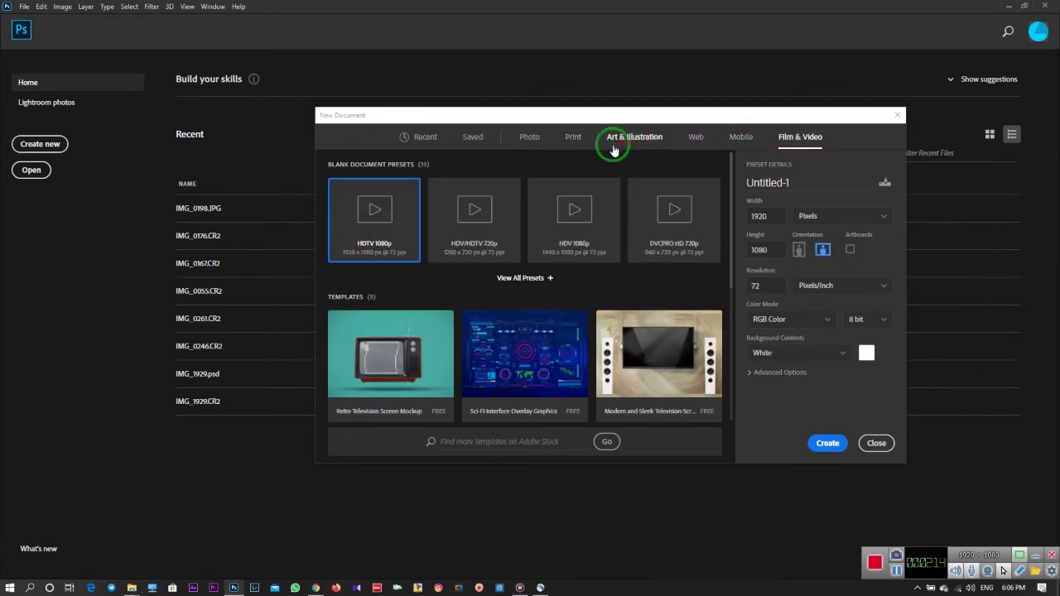
click(642, 141)
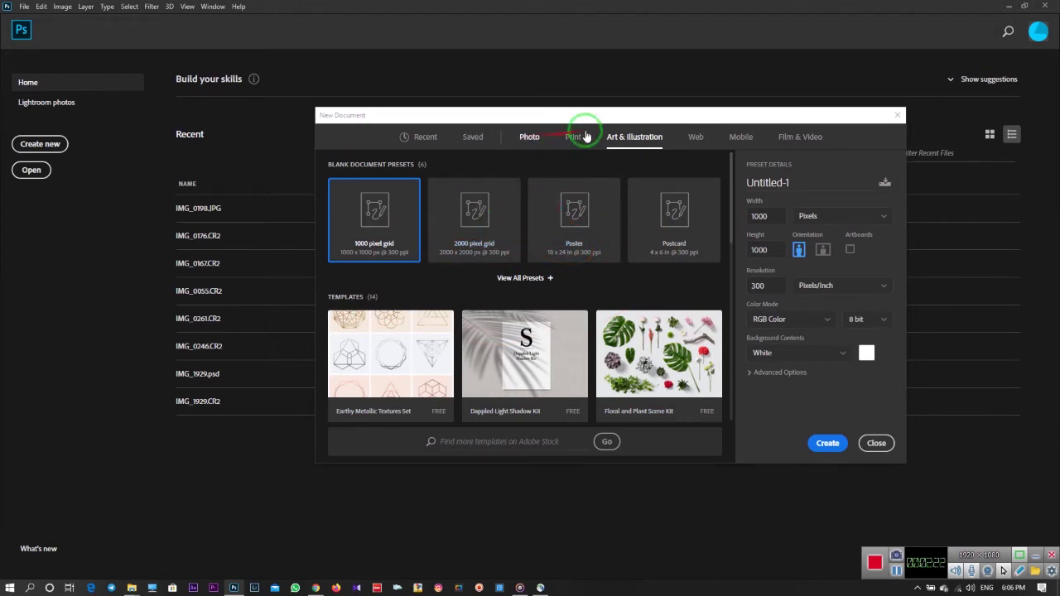
click(530, 138)
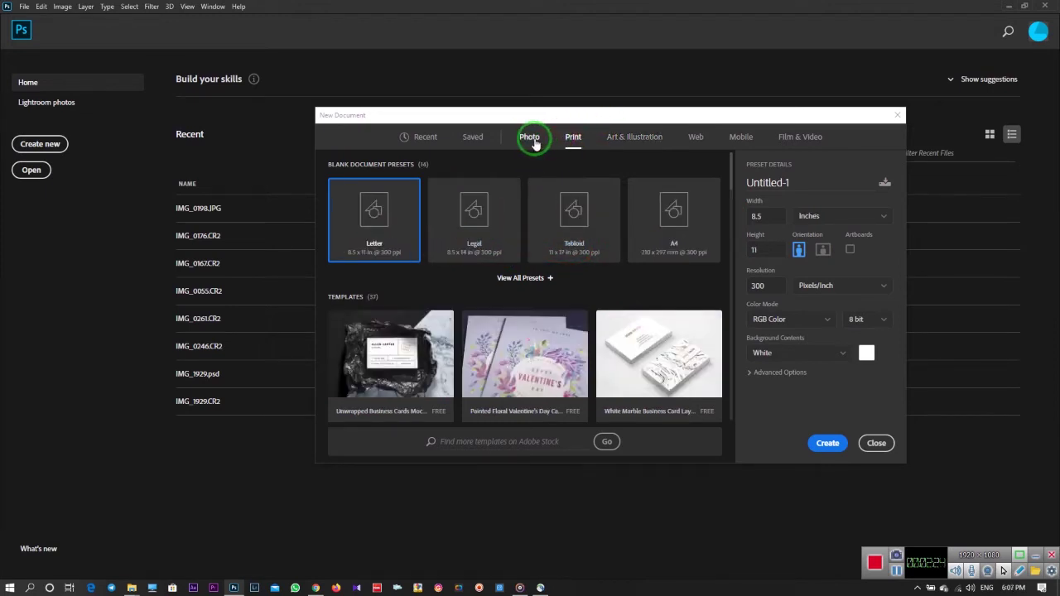
click(424, 137)
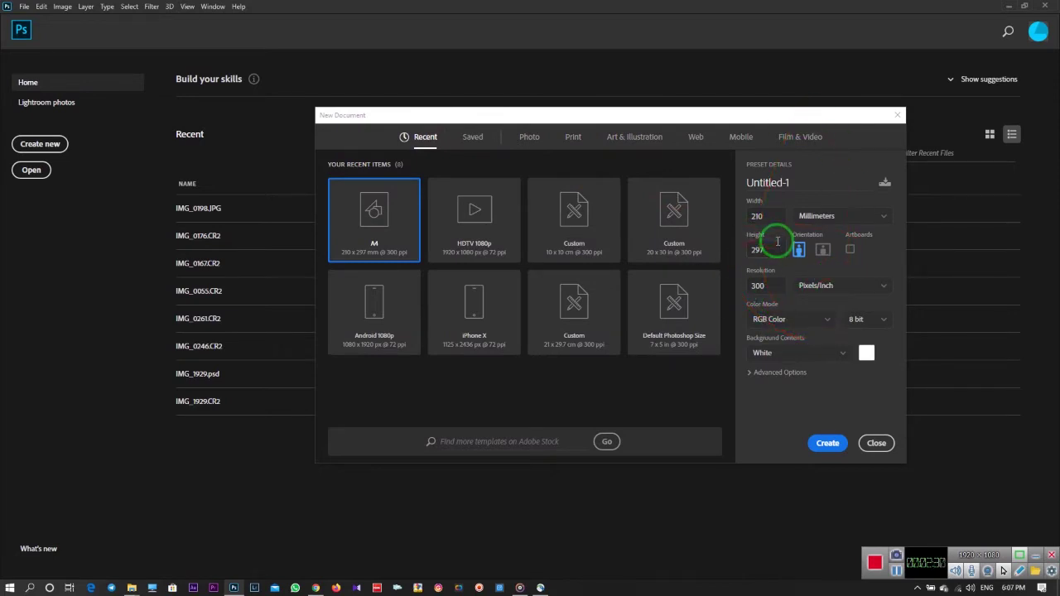
- Name the document test1 and switch its size units to centimetres
mouse_move(804, 183)
mouse_down()
mouse_move(740, 183)
mouse_move(804, 174)
mouse_move(748, 88)
mouse_move(727, 258)
mouse_move(859, 232)
mouse_move(558, 237)
mouse_up()
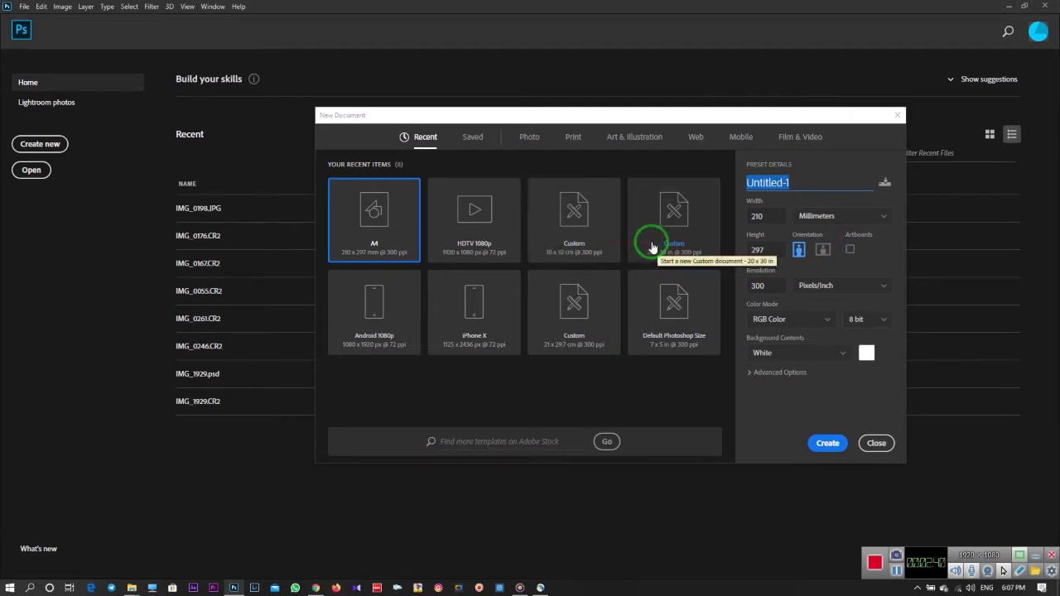
text(test1)
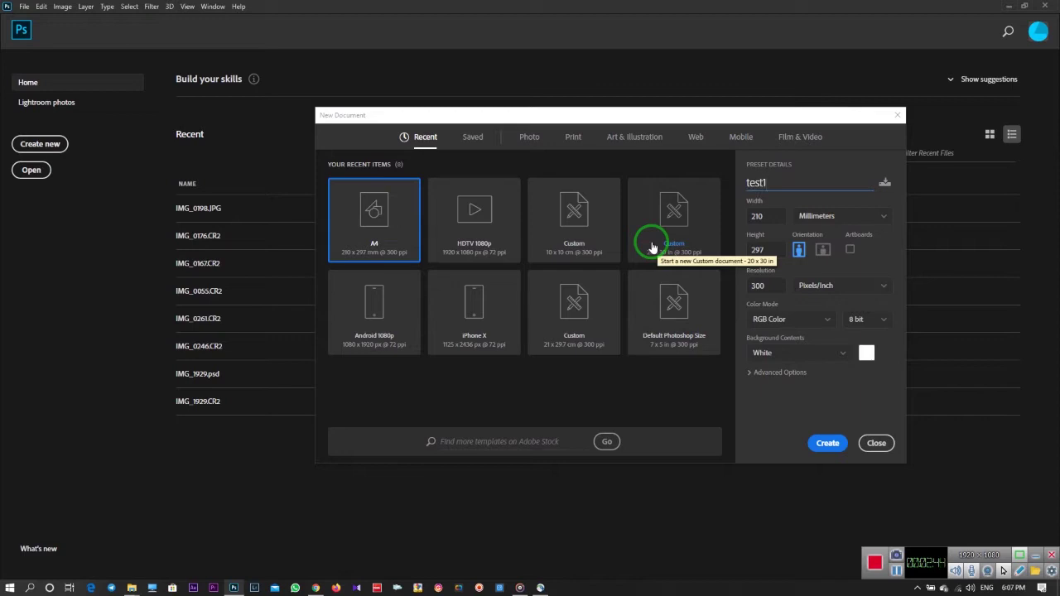
double_click(757, 216)
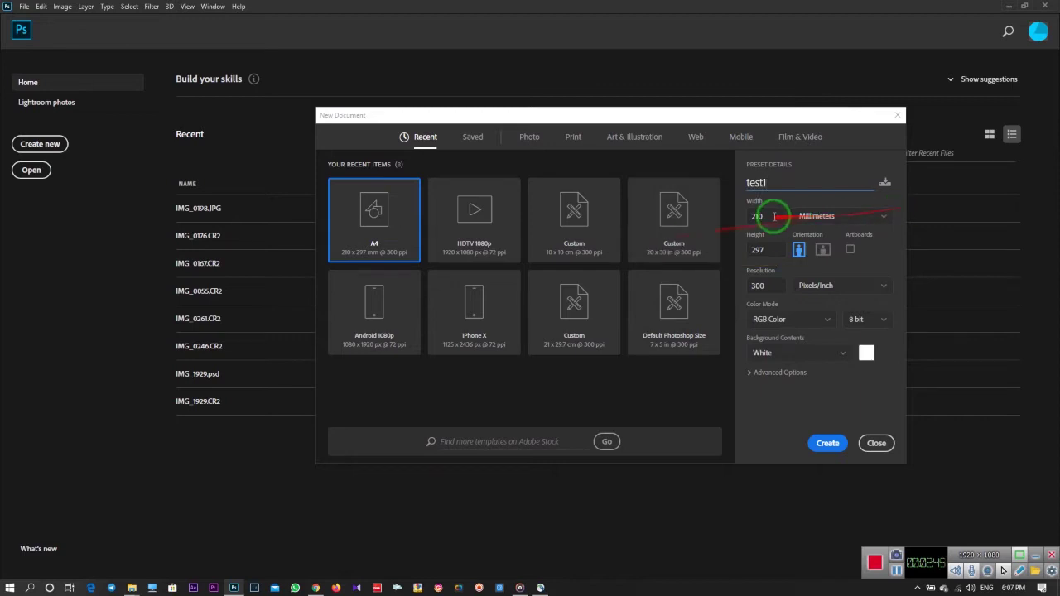
click(856, 222)
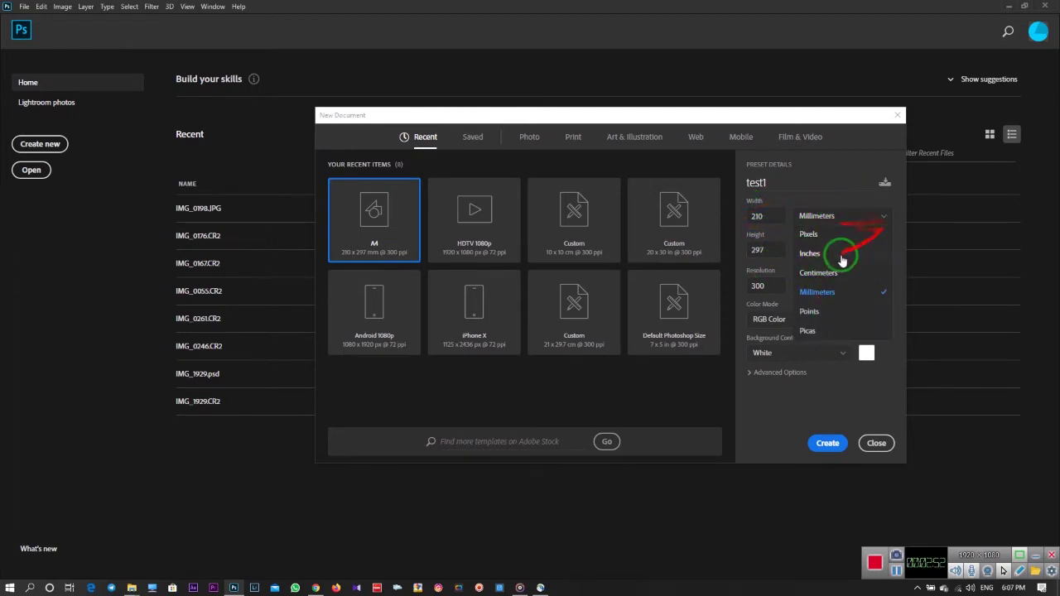
click(835, 234)
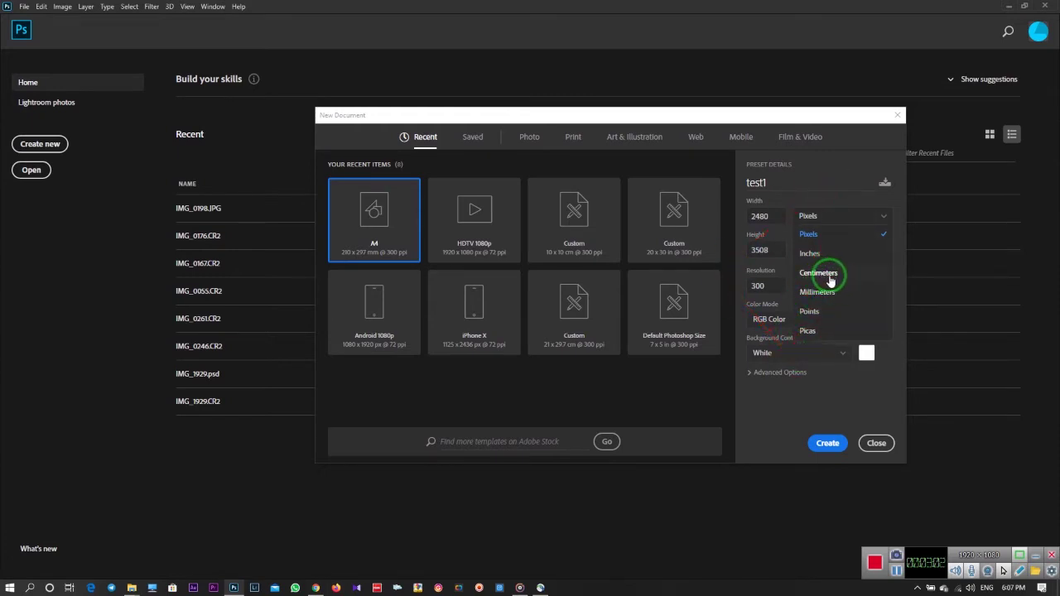
click(829, 280)
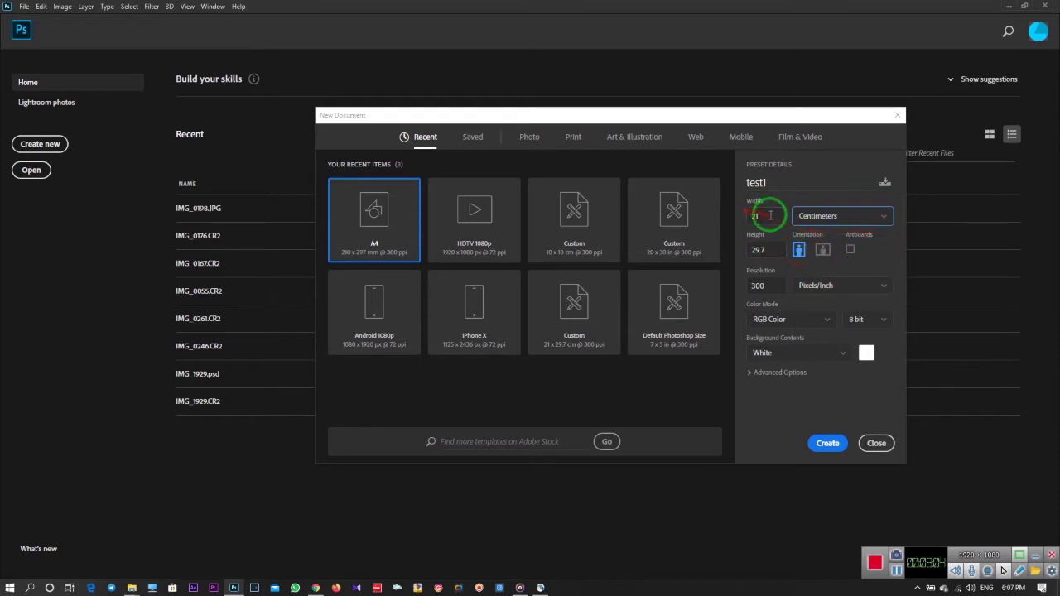
- Turn the test1 page to landscape, 29.7 × 21 cm
click(770, 215)
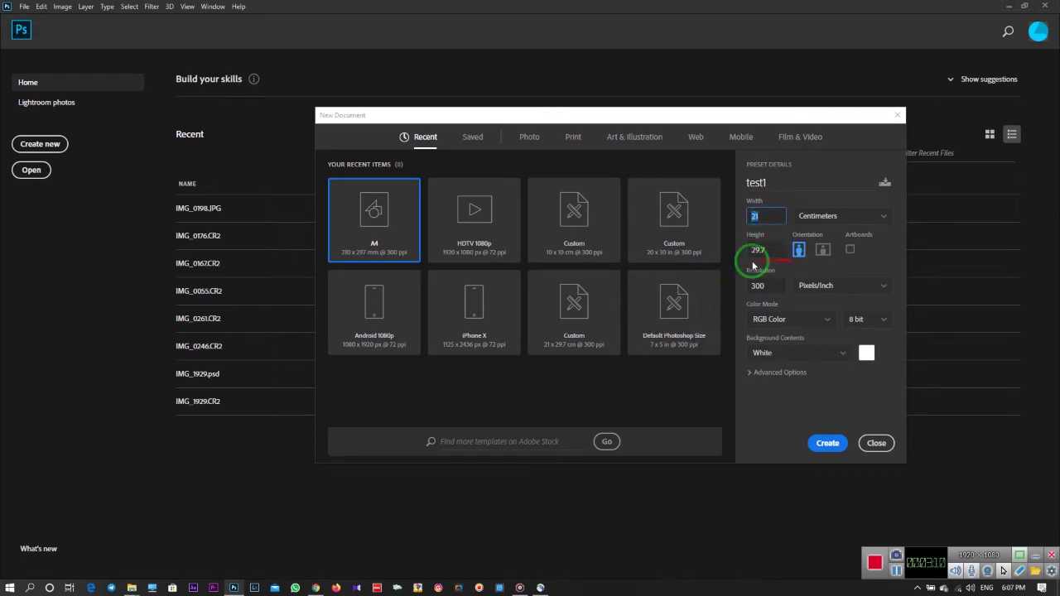
click(803, 255)
click(799, 252)
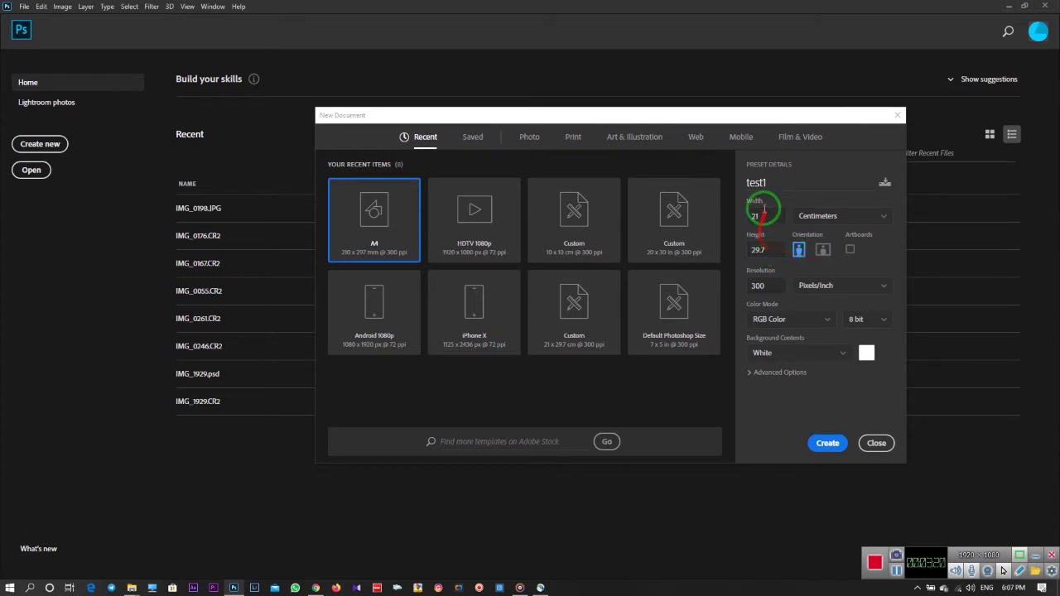
click(822, 251)
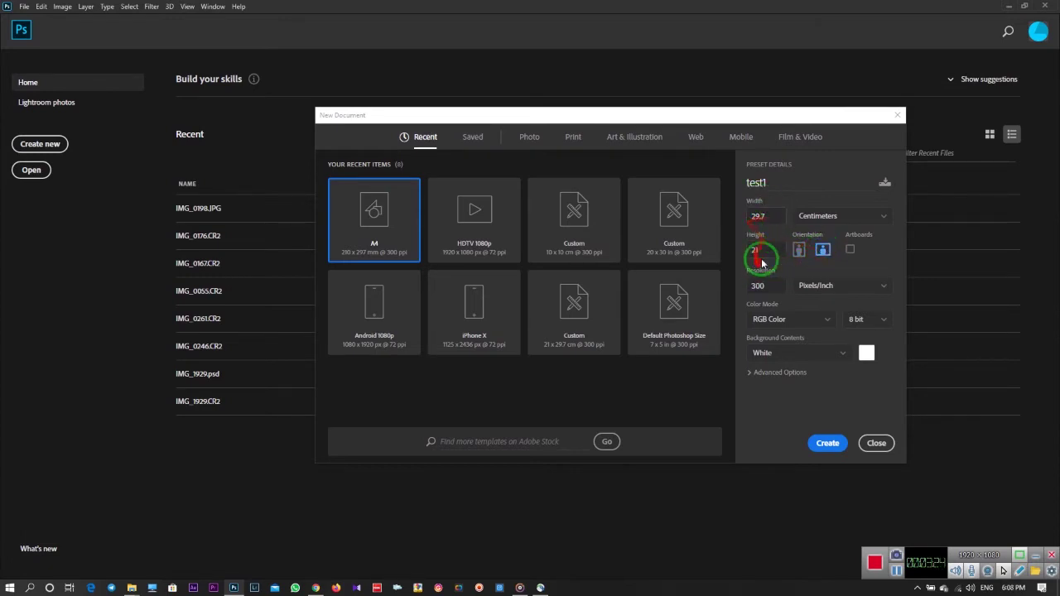
- Switch test1 to portrait, 21 × 29.7 cm, keeping 300 Pixels/Inch resolution
click(798, 249)
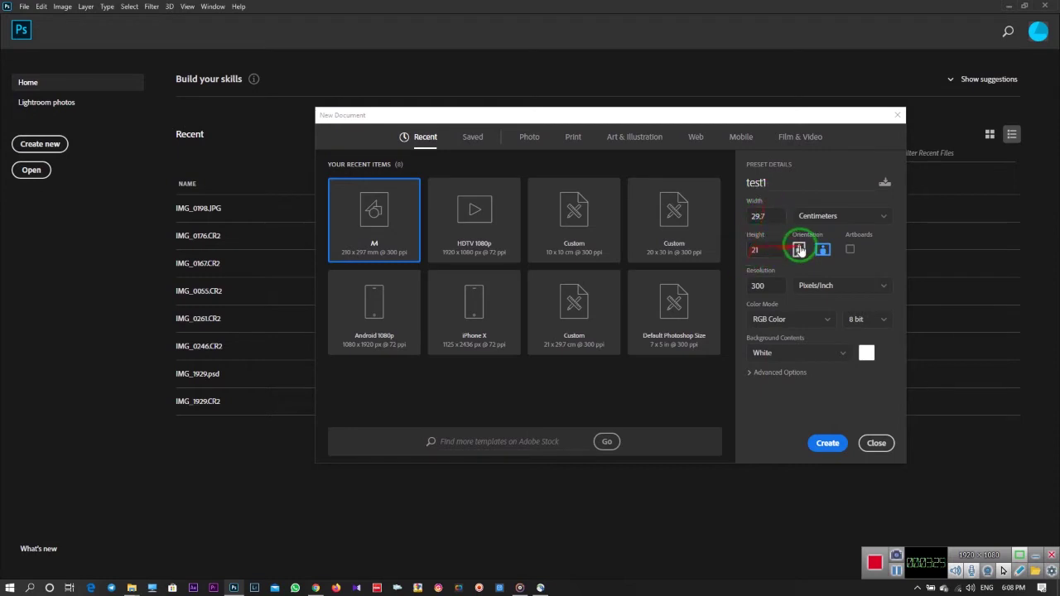
double_click(756, 216)
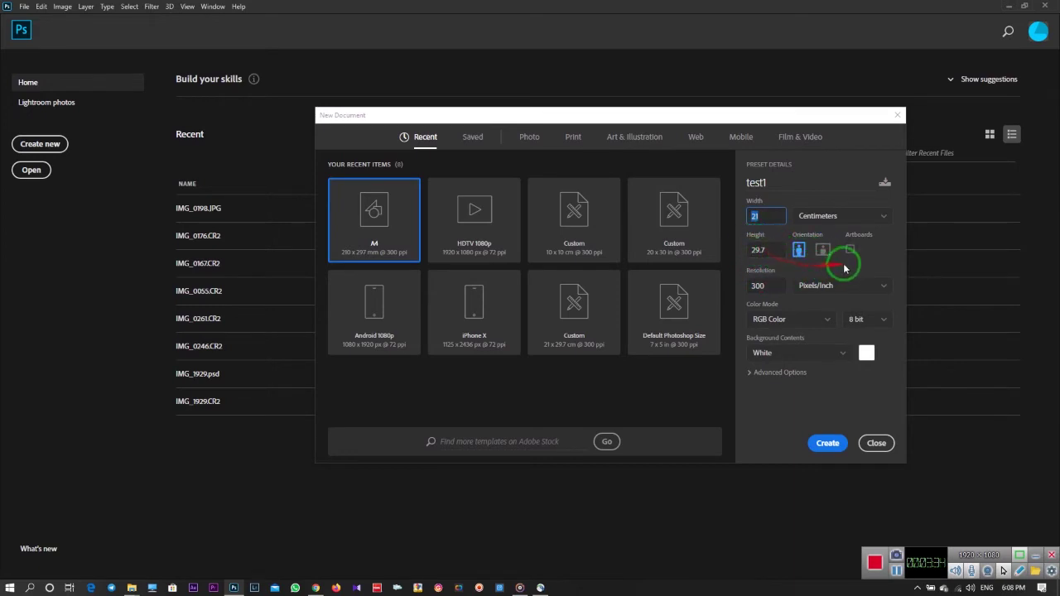
click(768, 288)
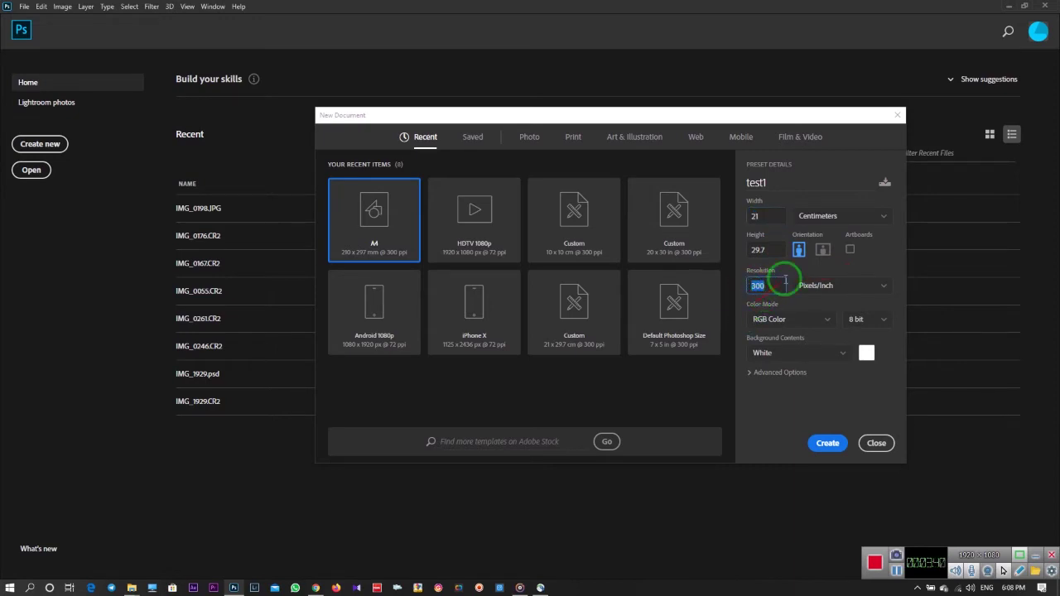
click(772, 317)
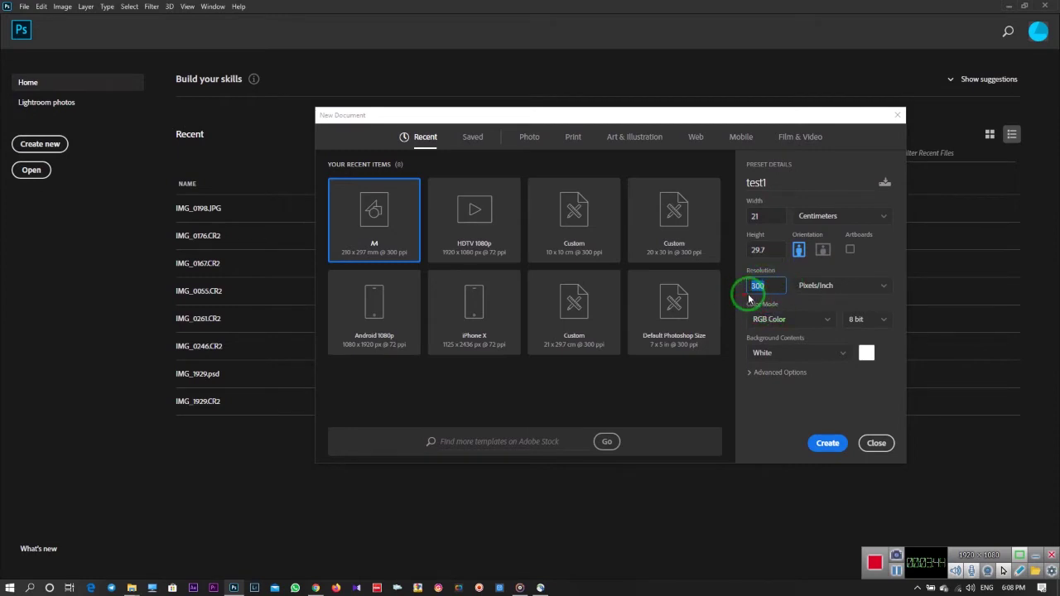
click(803, 290)
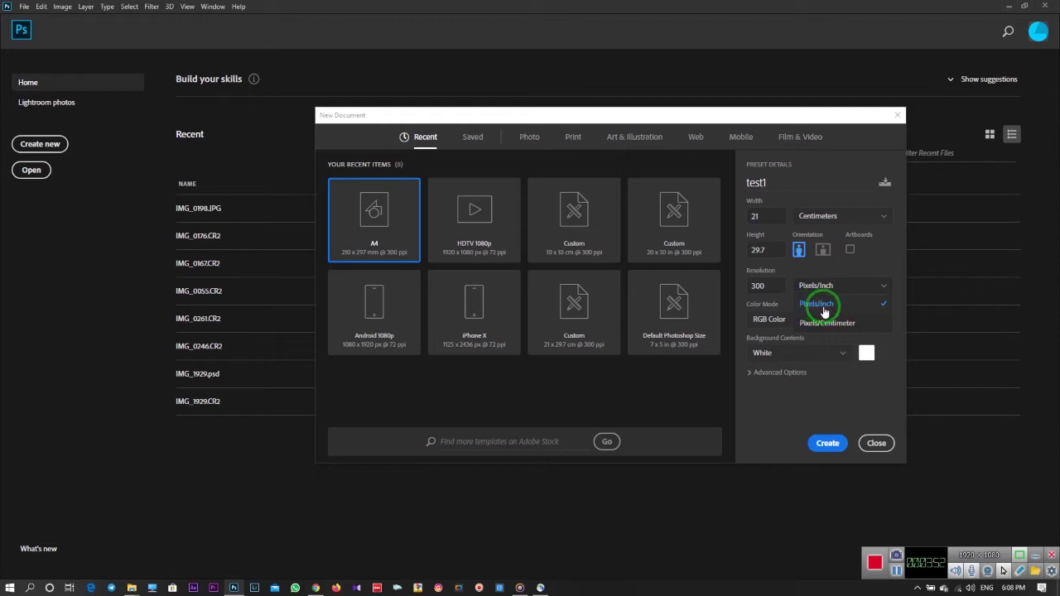
double_click(756, 290)
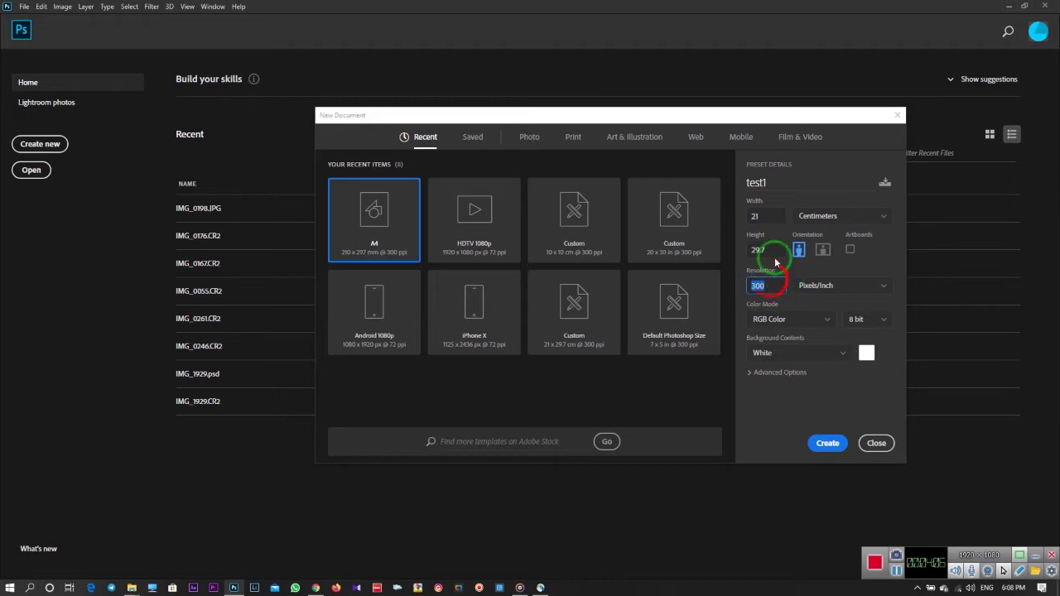
double_click(750, 286)
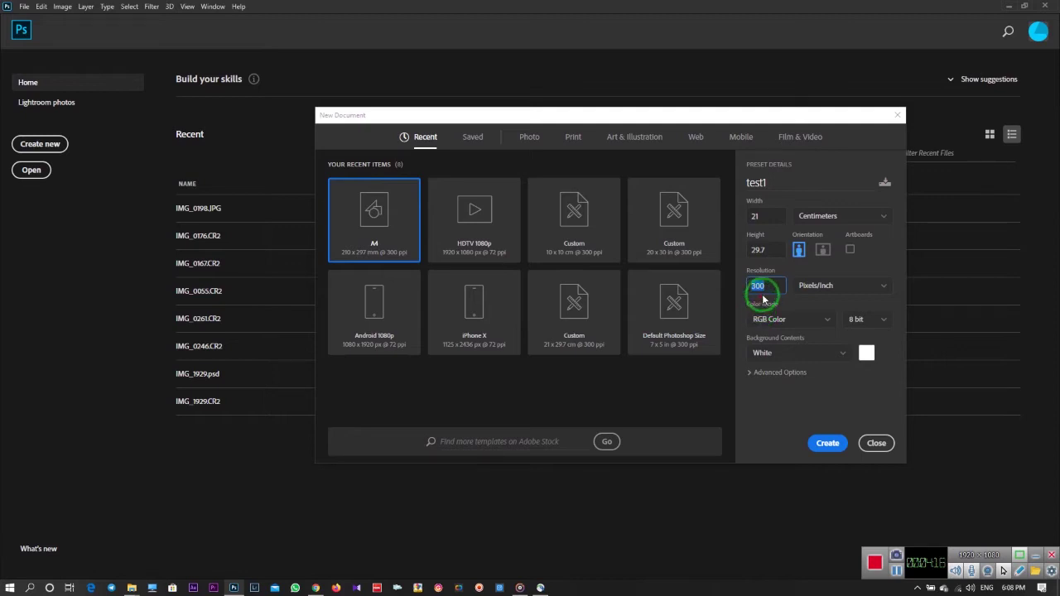
drag(763, 299, 780, 288)
- Keep RGB Color at 8 bit and set Background Contents to Background Color
click(798, 323)
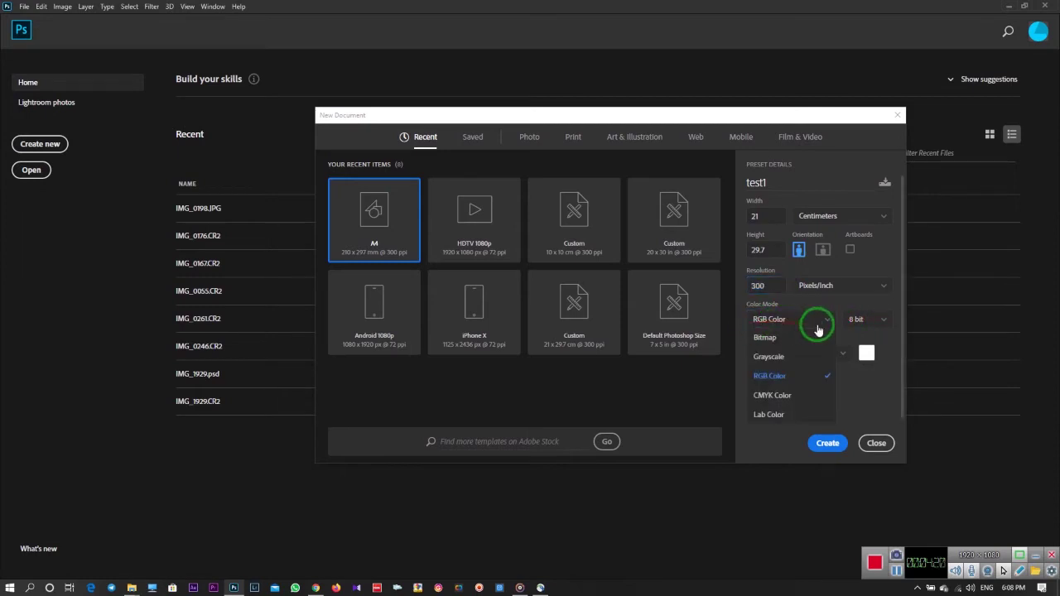
click(817, 323)
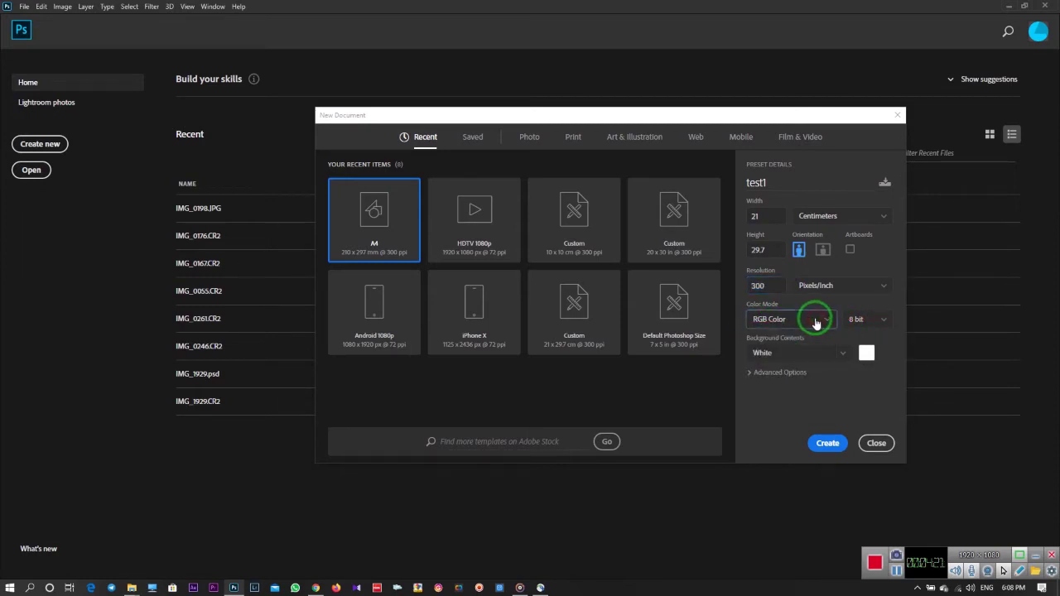
click(859, 323)
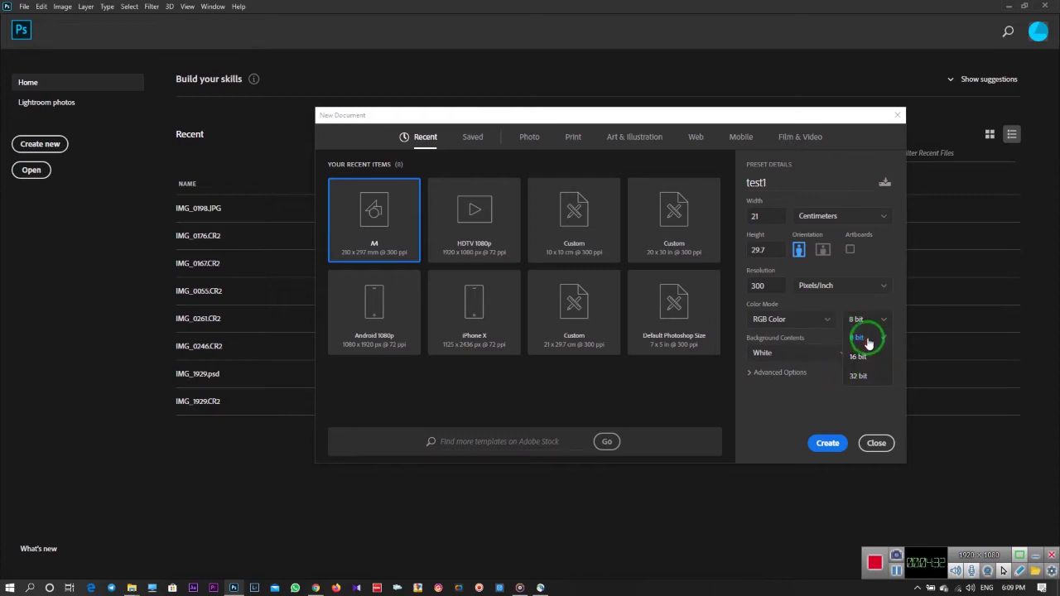
click(868, 342)
click(785, 354)
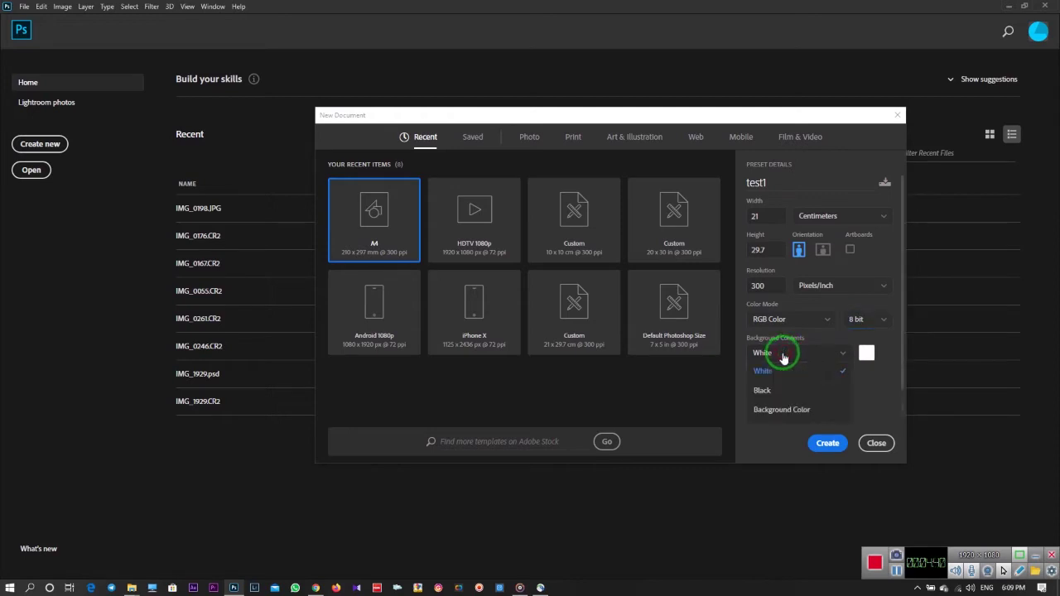
click(783, 414)
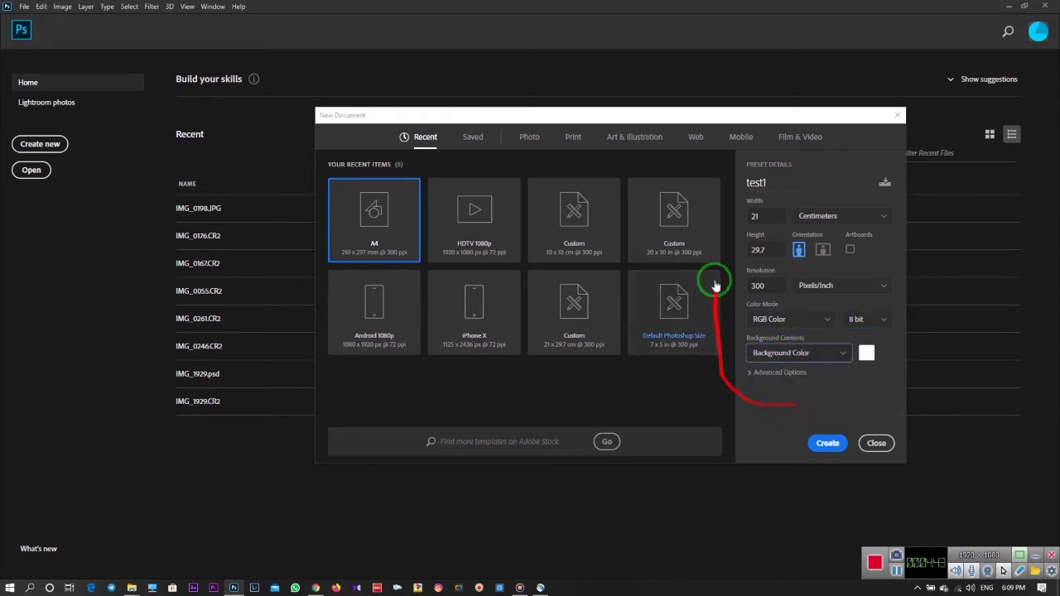
- Set a custom white #ffffff background colour for test1
click(866, 356)
click(350, 237)
click(371, 256)
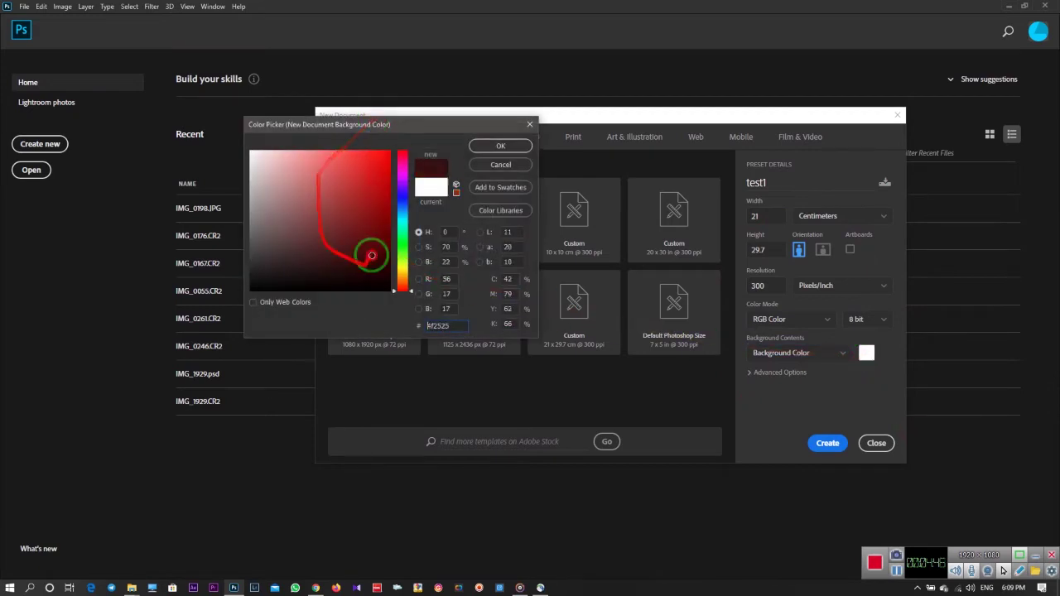
drag(371, 256, 250, 150)
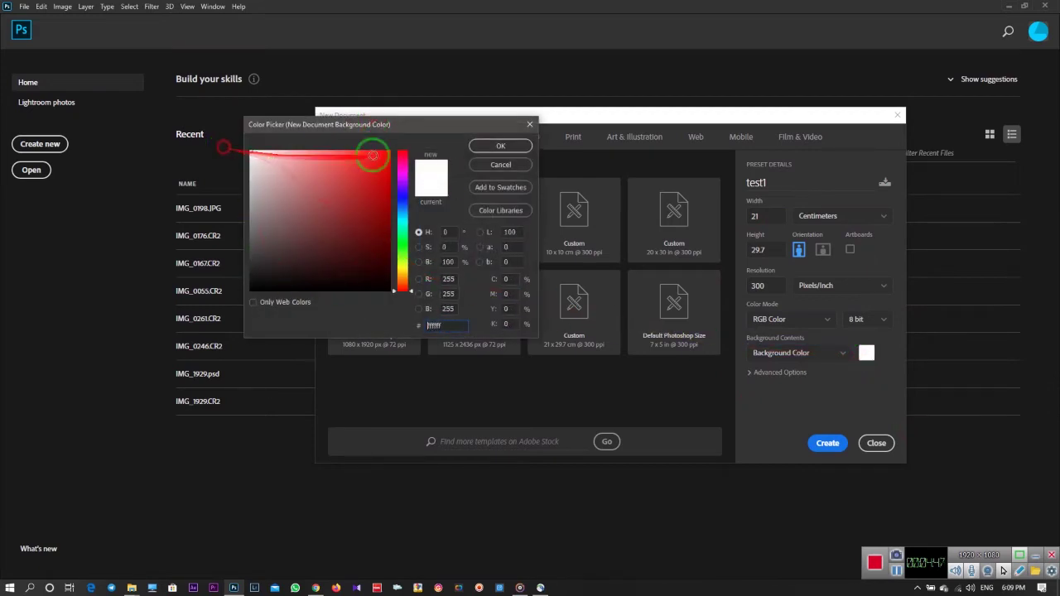
click(497, 145)
- Expand Advanced Options and keep the Working RGB: sRGB IEC61966-2.1 colour profile
click(752, 373)
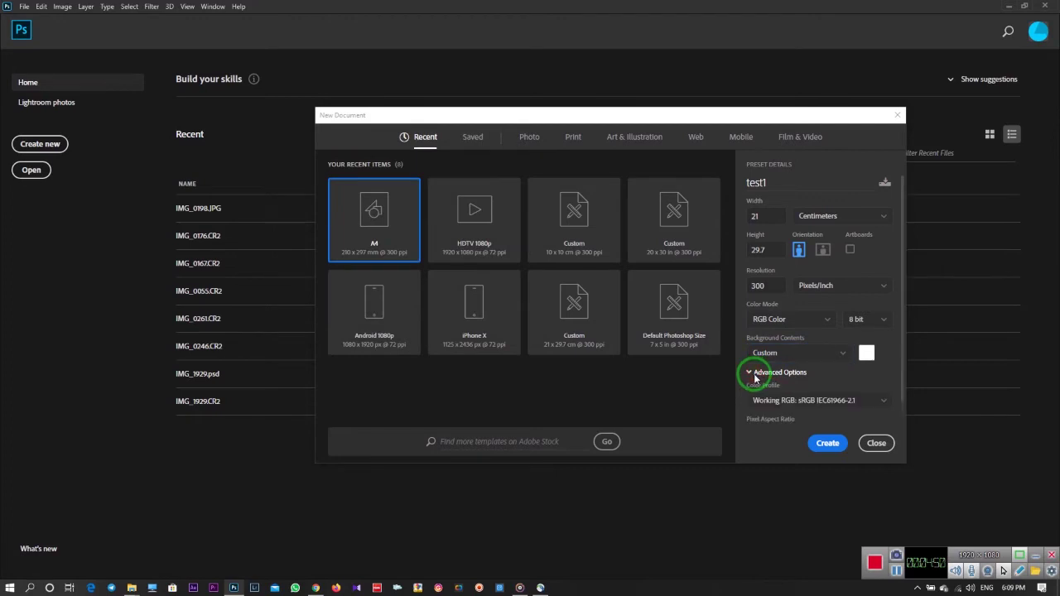
drag(791, 386, 829, 421)
click(840, 405)
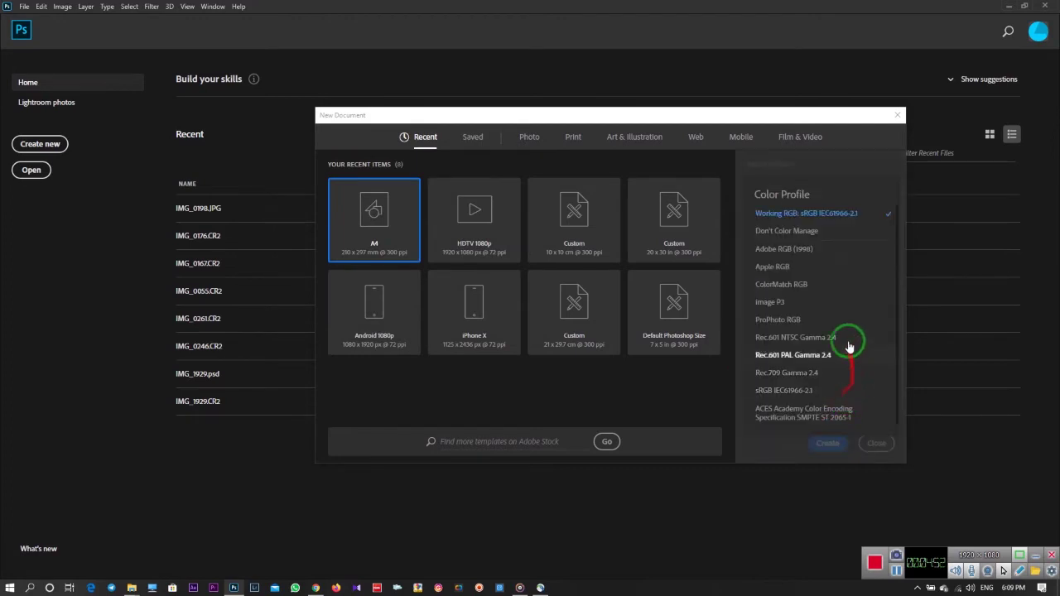
drag(828, 215, 889, 197)
mouse_move(853, 336)
mouse_down()
mouse_move(770, 360)
mouse_move(839, 189)
mouse_move(802, 222)
mouse_up()
click(802, 217)
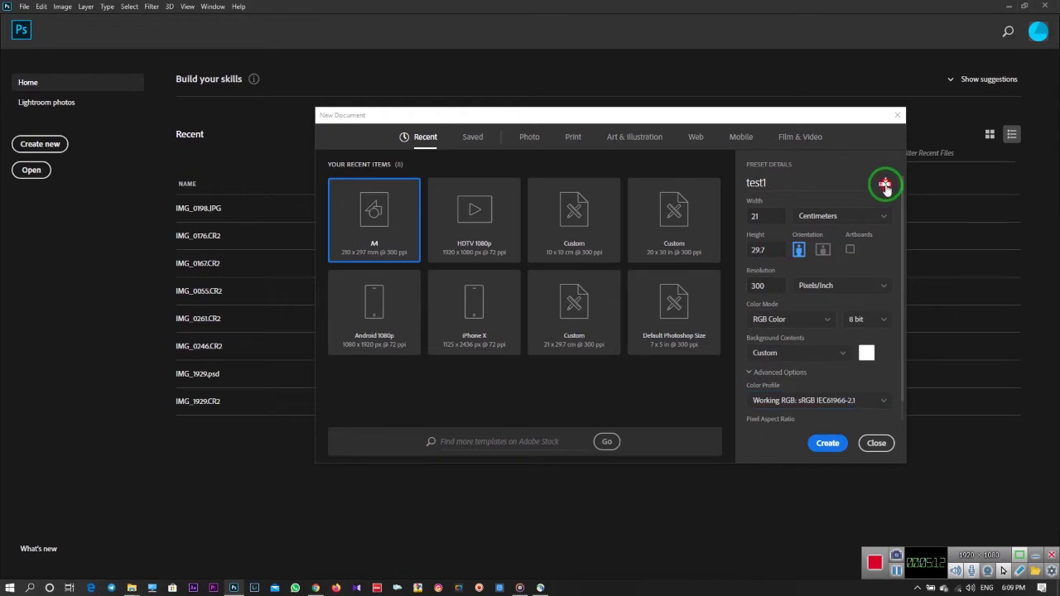
- Save the settings as the blank preset test1 and view it among Saved presets
click(885, 185)
text(test 1)
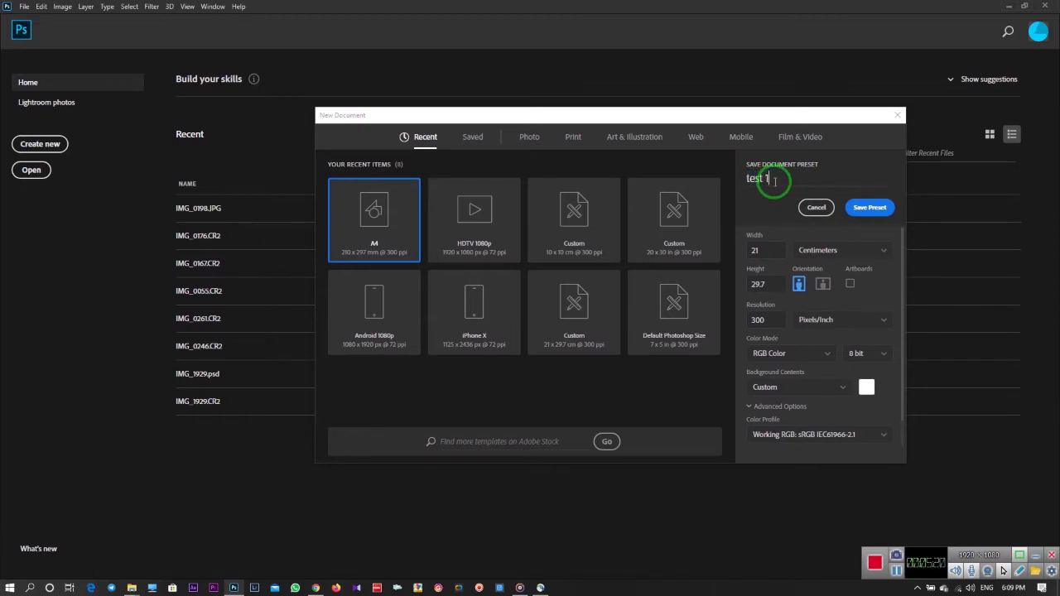
click(869, 207)
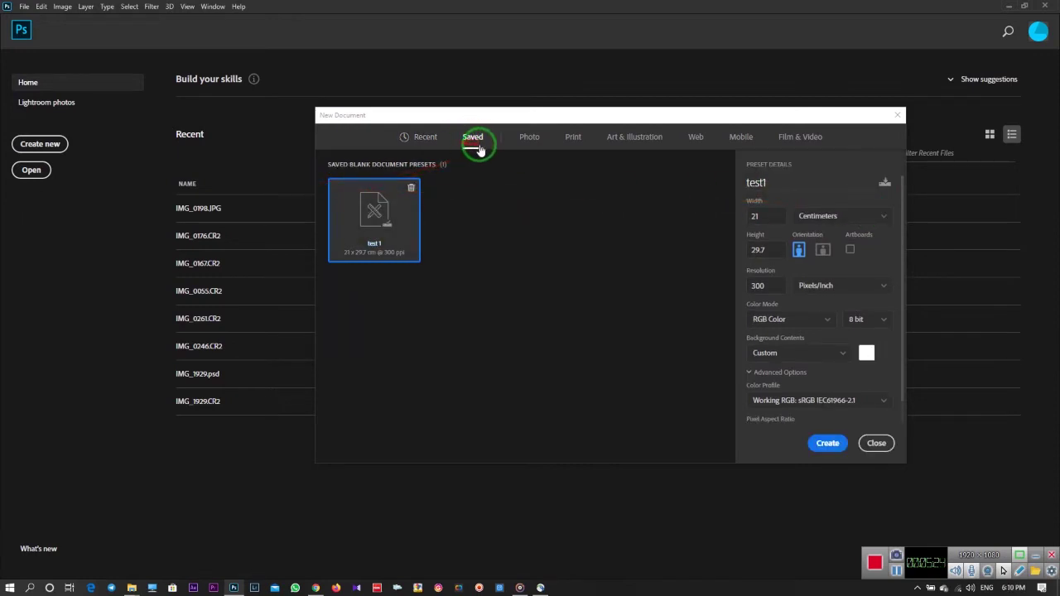
mouse_move(453, 167)
mouse_down()
mouse_move(350, 273)
mouse_move(323, 260)
mouse_move(350, 213)
mouse_move(547, 228)
mouse_up()
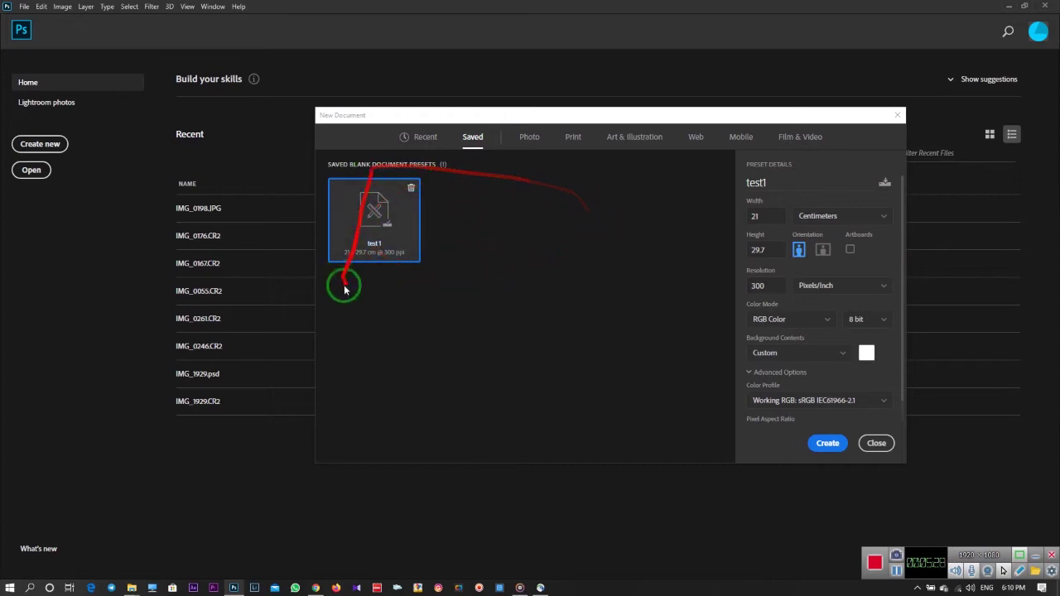
- Create the blank 21 × 29.7 cm test1 document and return to the Home screen
click(826, 444)
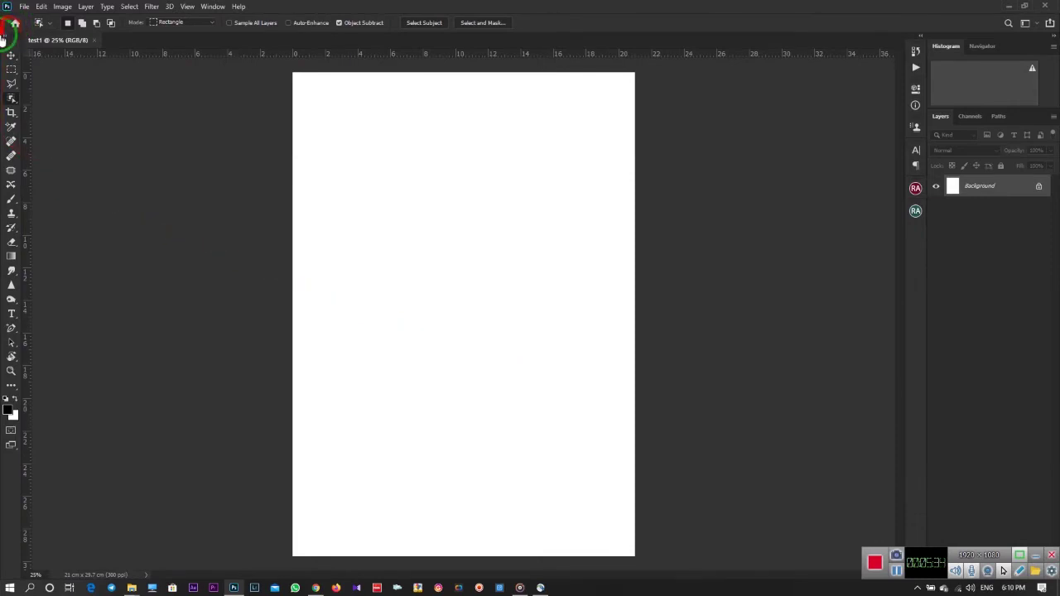
click(16, 23)
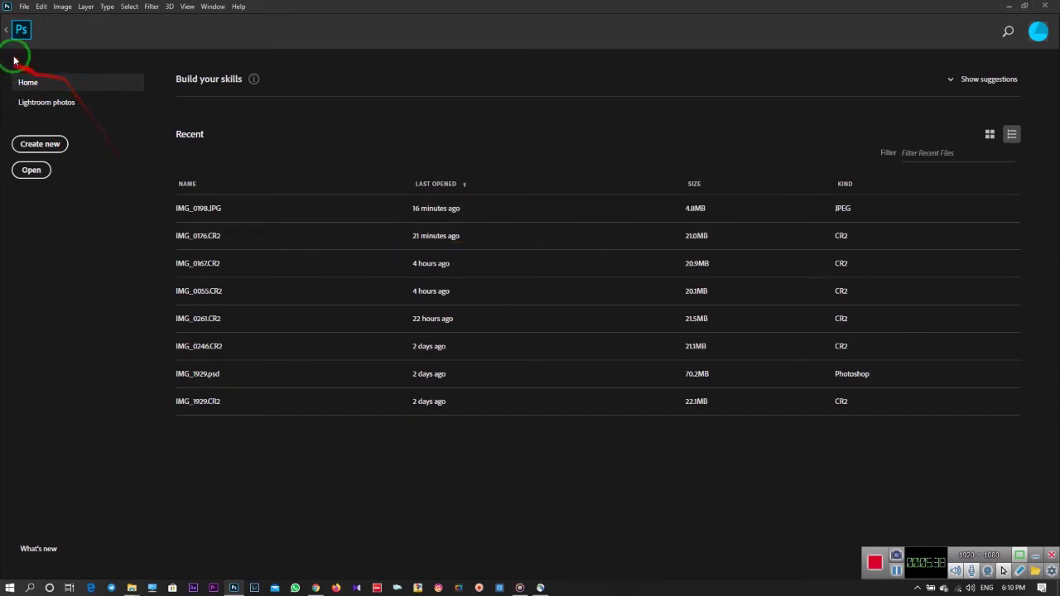
click(7, 30)
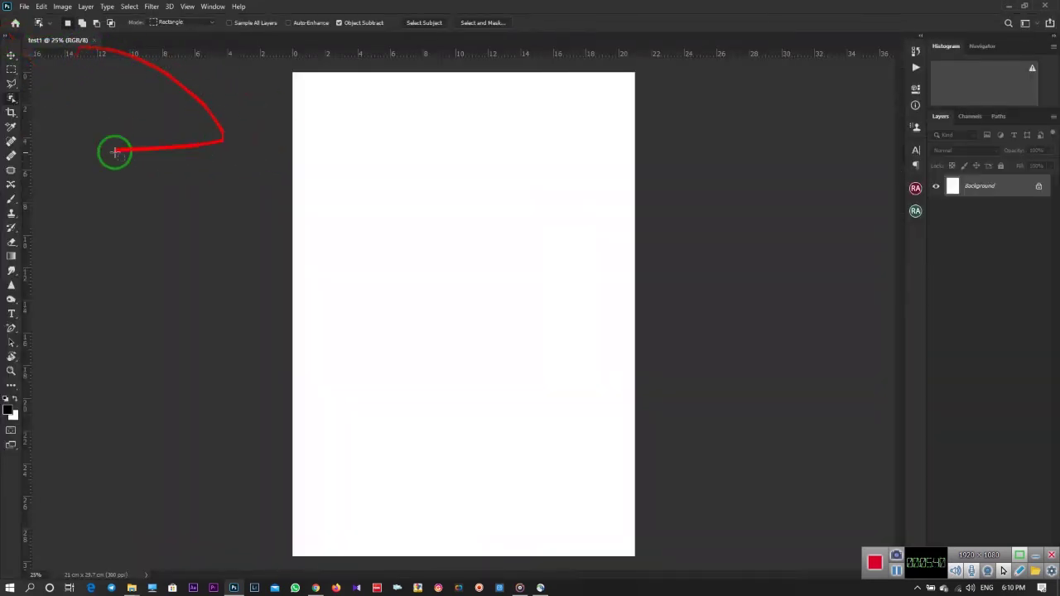
click(15, 23)
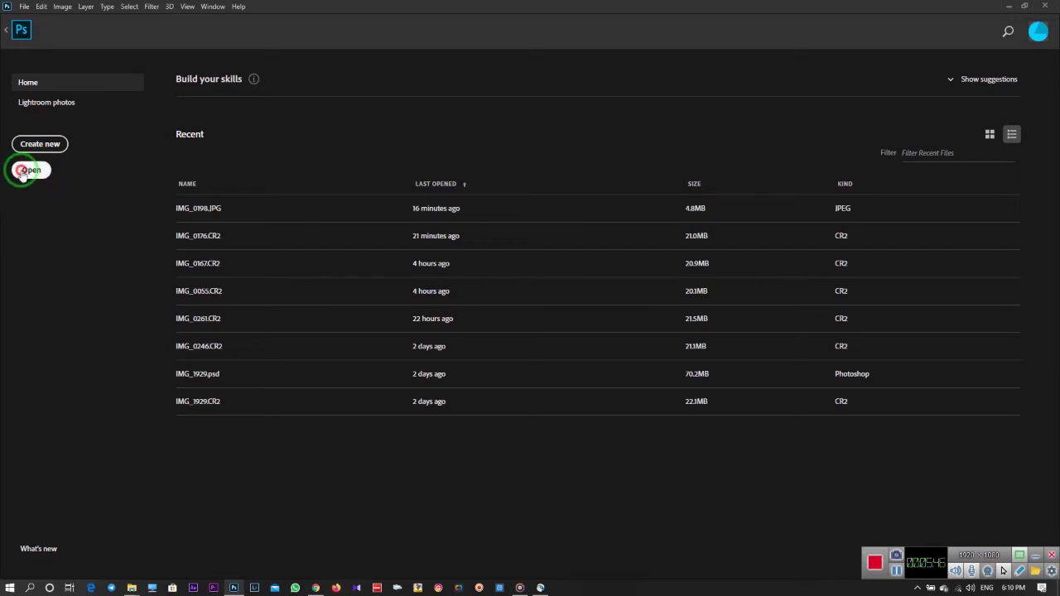
- Browse for an image file, looking through the Email attachments folder
click(23, 171)
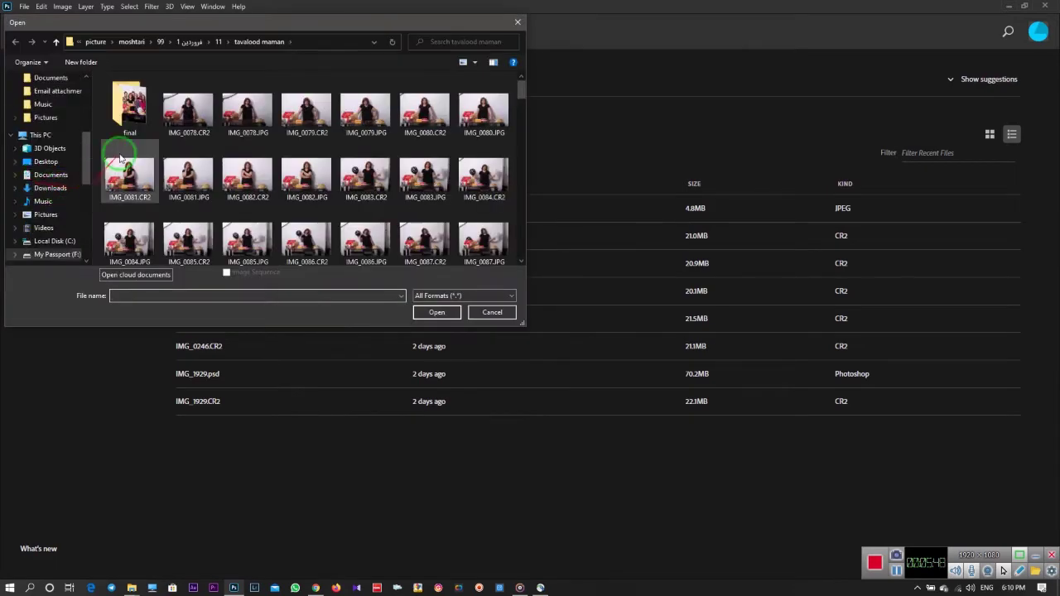
click(57, 91)
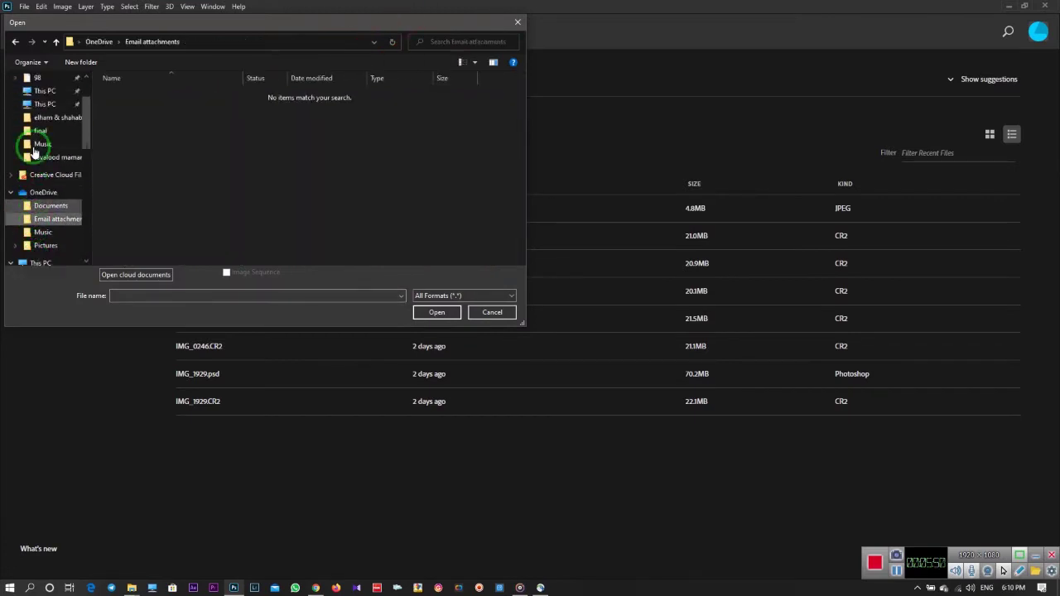
scroll(34, 141, up, 2)
scroll(28, 244, down, 1)
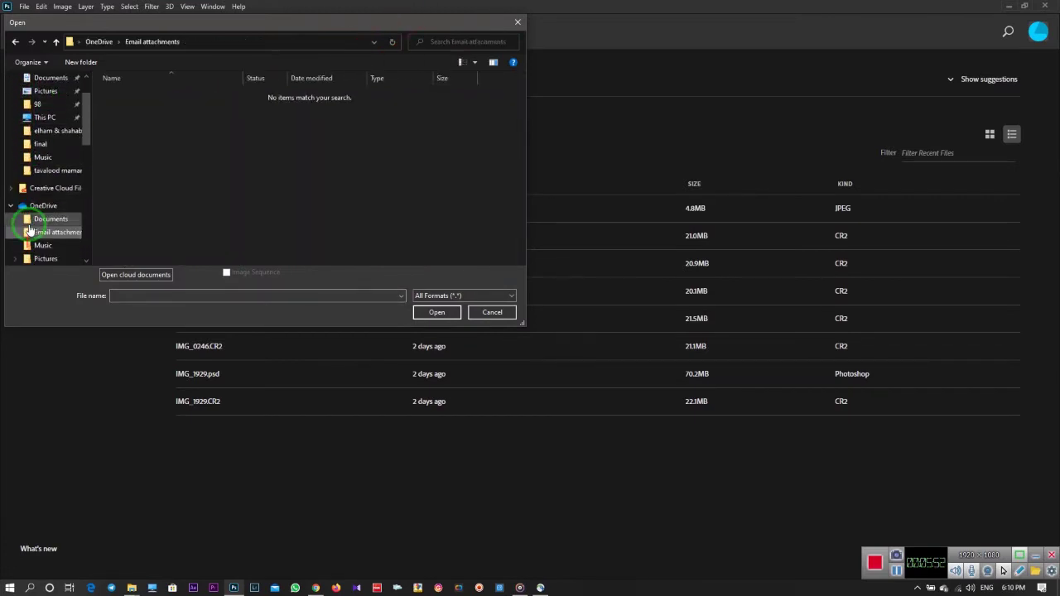
scroll(33, 224, down, 1)
scroll(37, 211, down, 1)
- Navigate to the picture folder on My Passport (F:), then close the dialog without opening anything
click(41, 197)
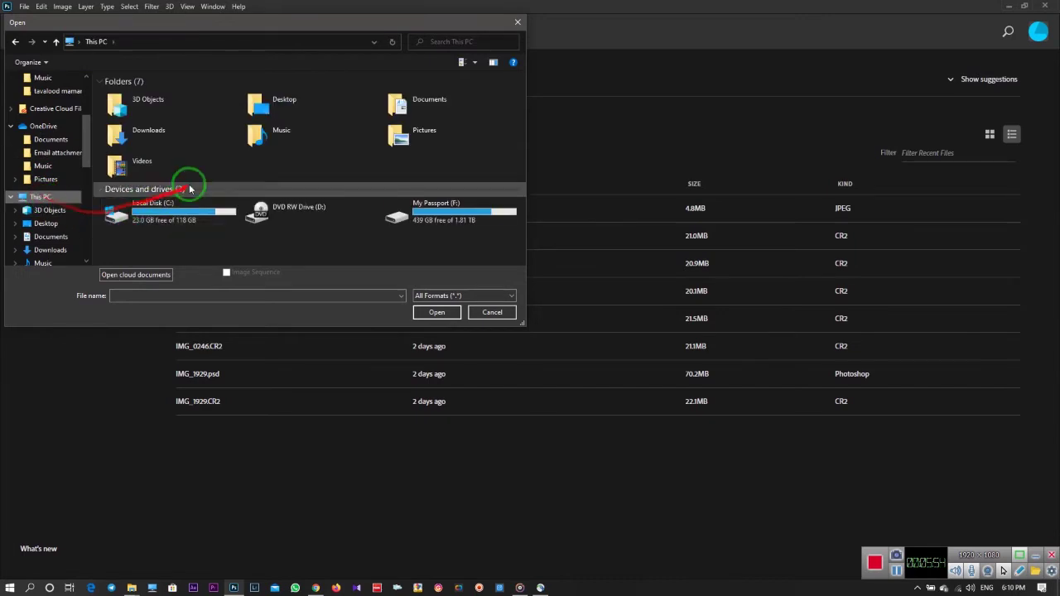
double_click(414, 222)
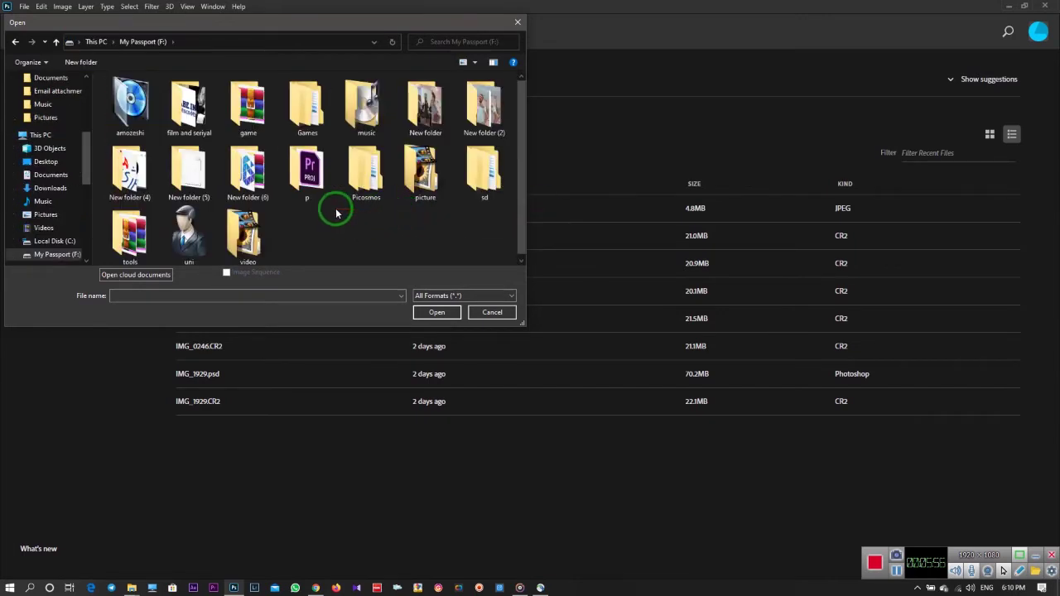
double_click(425, 178)
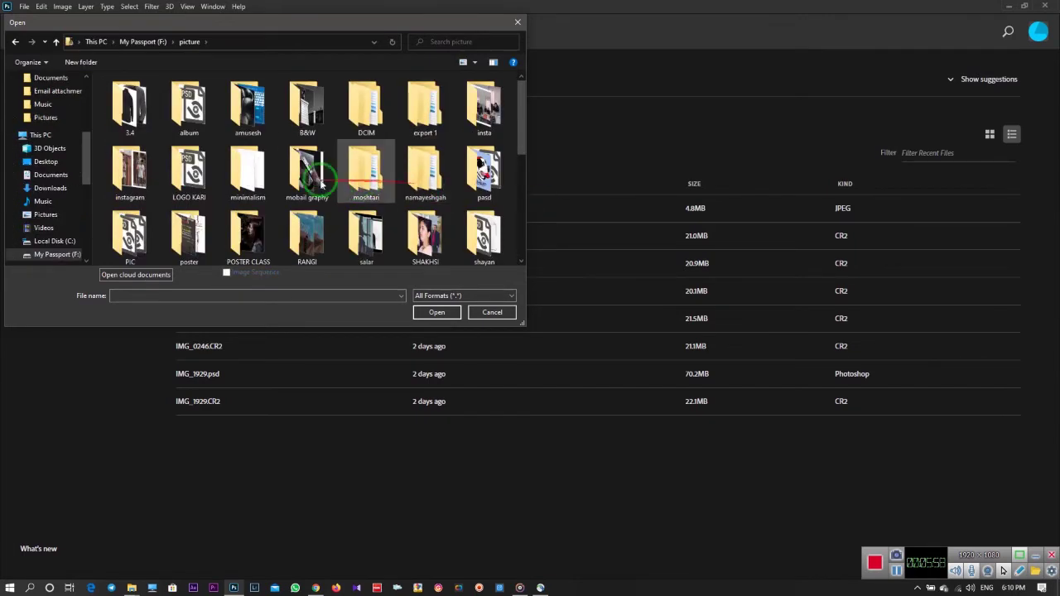
scroll(220, 177, up, 5)
scroll(373, 108, up, 3)
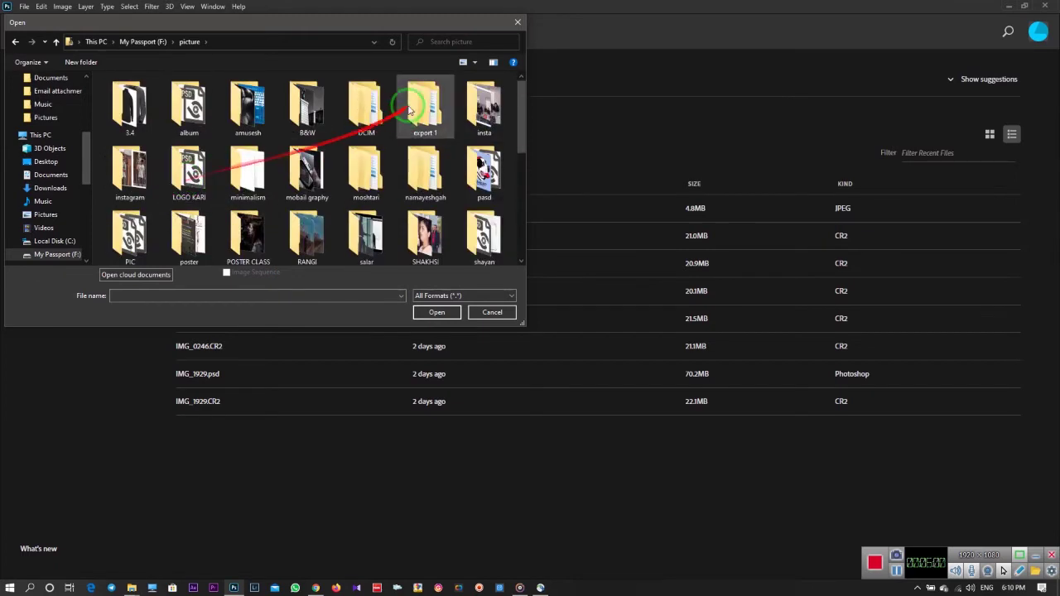
scroll(37, 148, up, 2)
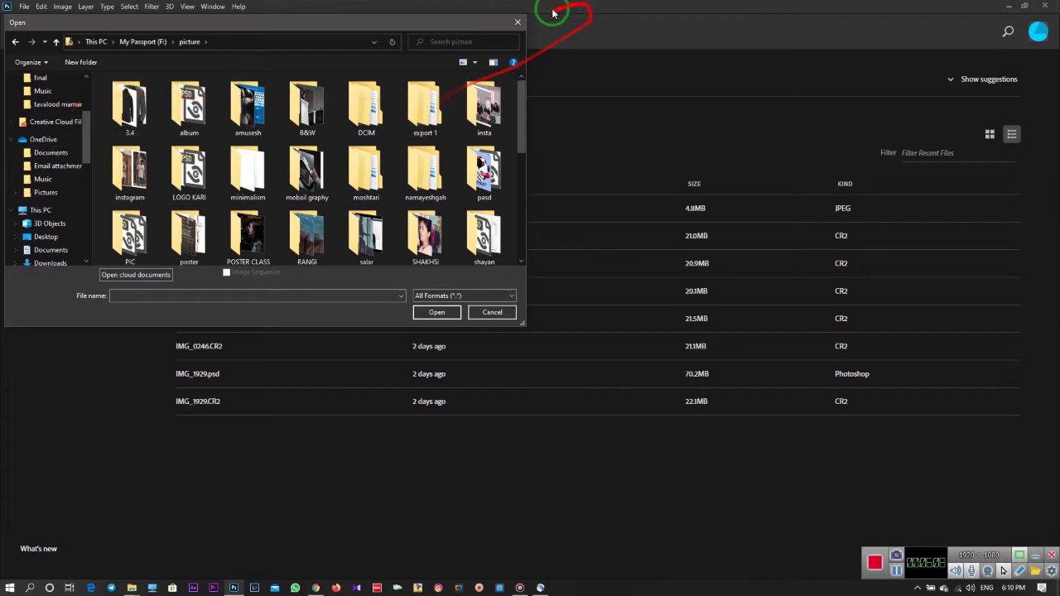
click(517, 23)
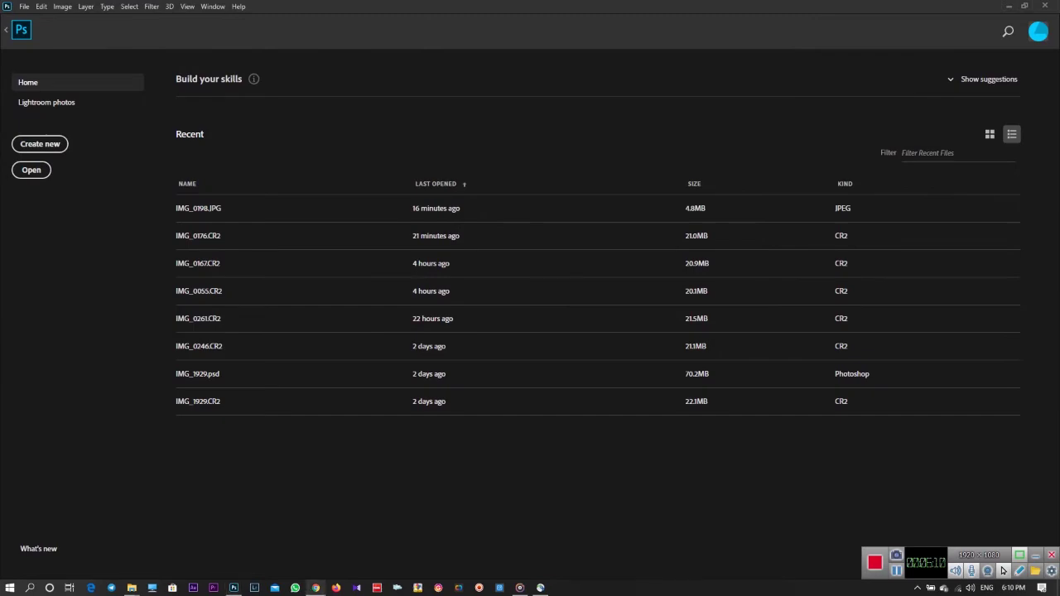
- Bring the photo folder window into view and scroll to IMG_0198.JPG
click(132, 588)
drag(1018, 229, 815, 129)
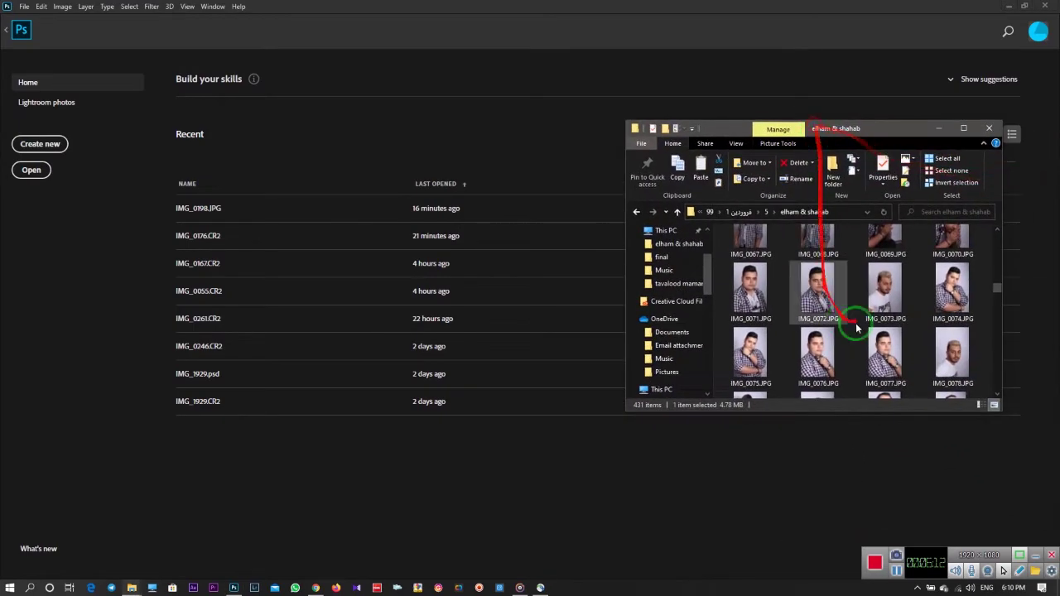
click(877, 312)
scroll(861, 306, down, 4)
scroll(845, 300, down, 4)
scroll(845, 300, down, 3)
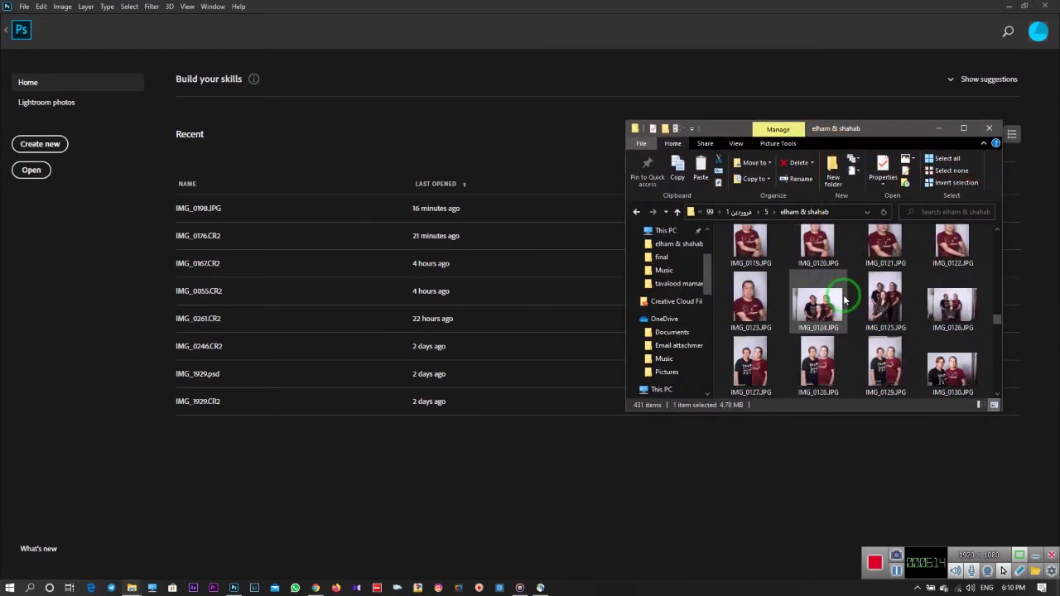
scroll(846, 300, down, 3)
scroll(845, 300, down, 4)
scroll(846, 299, down, 4)
scroll(845, 300, down, 4)
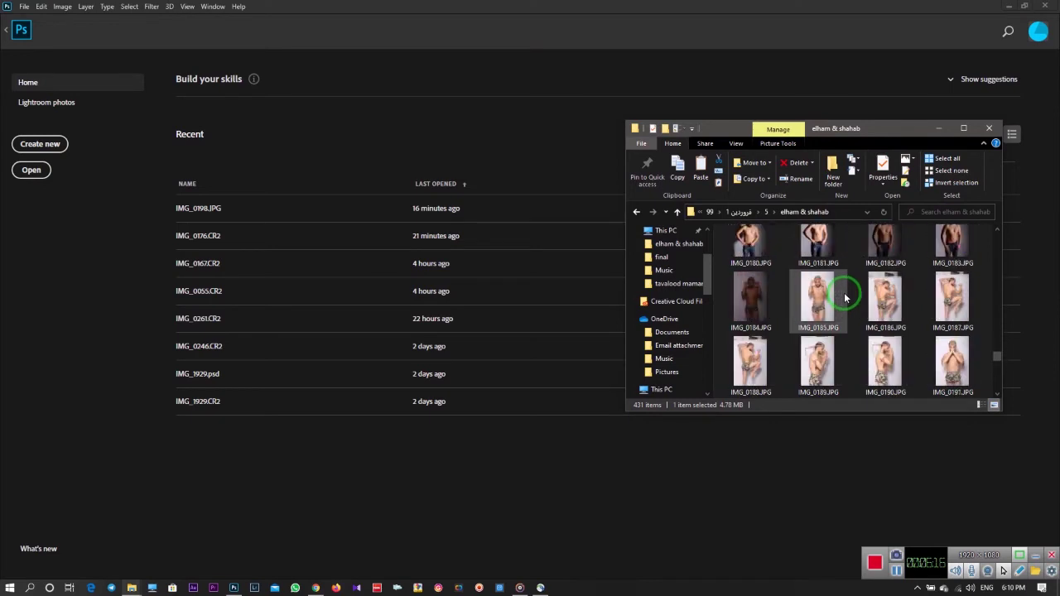
scroll(846, 300, down, 3)
scroll(846, 298, up, 1)
- Drag IMG_0198.JPG onto Photoshop so it opens as a new document
drag(828, 261, 536, 20)
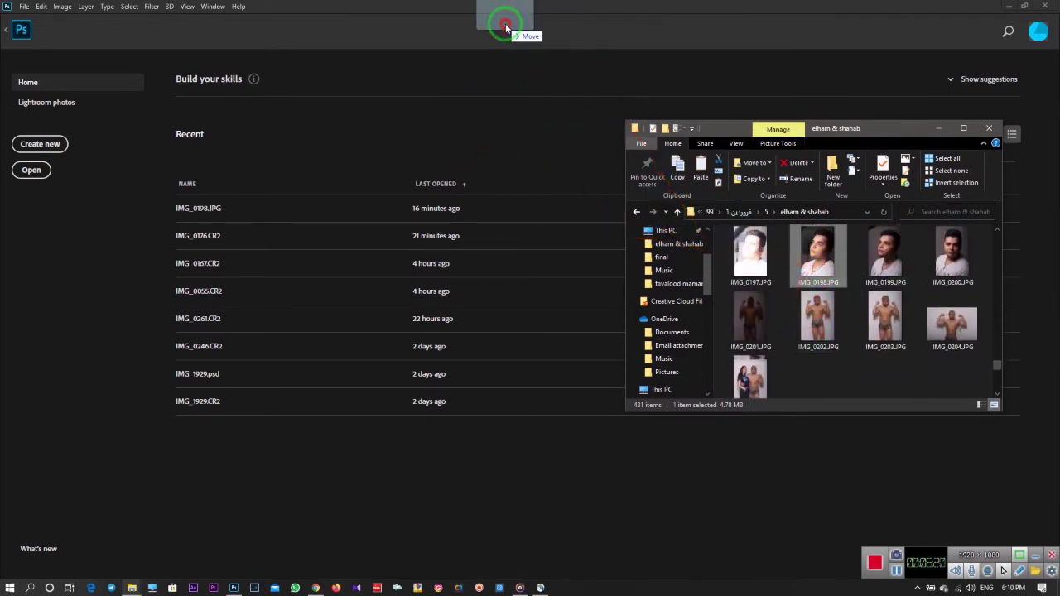
drag(536, 20, 894, 246)
click(939, 129)
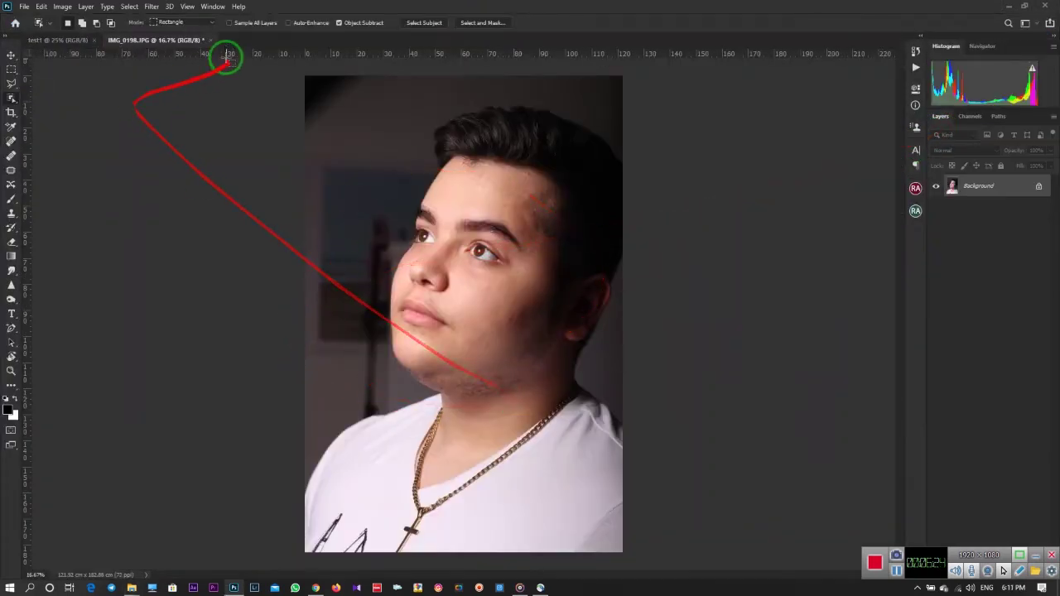
- Return to test1, pick the Move tool and unlock the Background layer into Layer 0
click(58, 40)
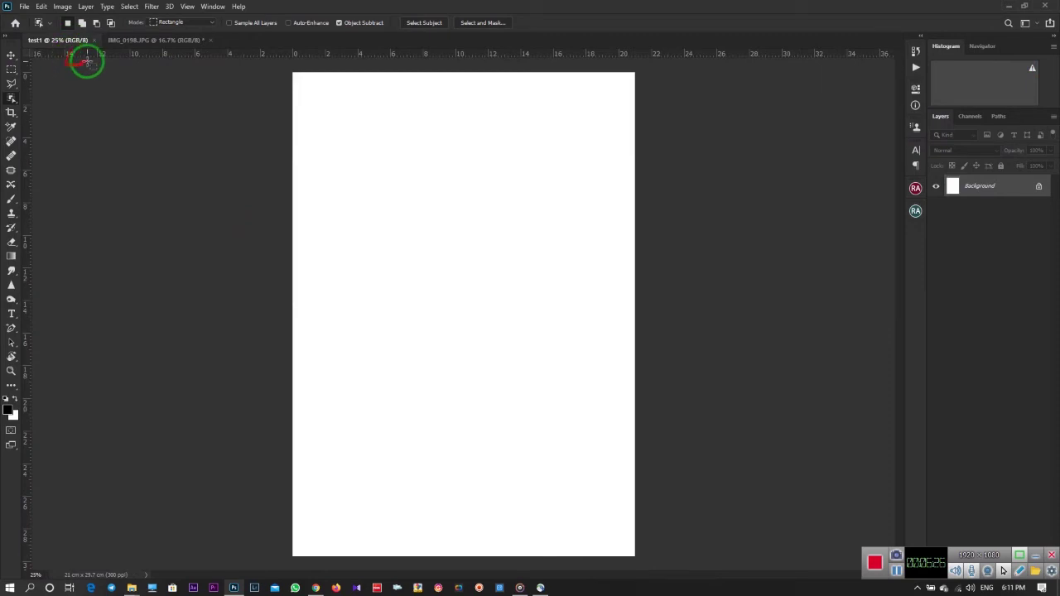
drag(54, 57, 62, 60)
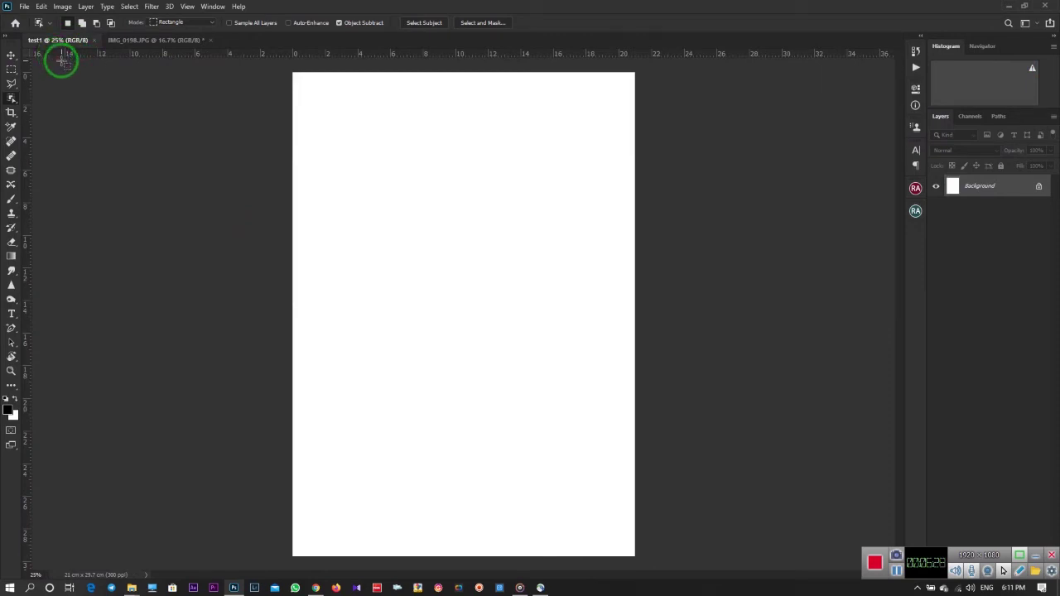
drag(62, 60, 10, 64)
click(10, 62)
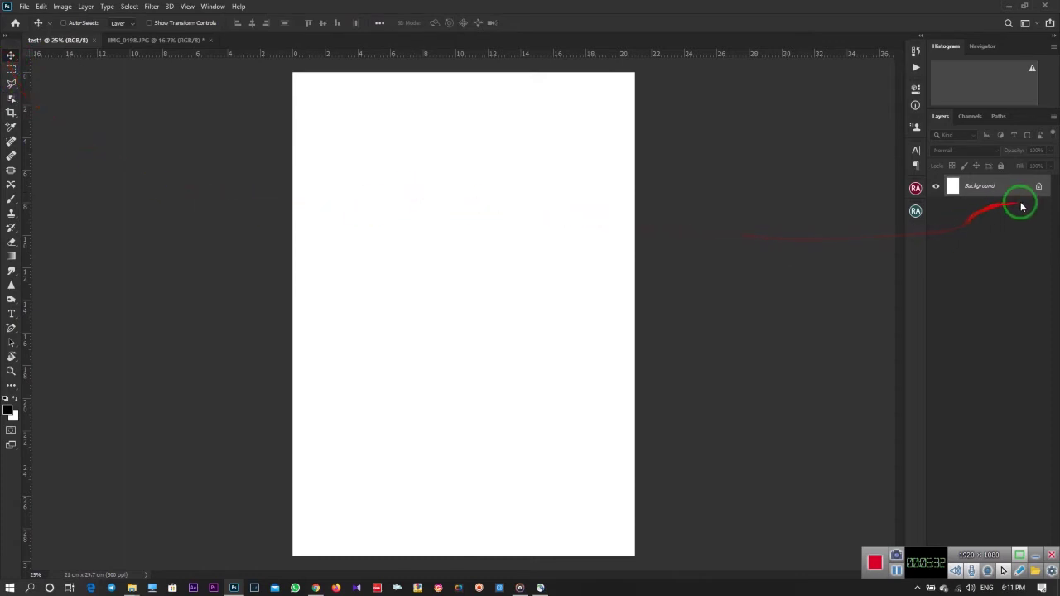
mouse_move(1040, 191)
mouse_down()
mouse_move(978, 260)
mouse_move(993, 138)
mouse_move(901, 172)
mouse_move(937, 171)
mouse_move(1002, 213)
mouse_move(1020, 203)
mouse_up()
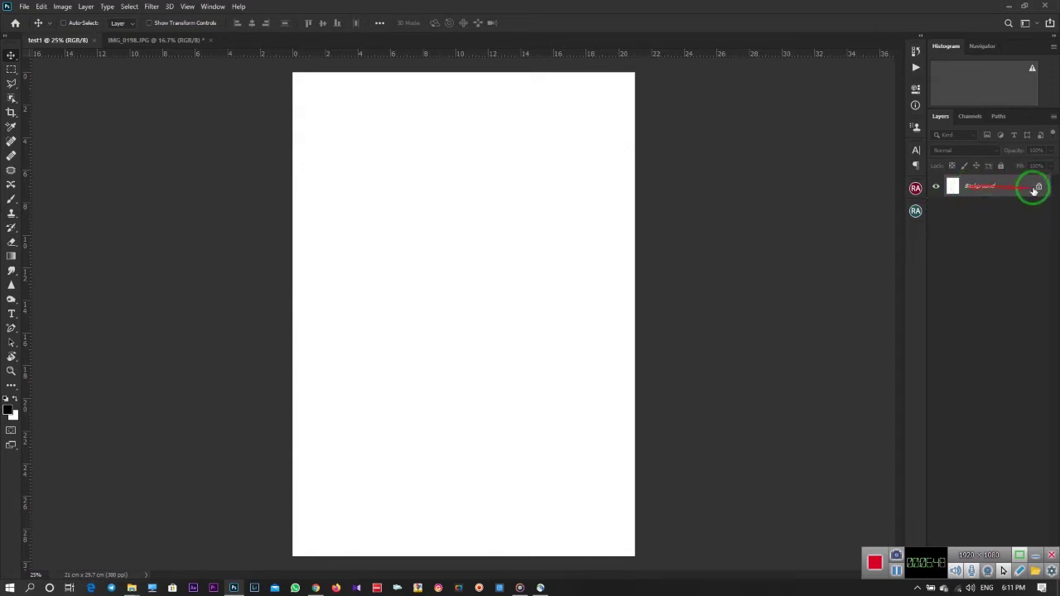
click(1038, 189)
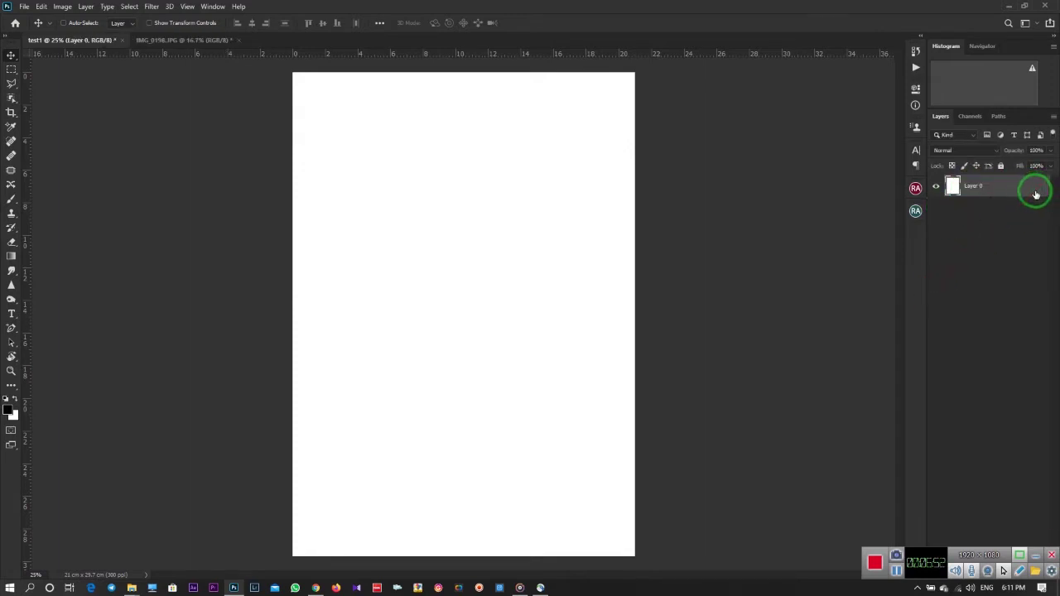
- Shift the white Layer 0 around the test1 page with the Move tool, then choose the Horizontal Type tool
drag(1019, 191, 984, 205)
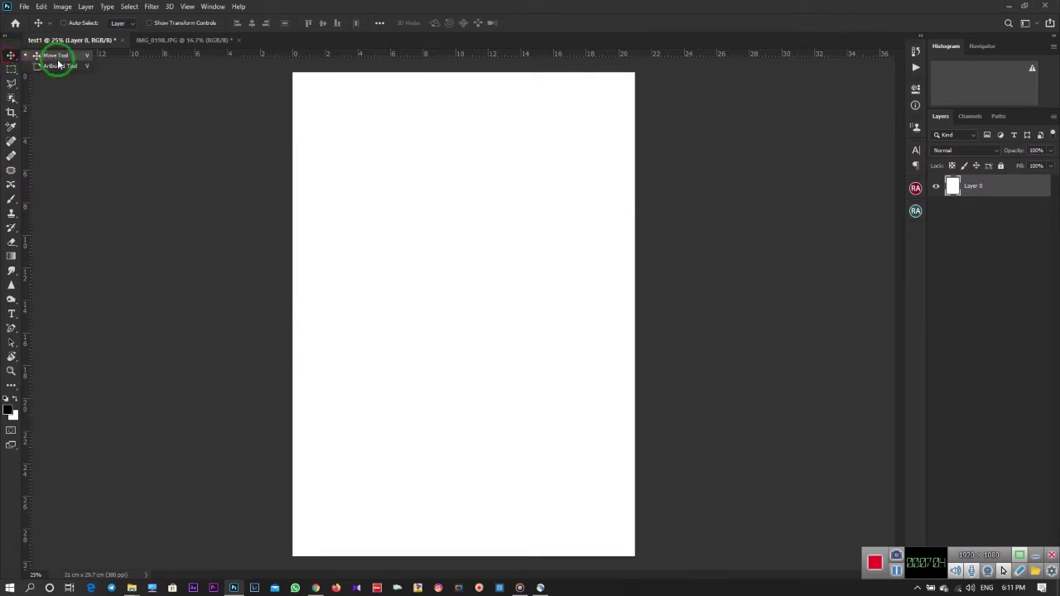
click(47, 56)
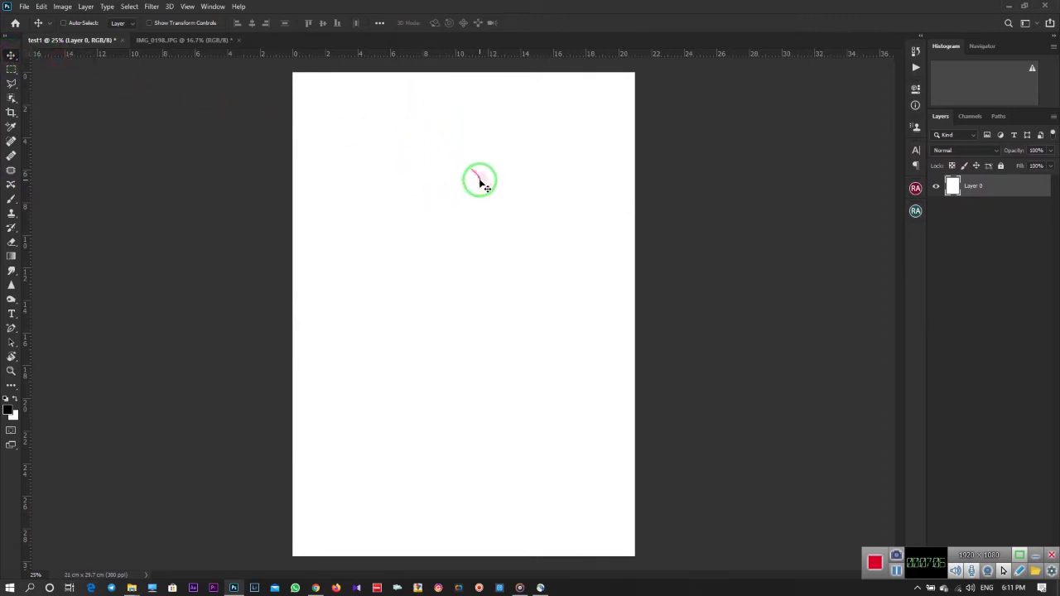
mouse_move(478, 180)
mouse_down()
mouse_move(554, 261)
mouse_move(460, 177)
mouse_up()
mouse_move(422, 243)
mouse_down()
mouse_move(393, 198)
mouse_move(406, 197)
mouse_up()
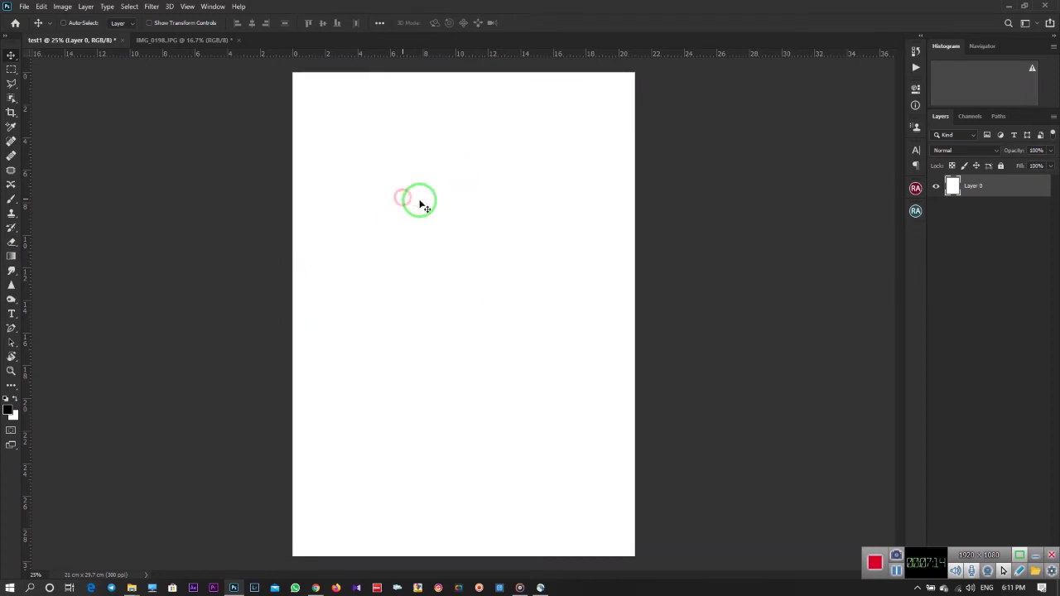
click(11, 313)
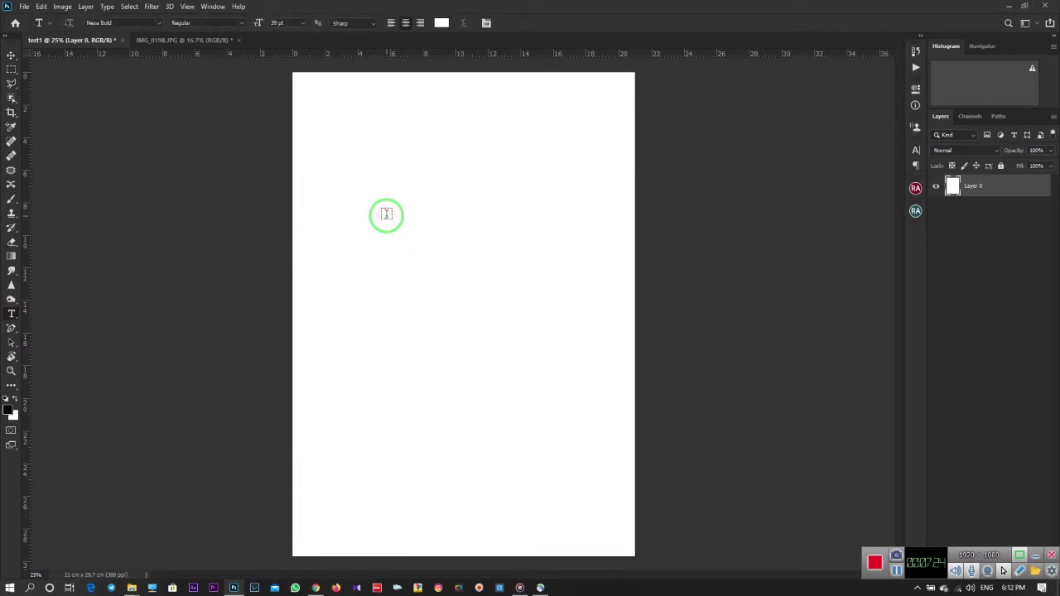
- Start a text layer, clear the placeholder and make the TEST 1 text black
click(387, 215)
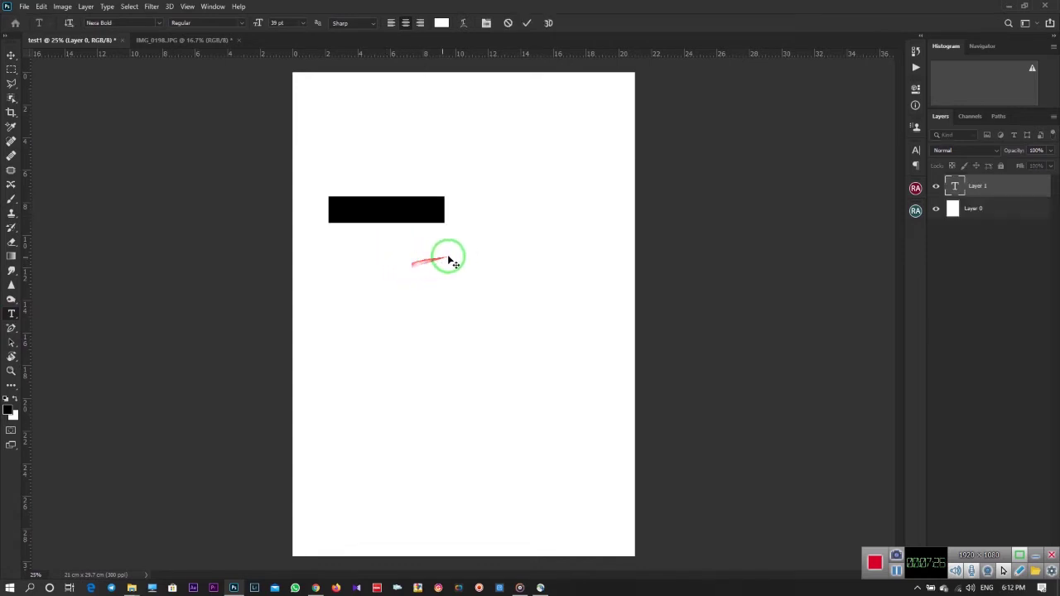
key(BackSpace)
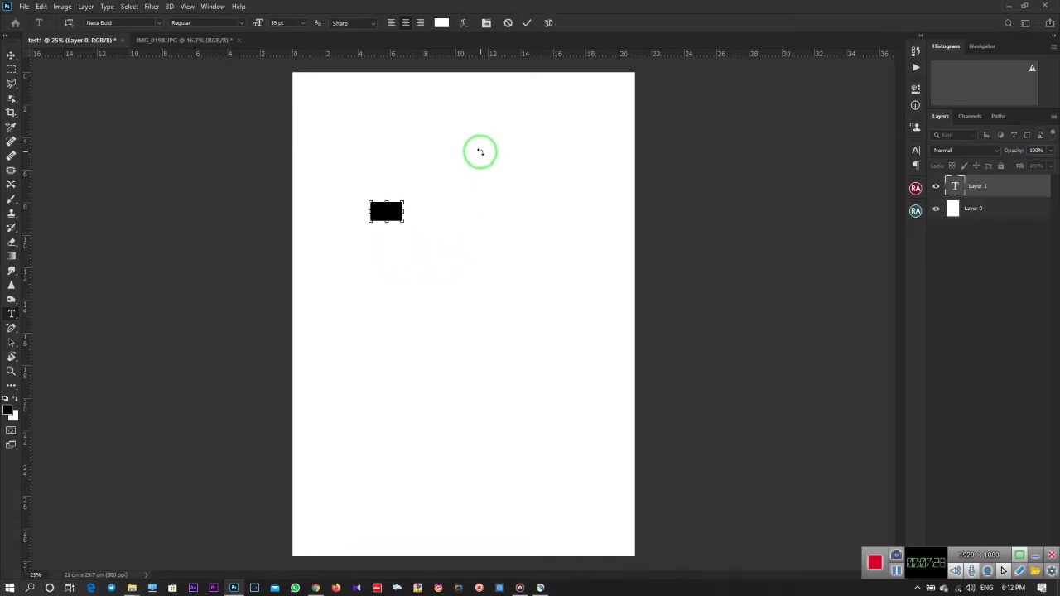
key(BackSpace)
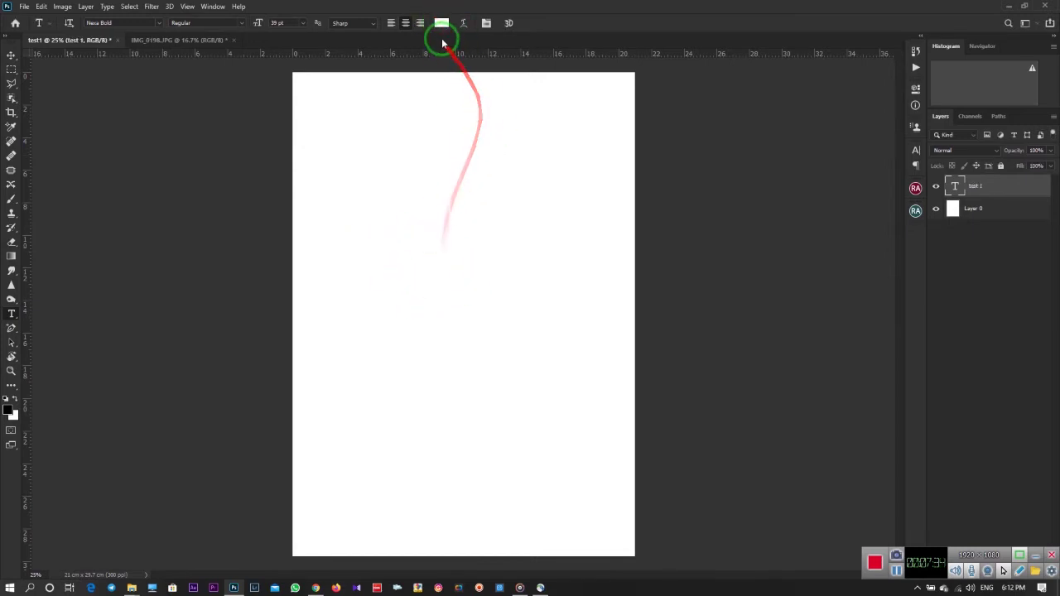
click(441, 23)
drag(298, 224, 207, 354)
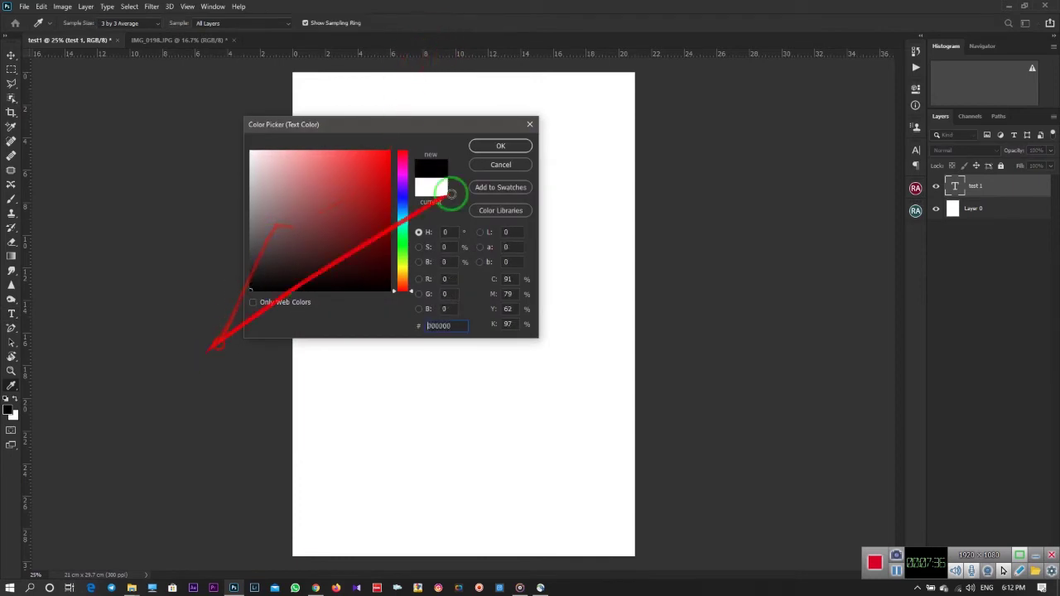
click(500, 146)
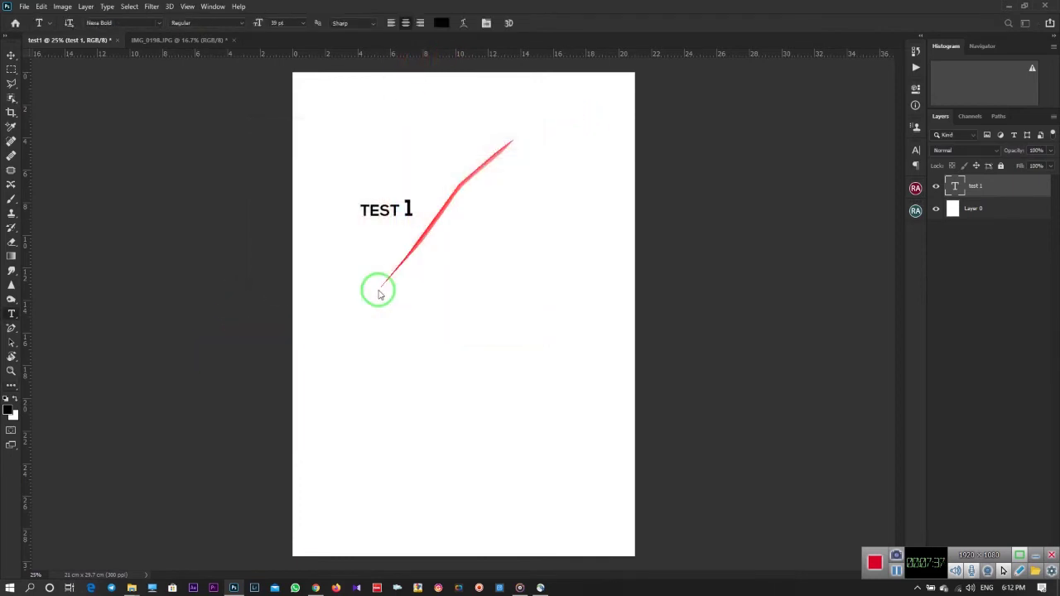
- Reposition the TEST 1 text and the white Layer 0 with the Move tool
click(12, 58)
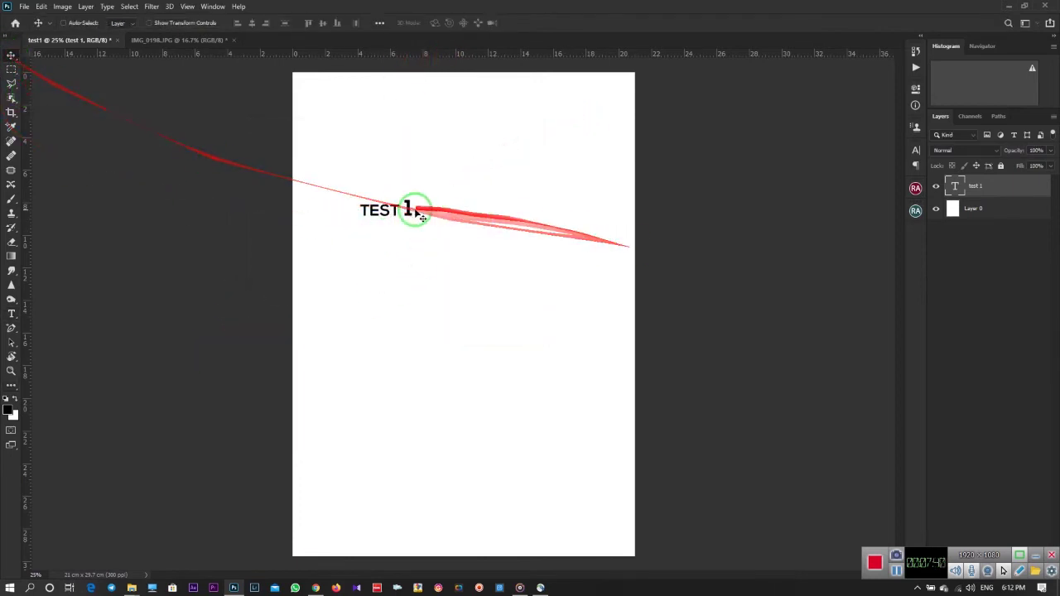
drag(392, 202, 470, 219)
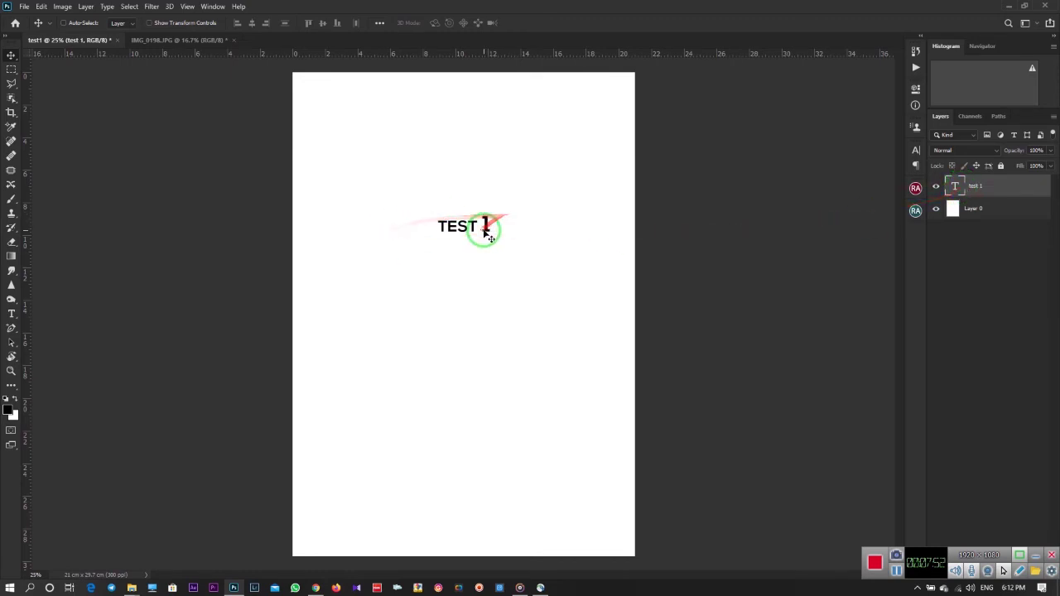
click(983, 208)
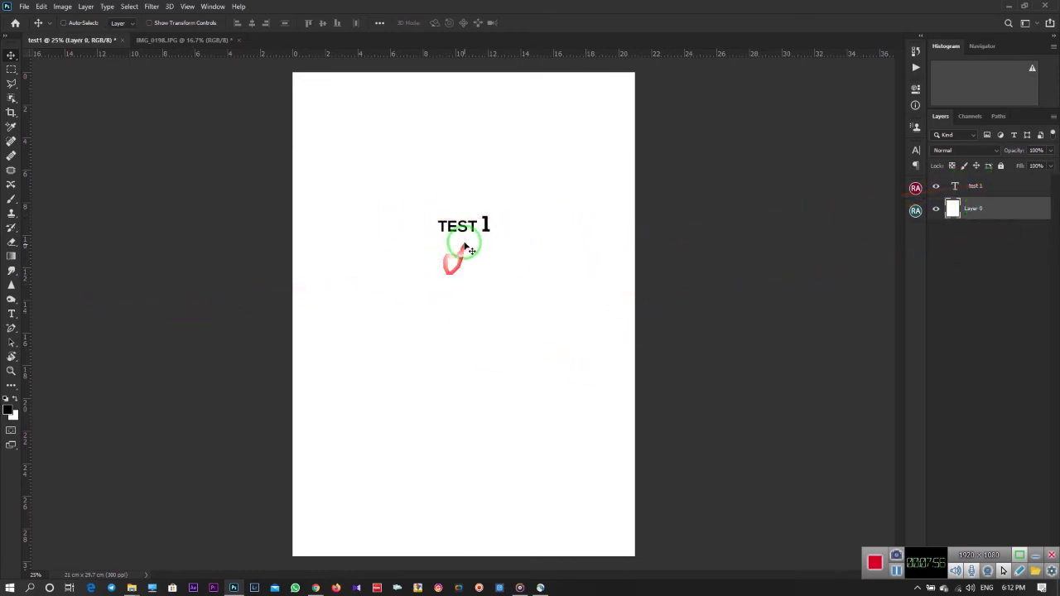
mouse_move(446, 264)
mouse_down()
mouse_move(399, 239)
mouse_move(470, 246)
mouse_up()
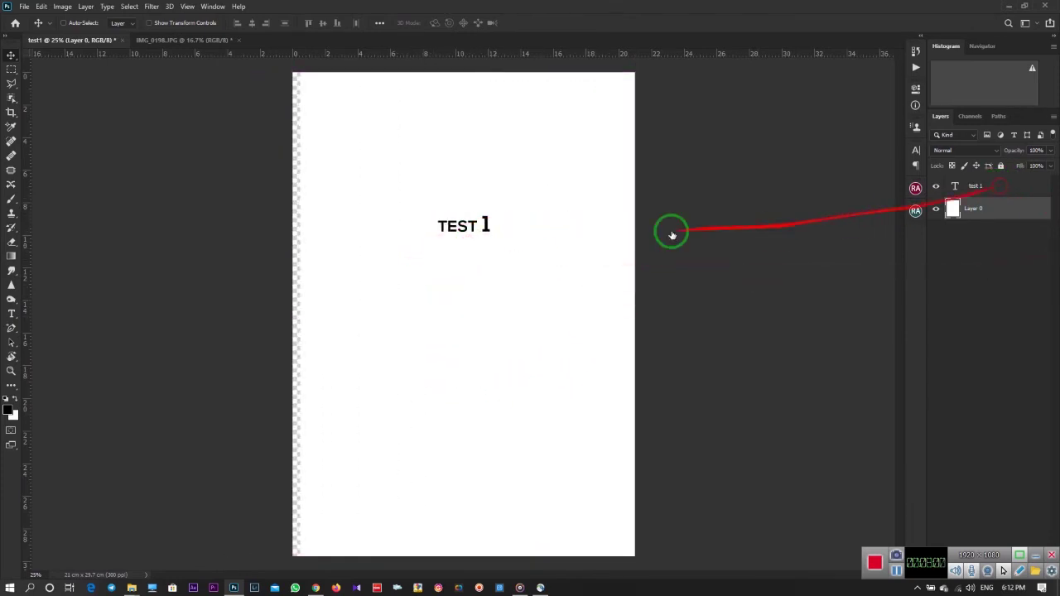
click(1035, 186)
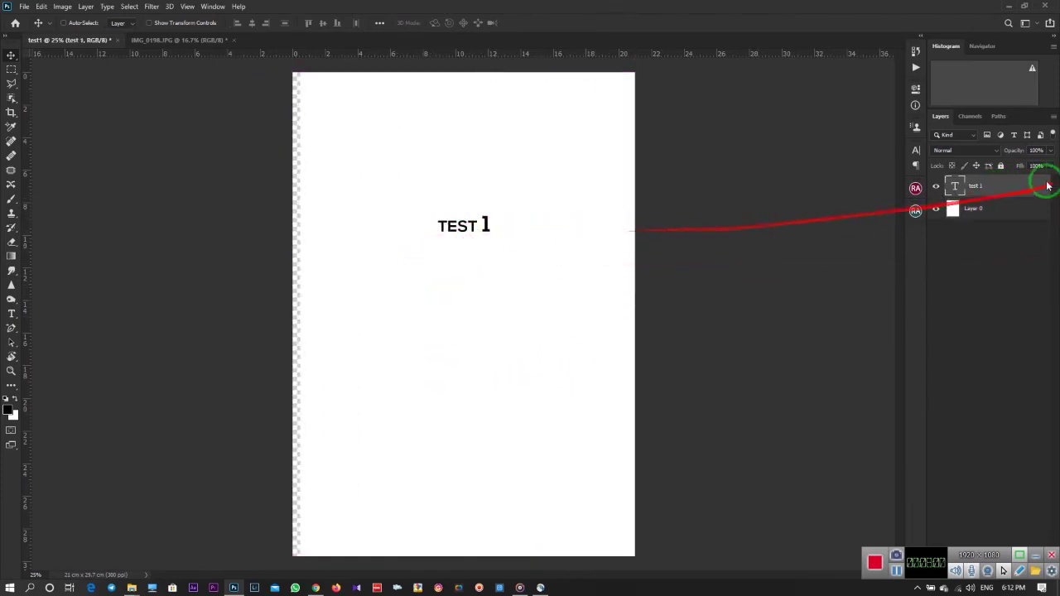
mouse_move(523, 229)
mouse_down()
mouse_move(509, 227)
mouse_move(556, 224)
mouse_up()
- Realign Layer 0 with the page edges and delete the TEST 1 text layer
click(1000, 210)
drag(502, 188, 517, 154)
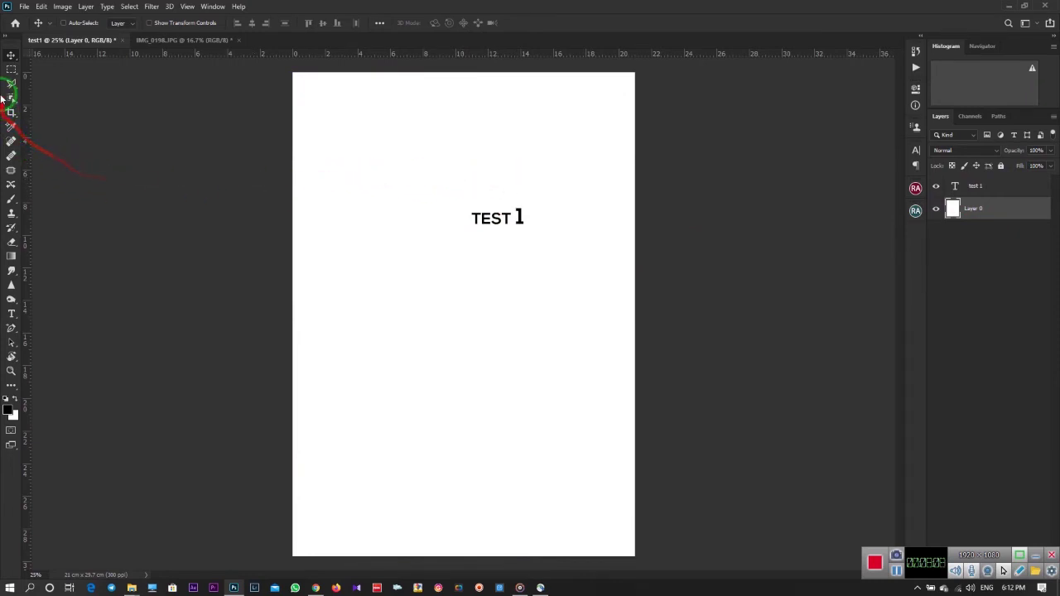
drag(508, 240, 662, 220)
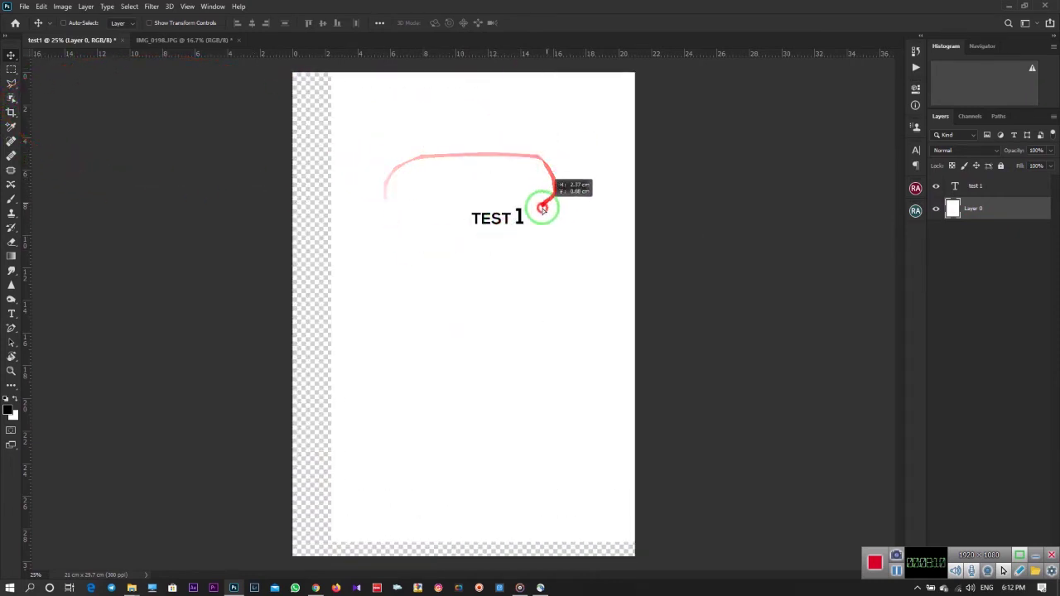
click(960, 185)
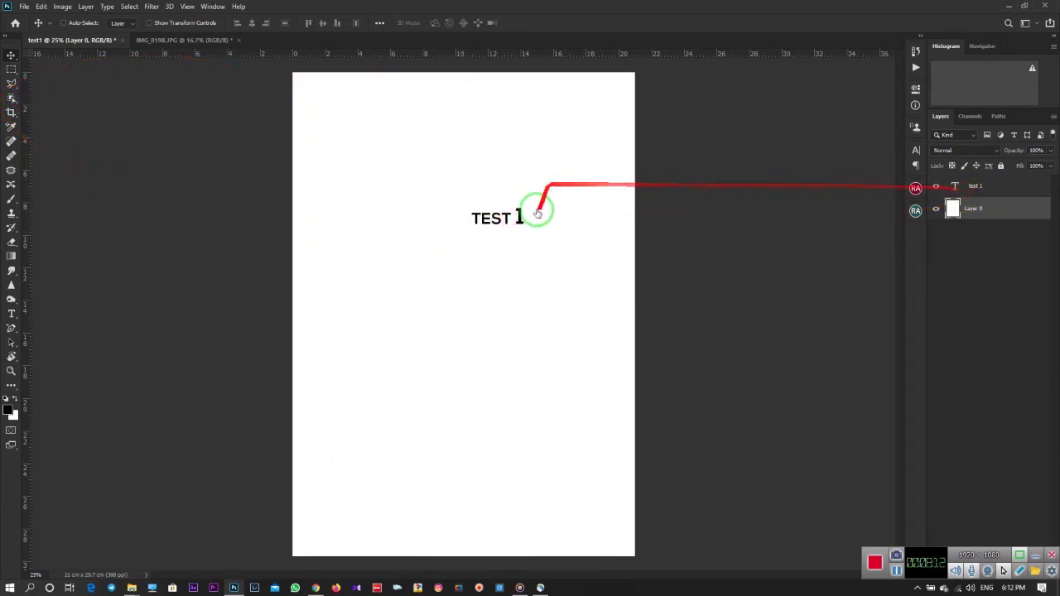
drag(507, 221, 468, 228)
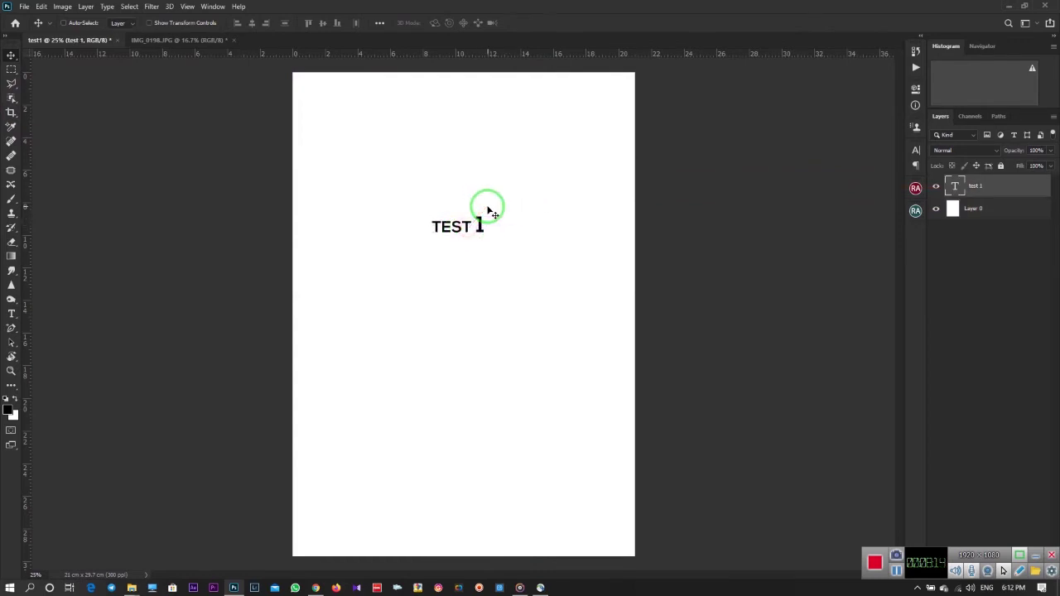
key(Delete)
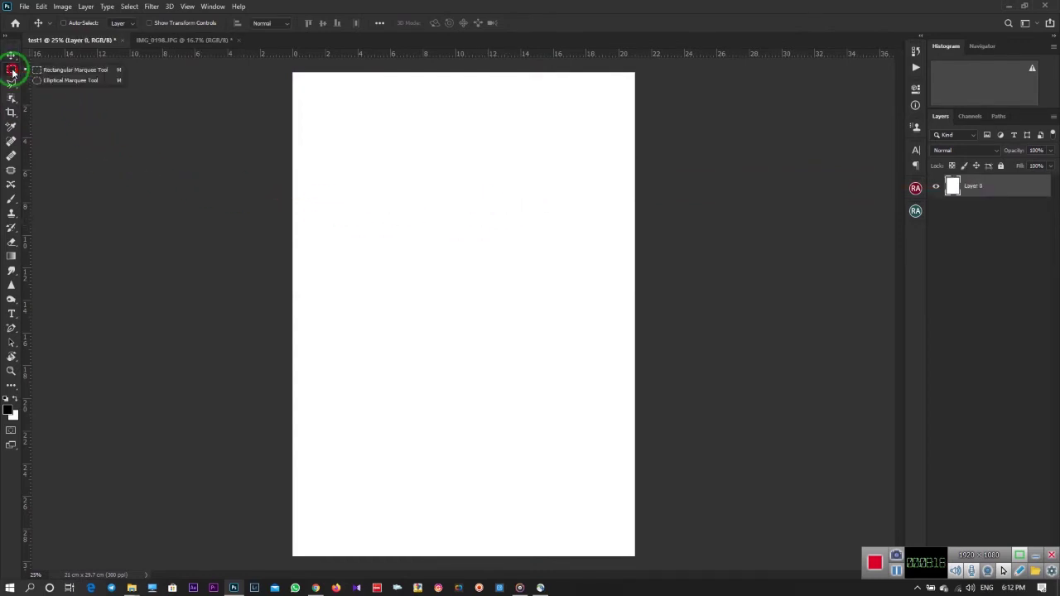
- Browse the marquee, lasso and object selection tool groups and choose the Rectangular Marquee
click(13, 72)
click(12, 82)
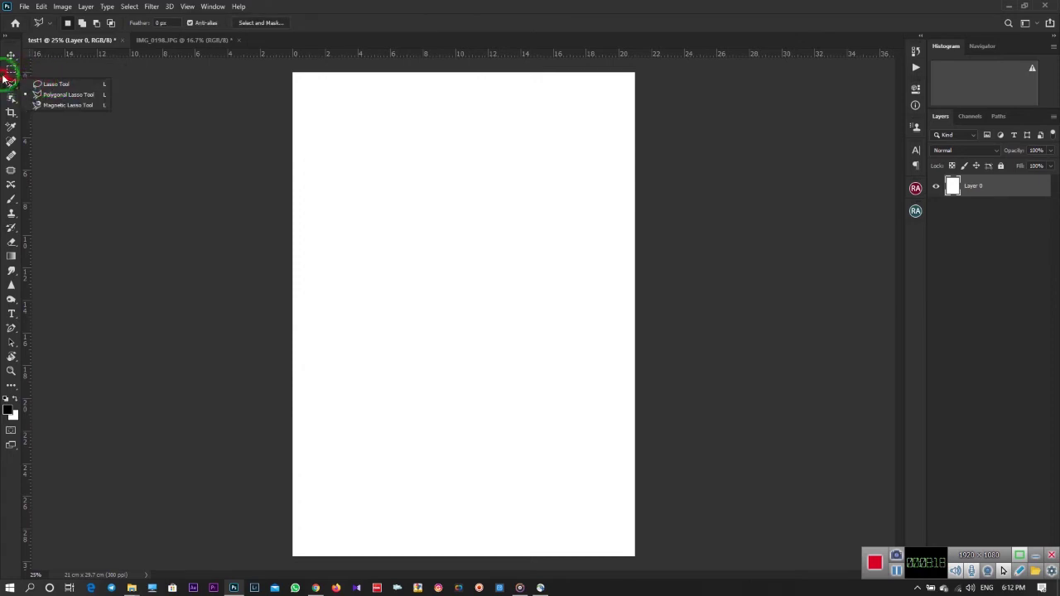
click(11, 98)
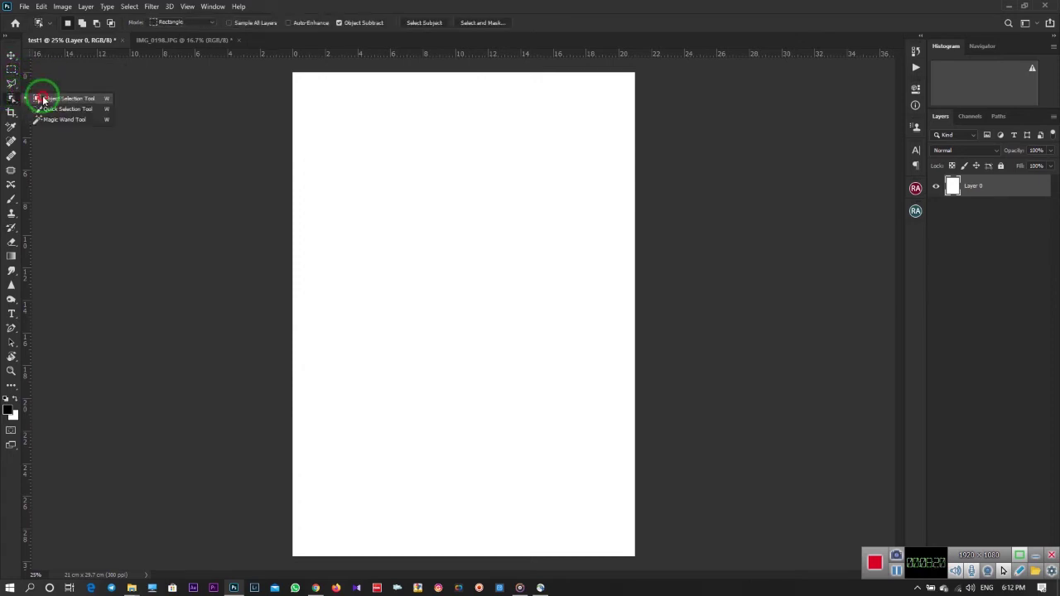
click(11, 70)
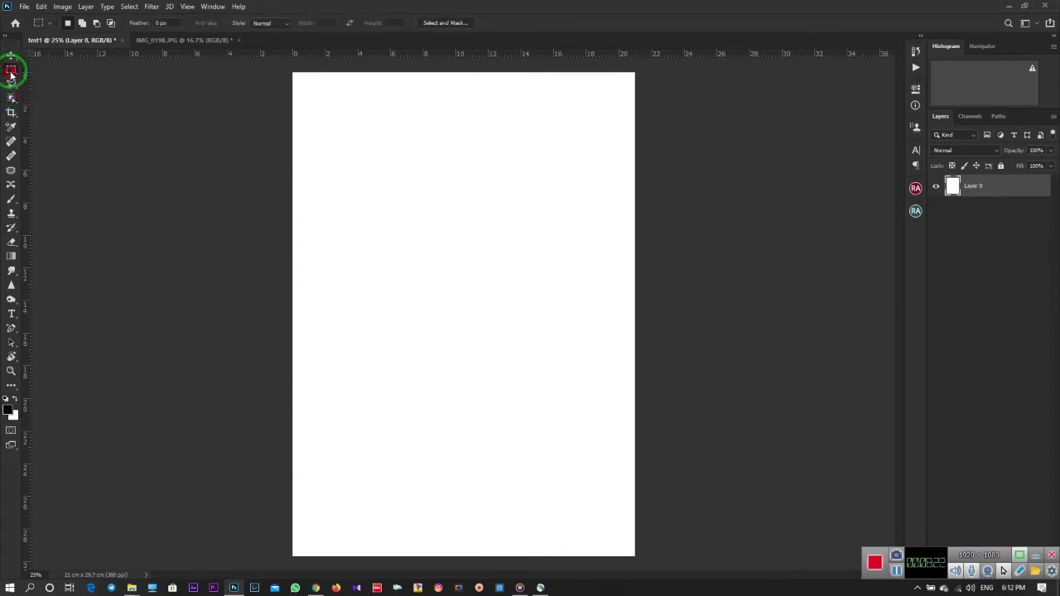
click(57, 70)
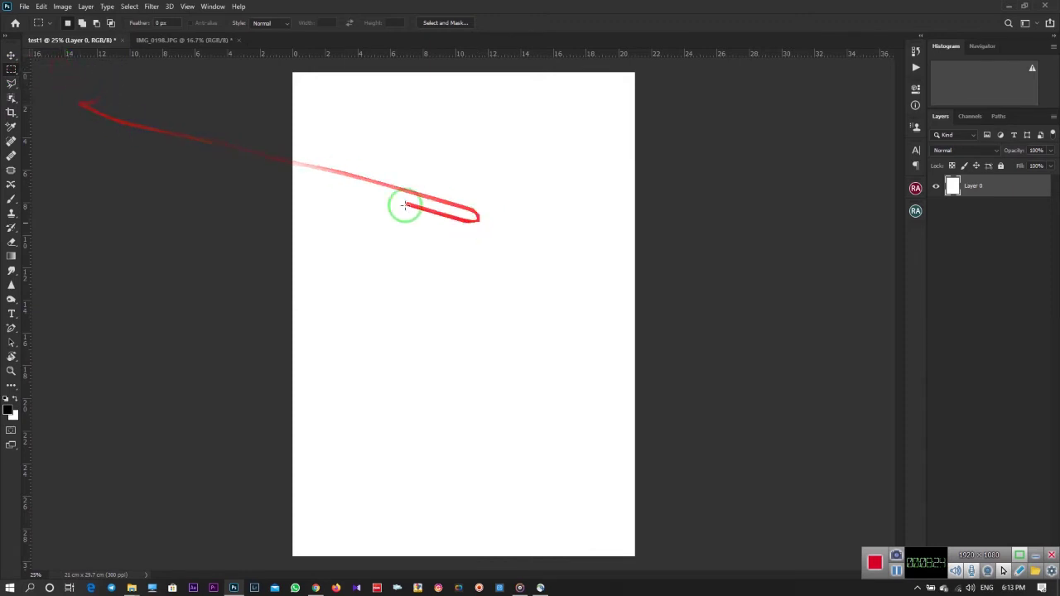
- Draw several rectangular selections, ending with a square in the page centre
drag(609, 127, 322, 313)
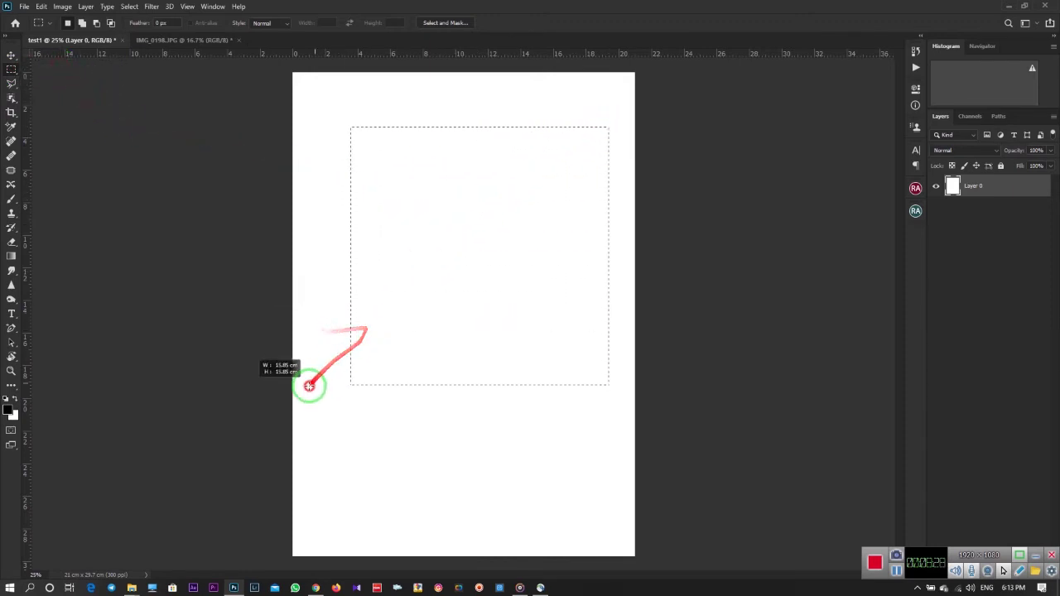
drag(322, 312, 361, 374)
drag(348, 105, 548, 321)
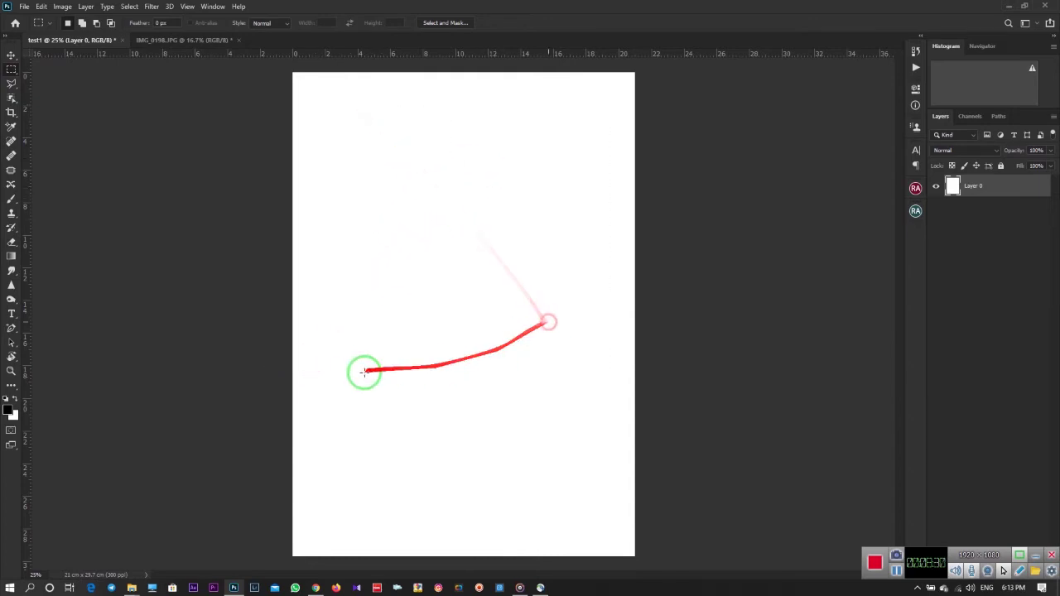
drag(590, 119, 440, 284)
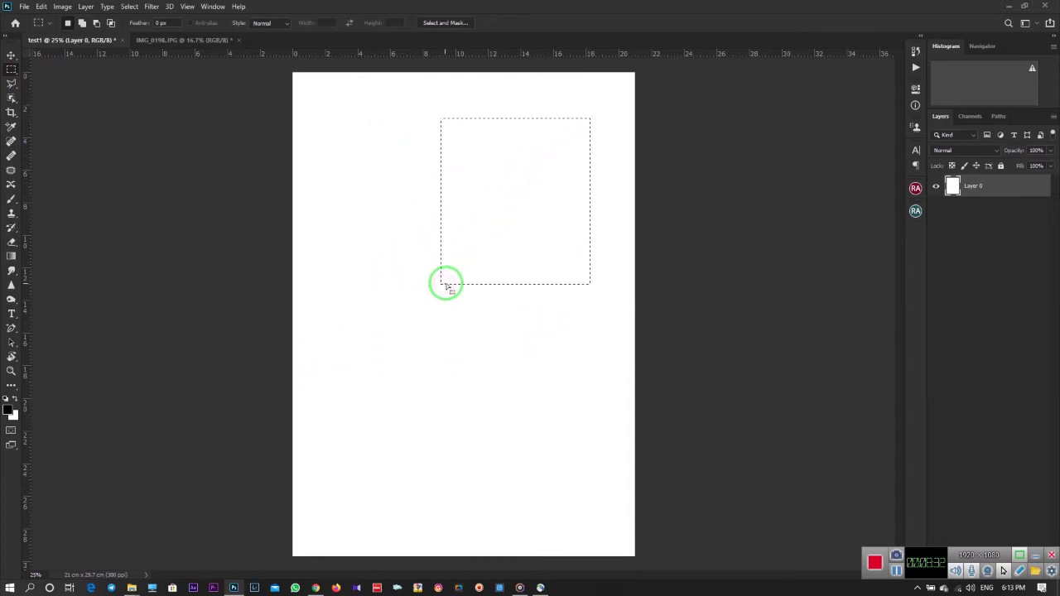
drag(608, 104, 327, 441)
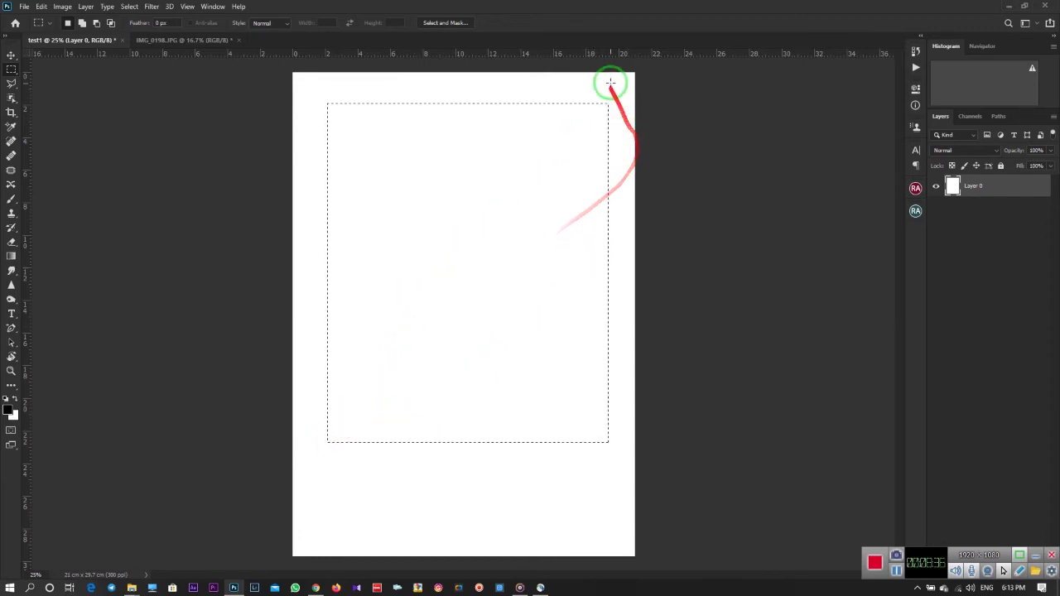
mouse_move(614, 98)
mouse_down()
mouse_move(251, 356)
mouse_move(598, 137)
mouse_move(454, 310)
mouse_move(538, 227)
mouse_move(440, 350)
mouse_move(450, 378)
mouse_move(441, 329)
mouse_move(525, 257)
mouse_move(471, 294)
mouse_move(574, 192)
mouse_move(523, 208)
mouse_move(455, 185)
mouse_up()
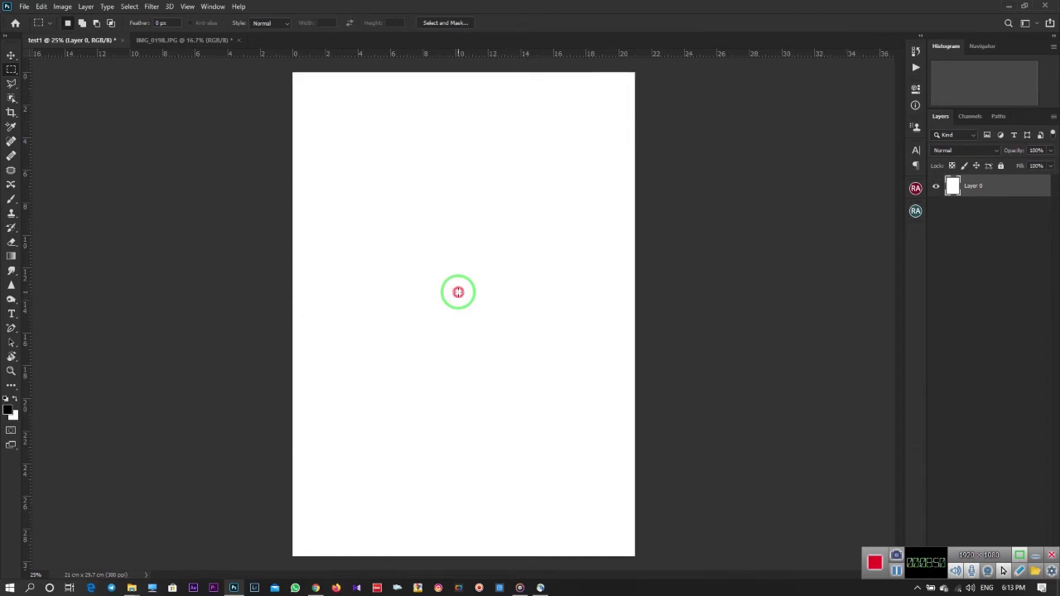
mouse_move(458, 291)
mouse_down()
mouse_move(580, 397)
mouse_move(471, 324)
mouse_move(519, 371)
mouse_move(592, 397)
mouse_move(449, 301)
mouse_move(645, 409)
mouse_move(483, 296)
mouse_move(461, 293)
mouse_move(535, 337)
mouse_move(698, 393)
mouse_up()
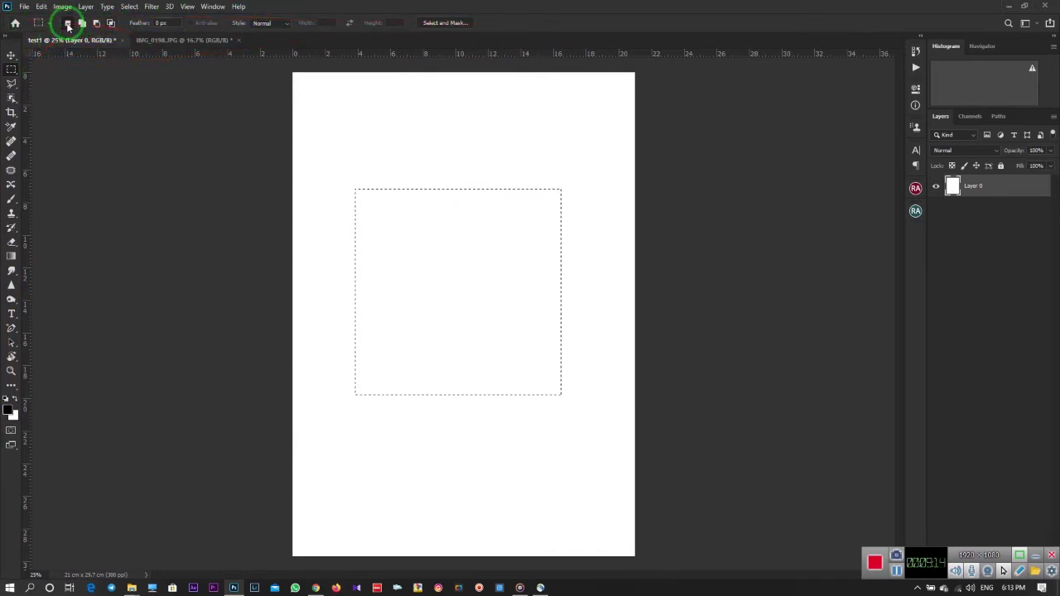
- Draw a rectangular marquee selection in the upper right of the page
click(50, 25)
click(51, 26)
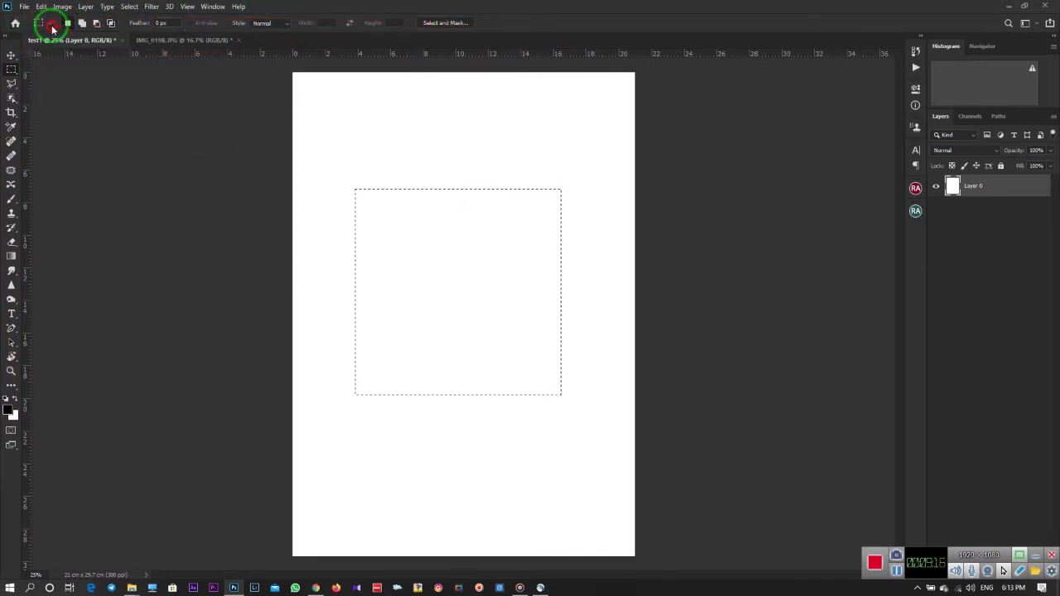
click(501, 240)
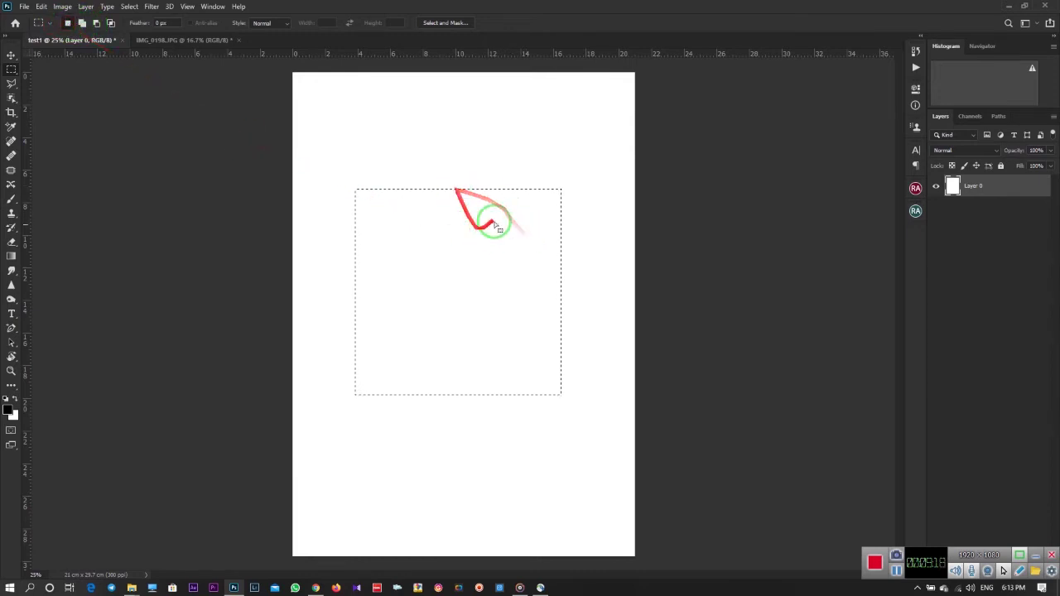
drag(494, 224, 455, 264)
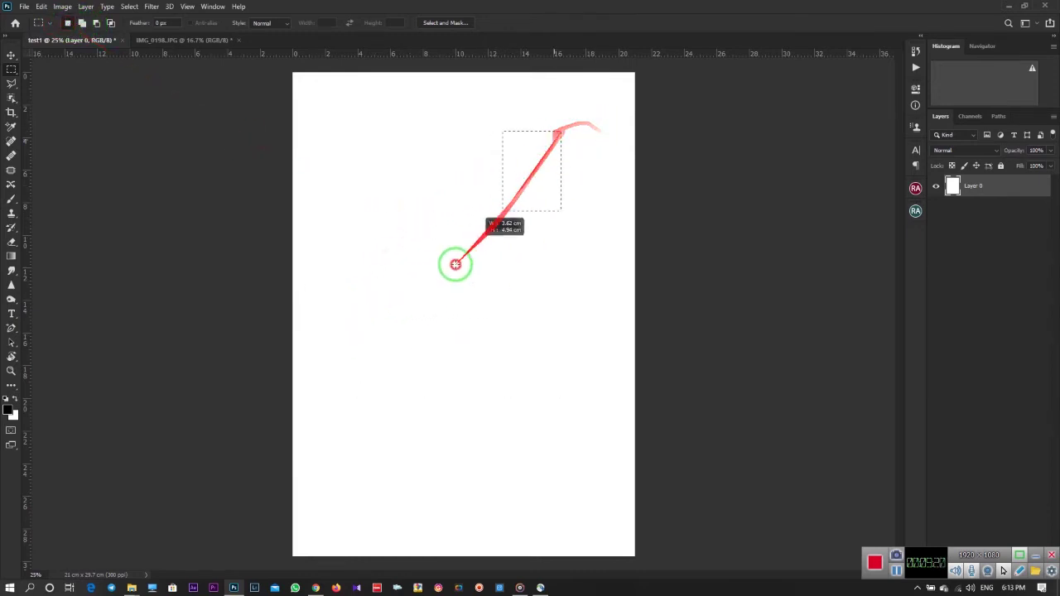
drag(455, 264, 440, 217)
- Add an upper-left rectangle in Add mode and trim notches out of the selection
click(83, 24)
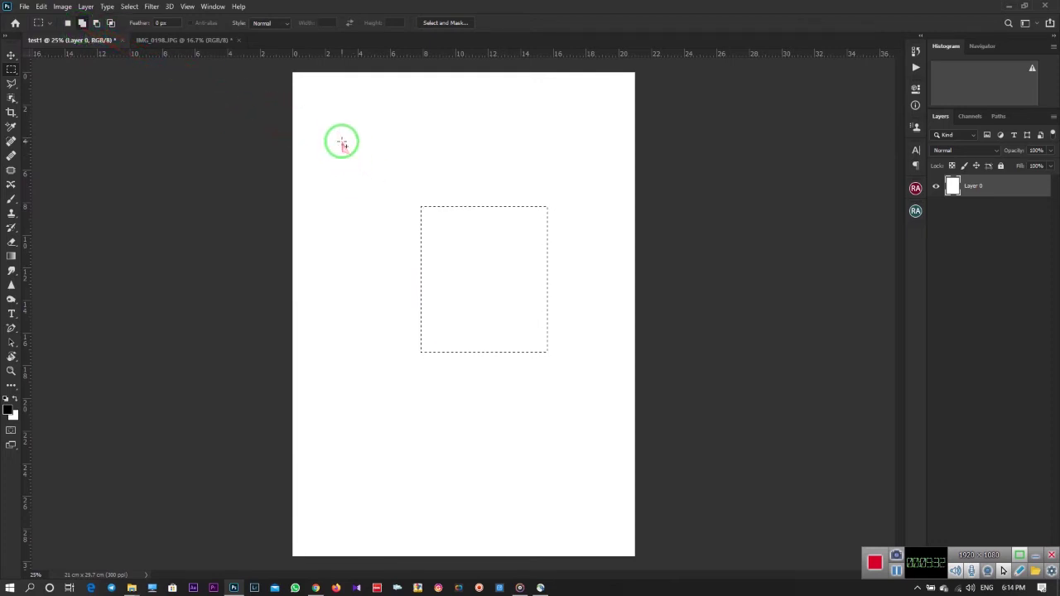
drag(342, 143, 419, 239)
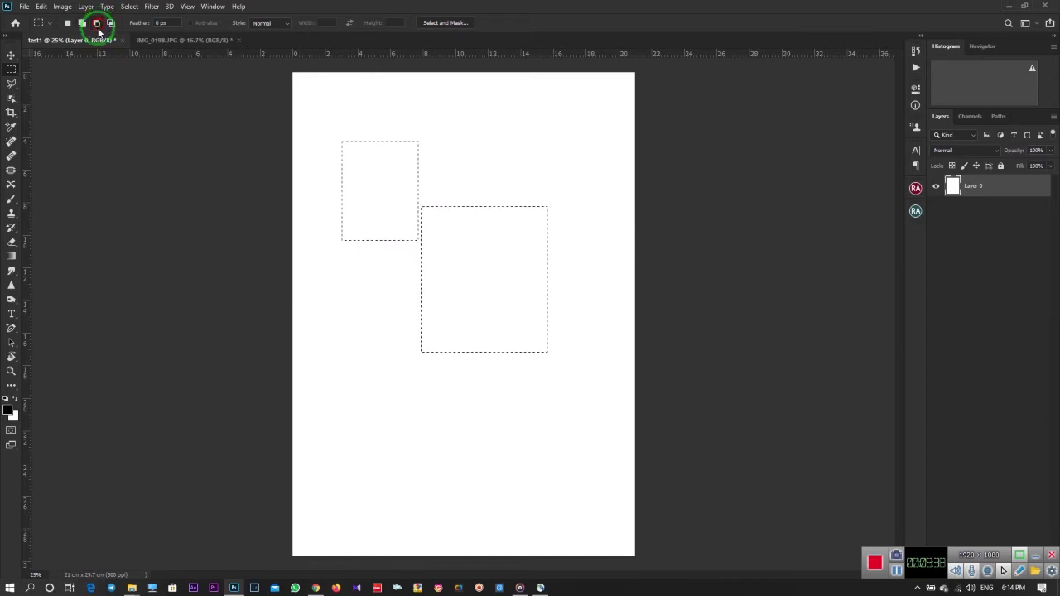
drag(448, 229, 392, 182)
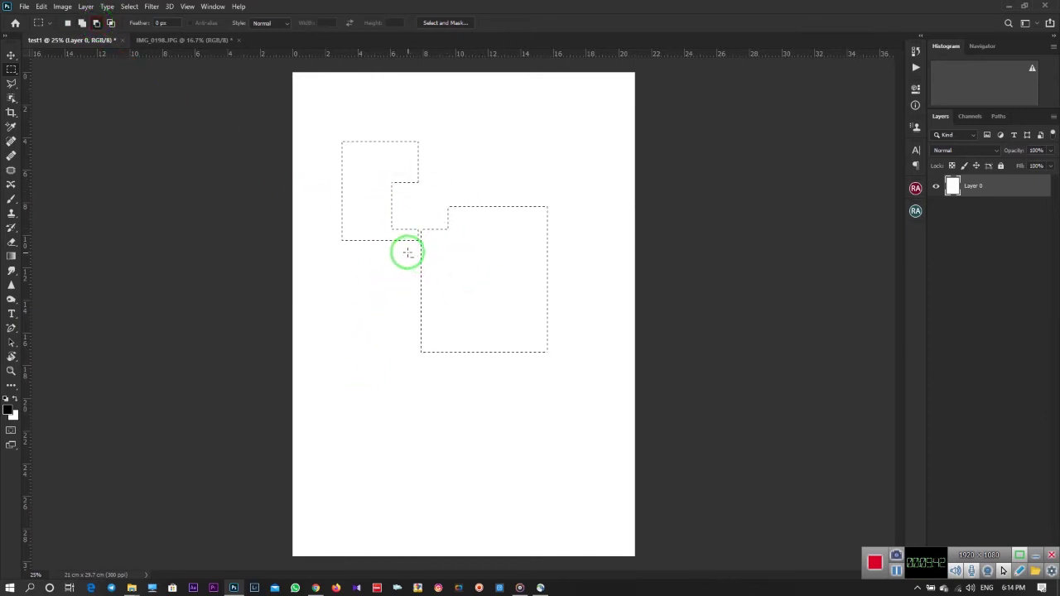
drag(448, 265, 375, 207)
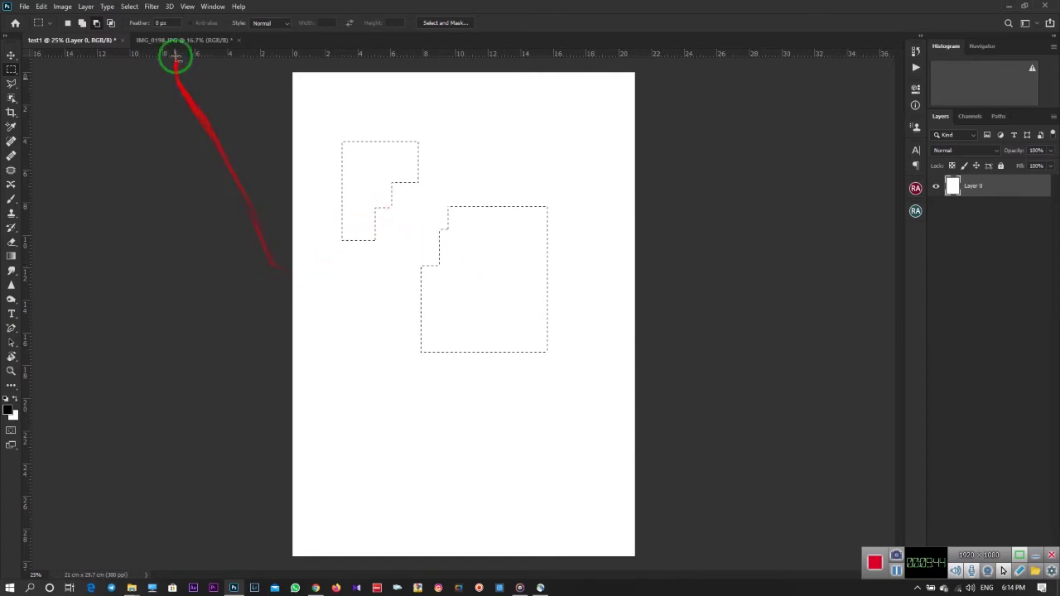
- Intersect with new rectangles to narrow the selection to a thin vertical strip
click(110, 23)
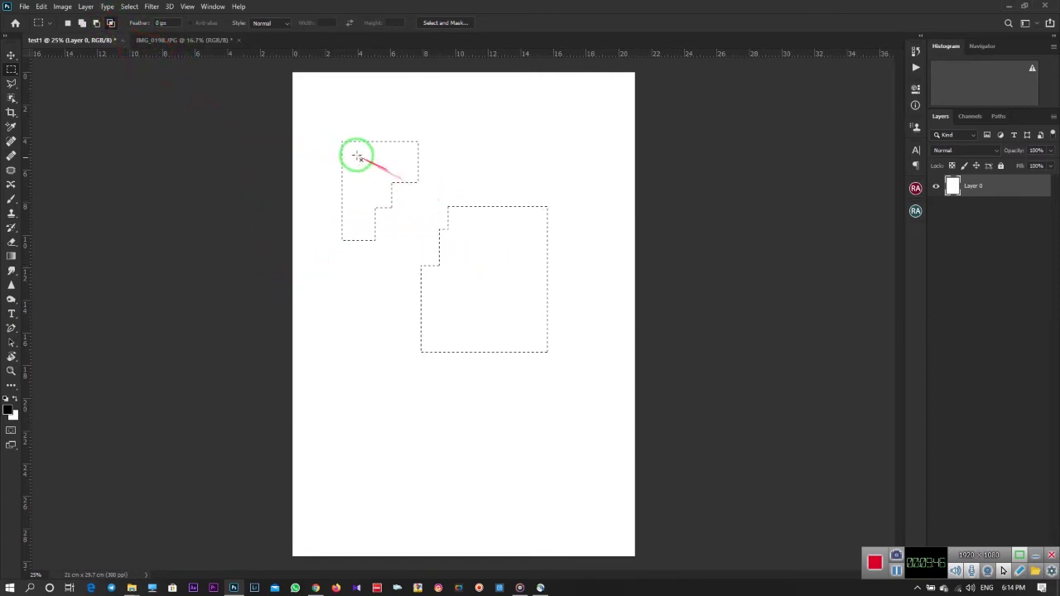
drag(358, 155, 512, 287)
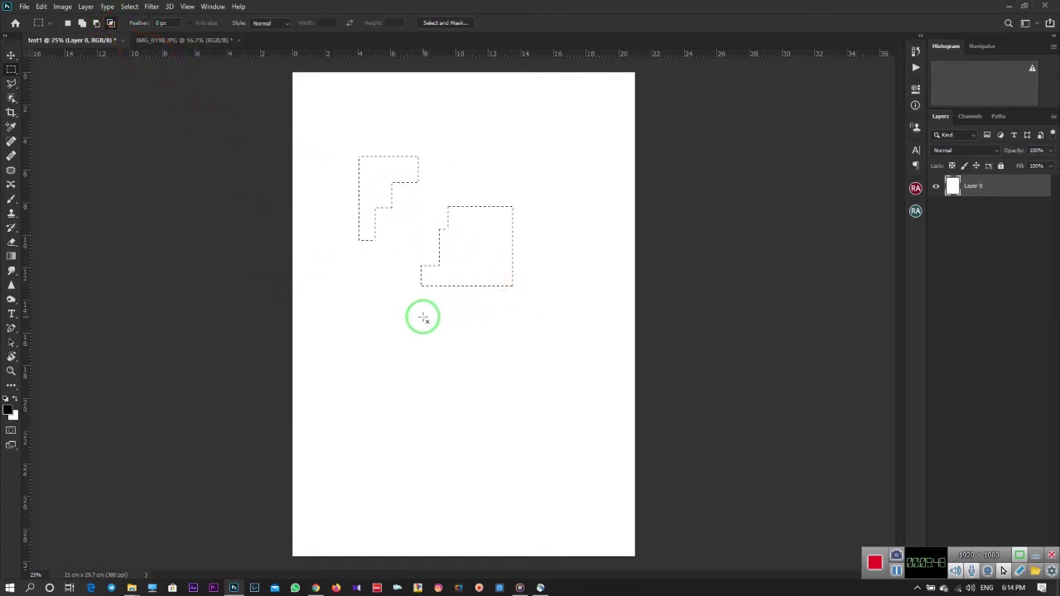
drag(356, 156, 504, 313)
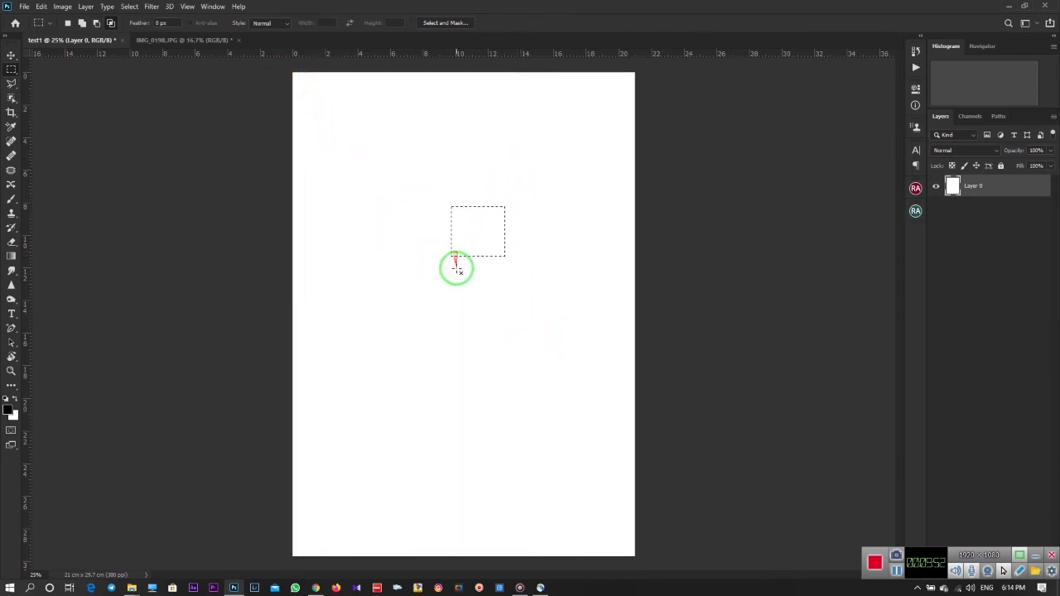
drag(527, 212, 422, 297)
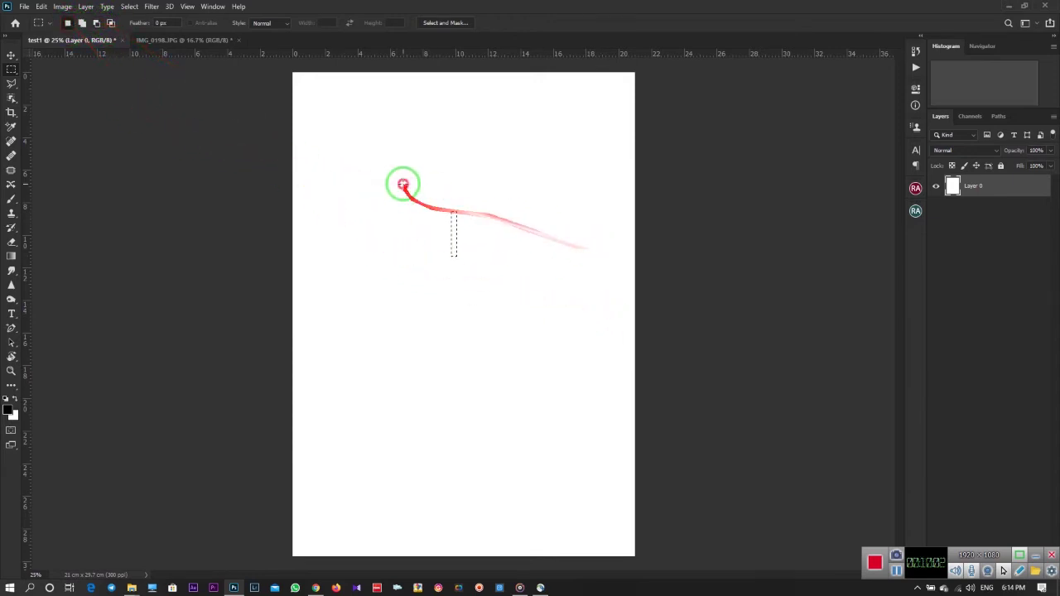
- Build an L-shaped selection, cut and add rectangles, then replace it with a fresh rectangle
mouse_move(403, 184)
mouse_down()
mouse_move(504, 331)
mouse_move(558, 372)
mouse_up()
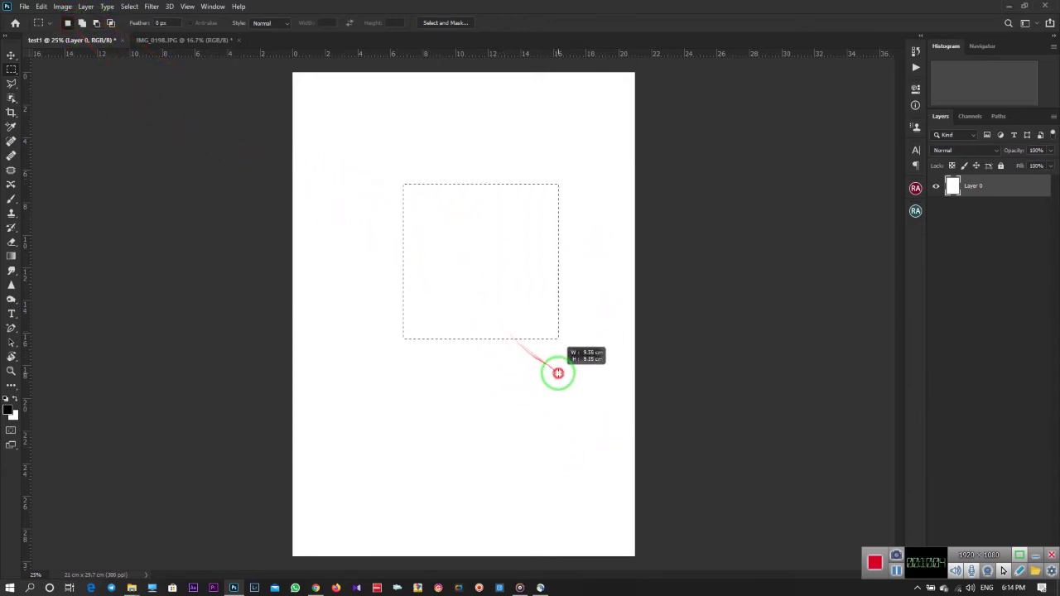
click(560, 382)
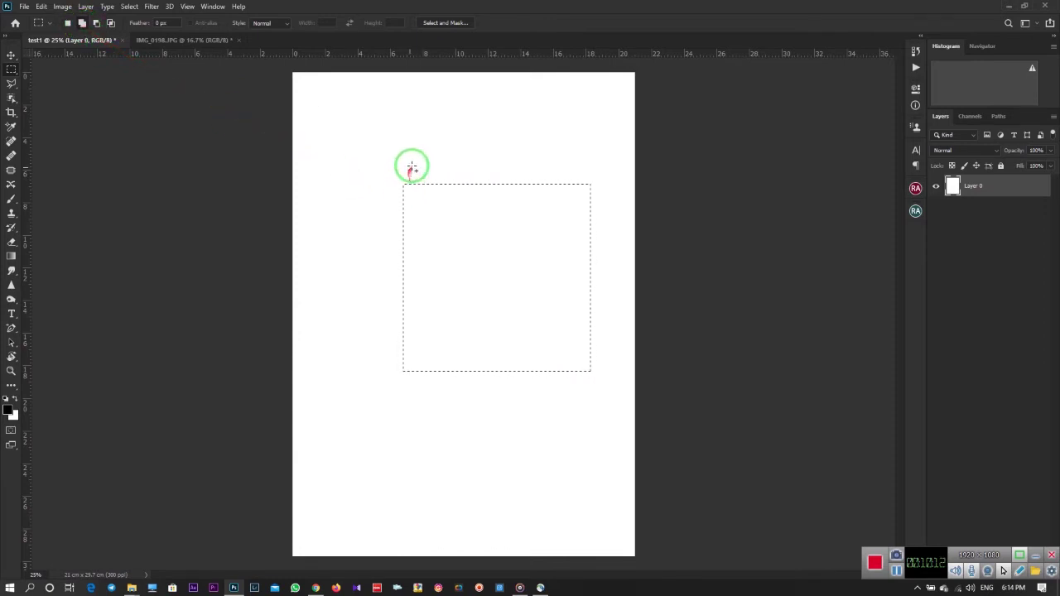
drag(478, 139, 345, 282)
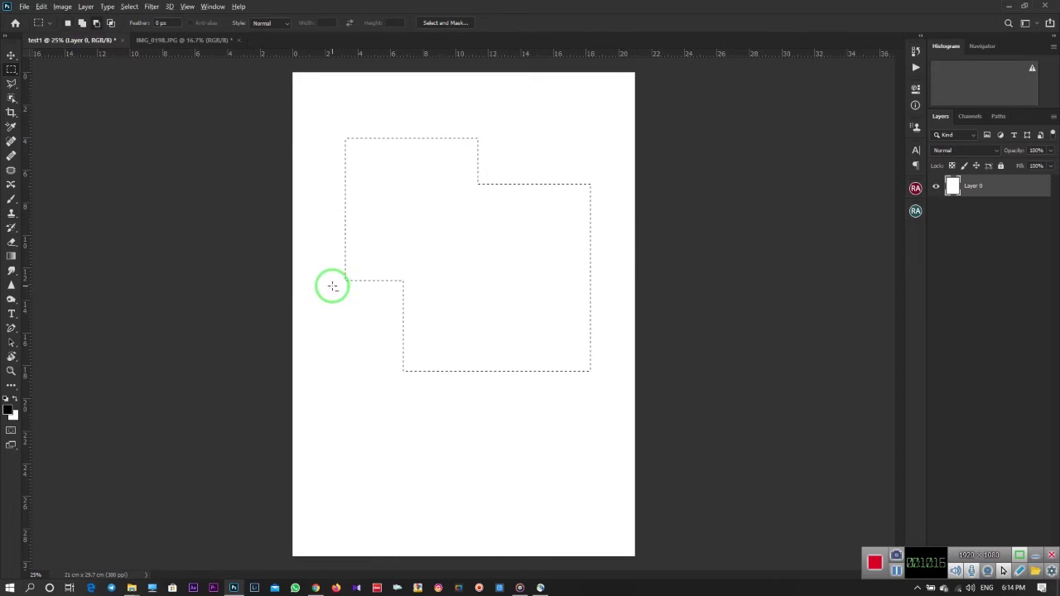
click(96, 22)
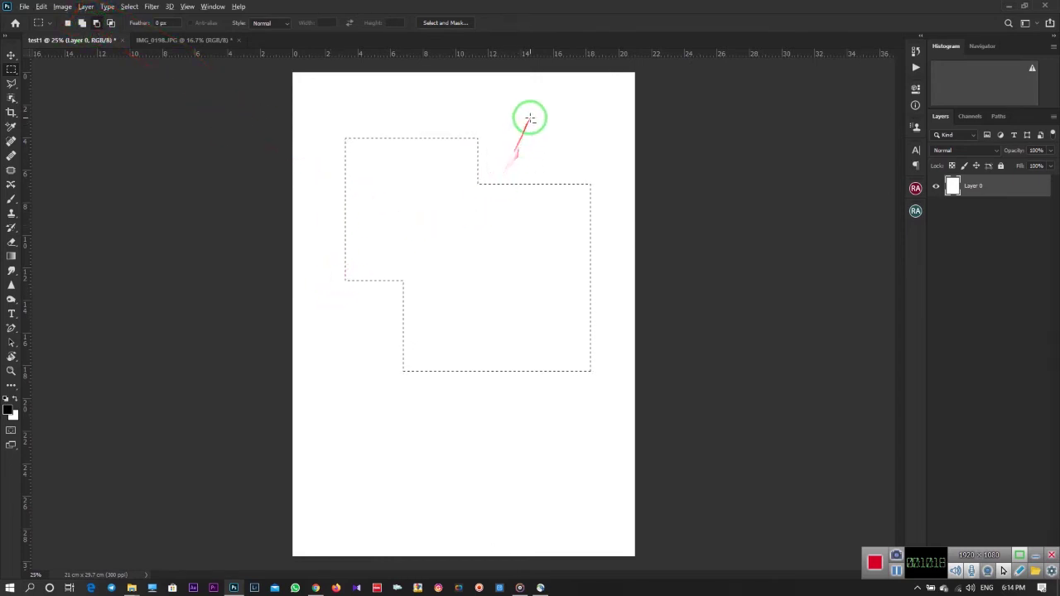
drag(530, 118, 388, 290)
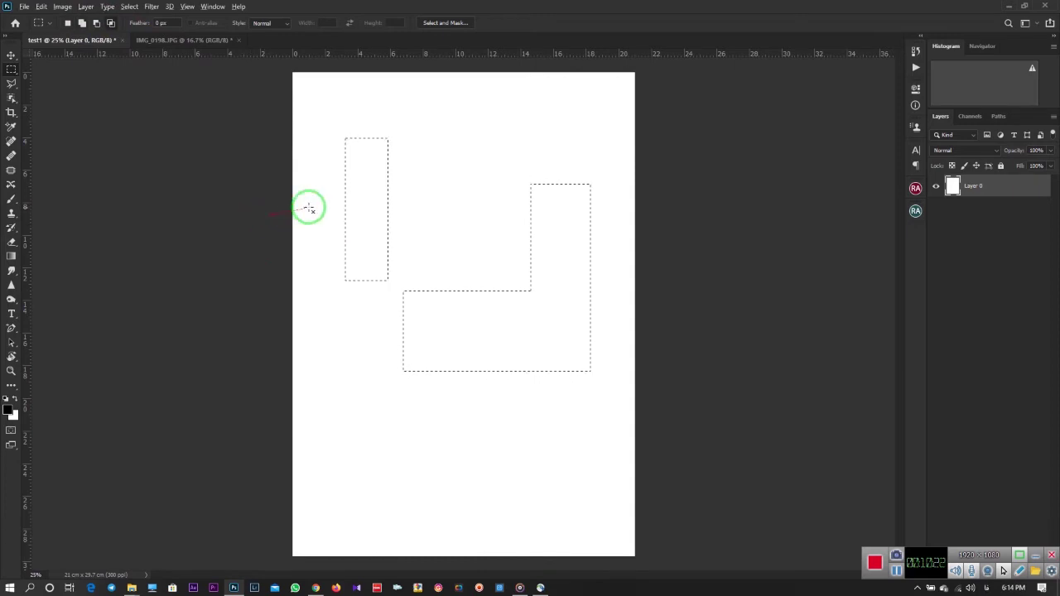
drag(378, 210, 531, 327)
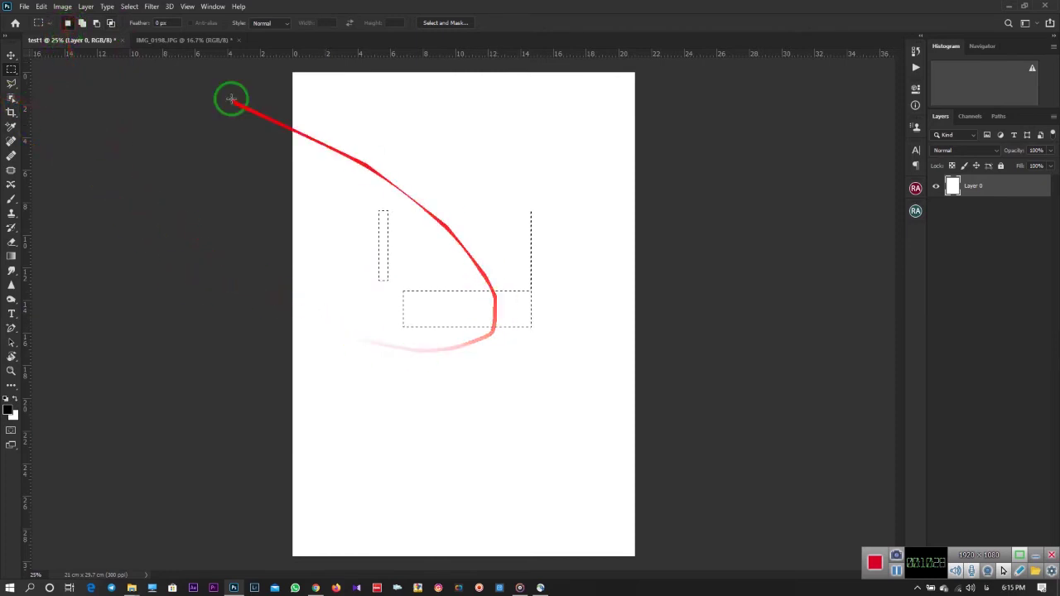
click(497, 249)
drag(498, 248, 341, 408)
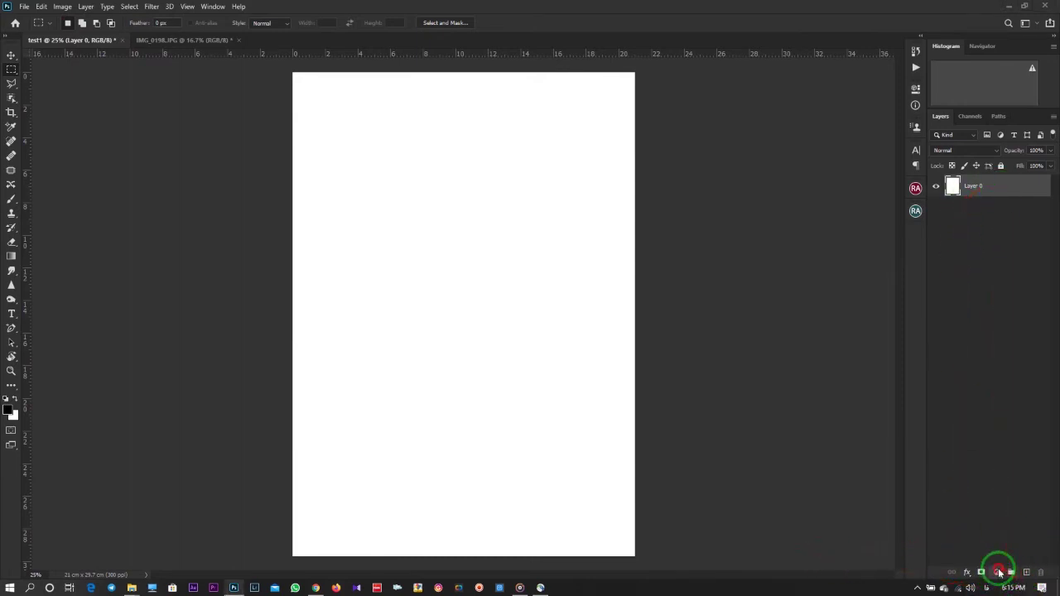
- Add a black Solid Color fill layer and drag Color Fill 1 below Layer 0
click(996, 572)
click(992, 375)
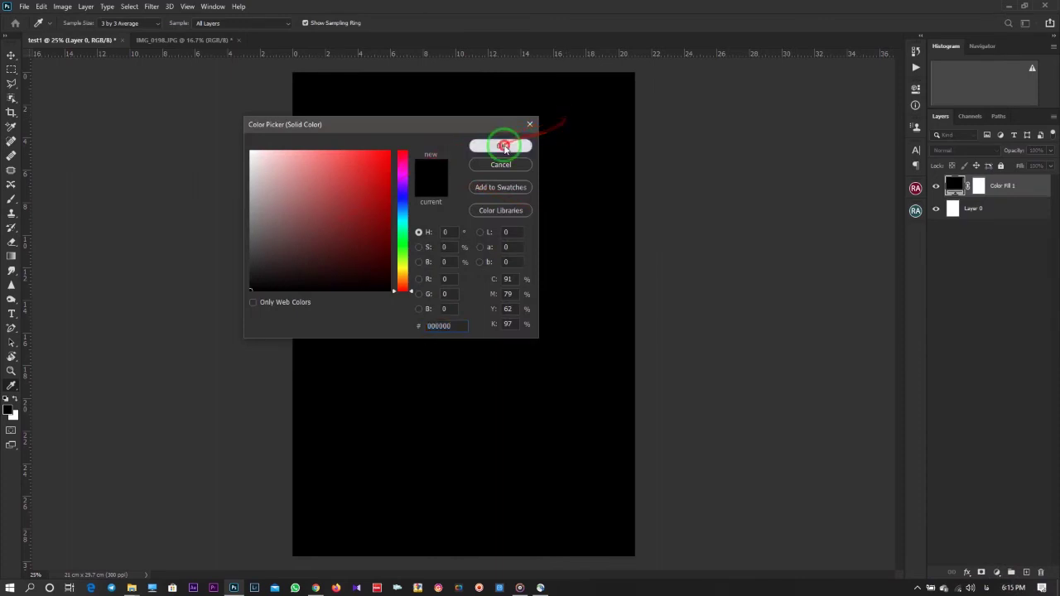
click(501, 141)
drag(1011, 195, 1013, 249)
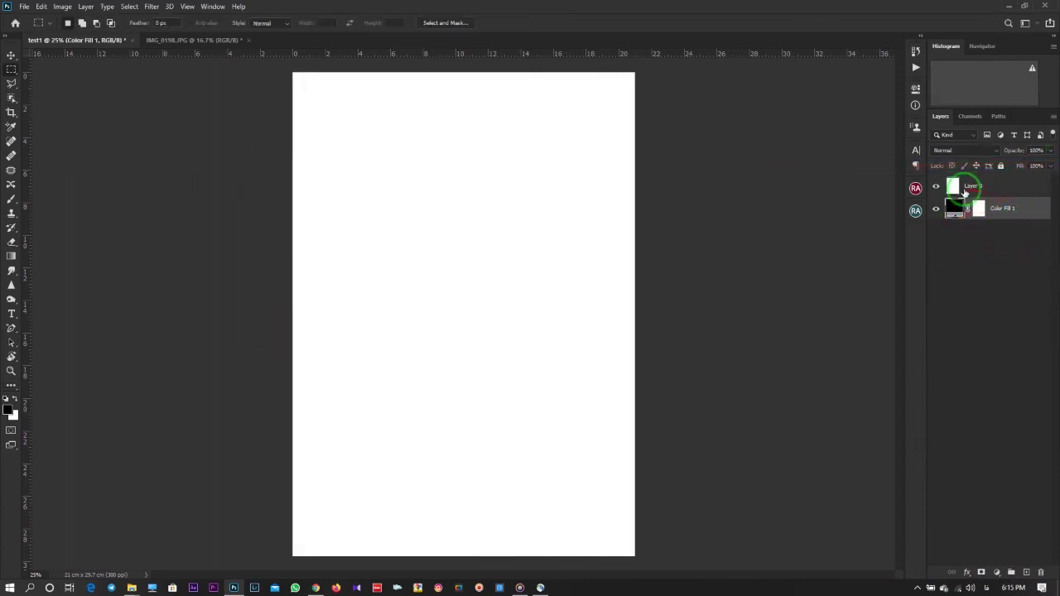
- Select a square of Layer 0 and move it down-right to expose the black fill
click(943, 217)
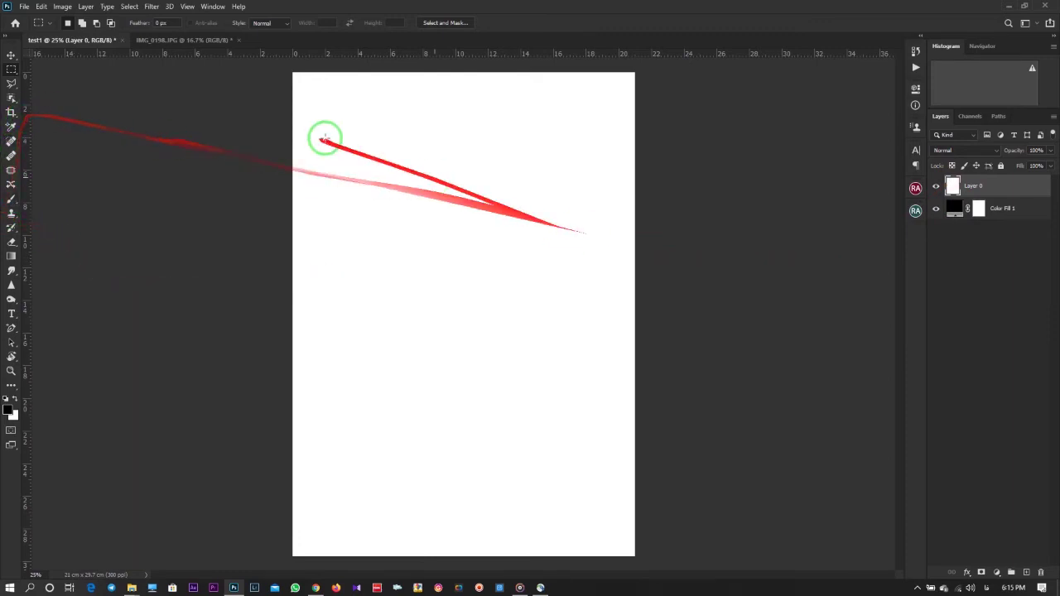
drag(566, 174, 378, 355)
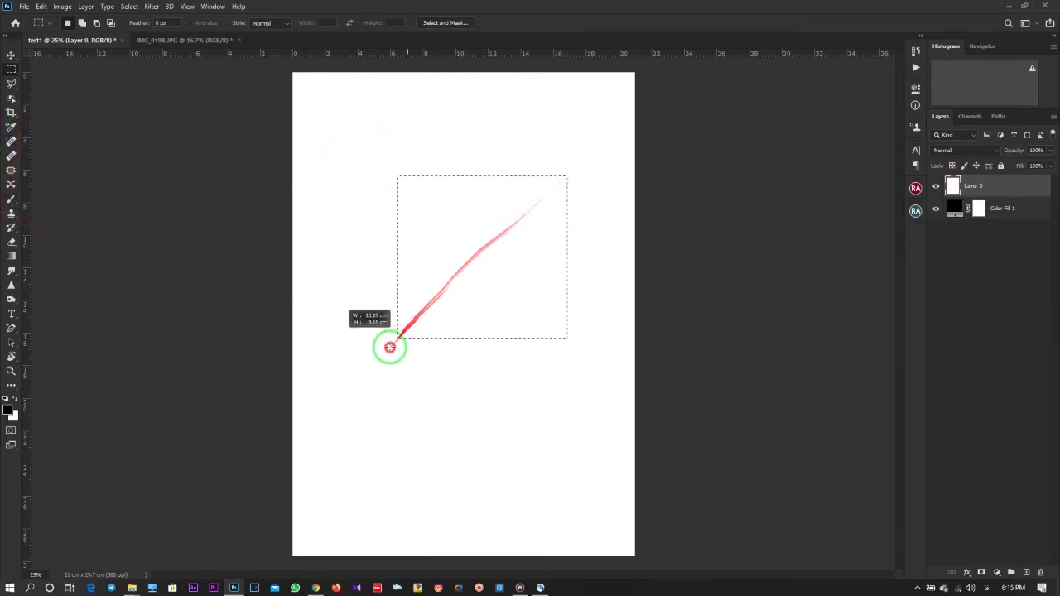
click(8, 58)
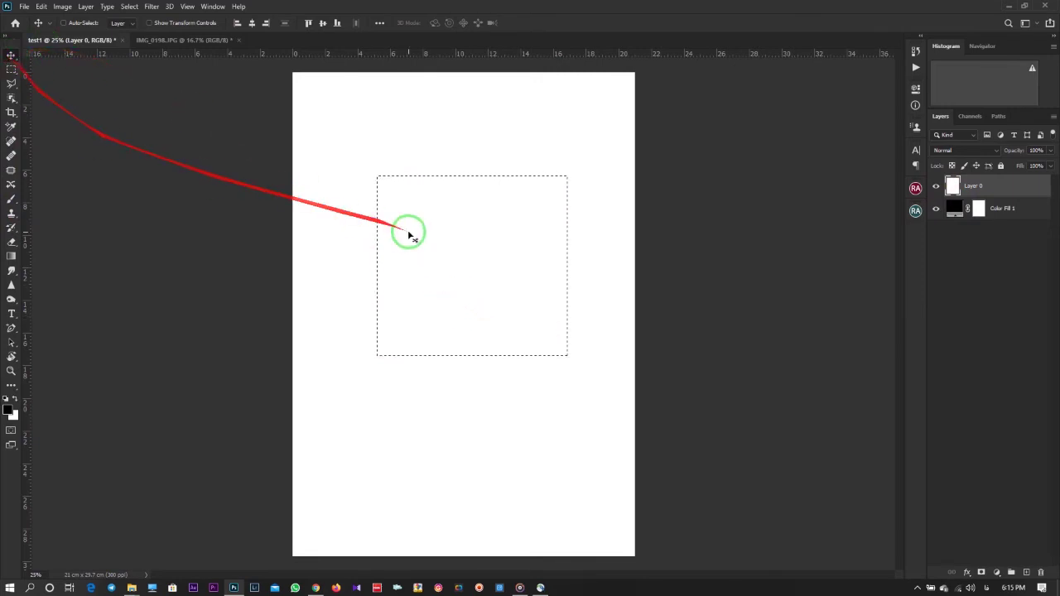
click(472, 276)
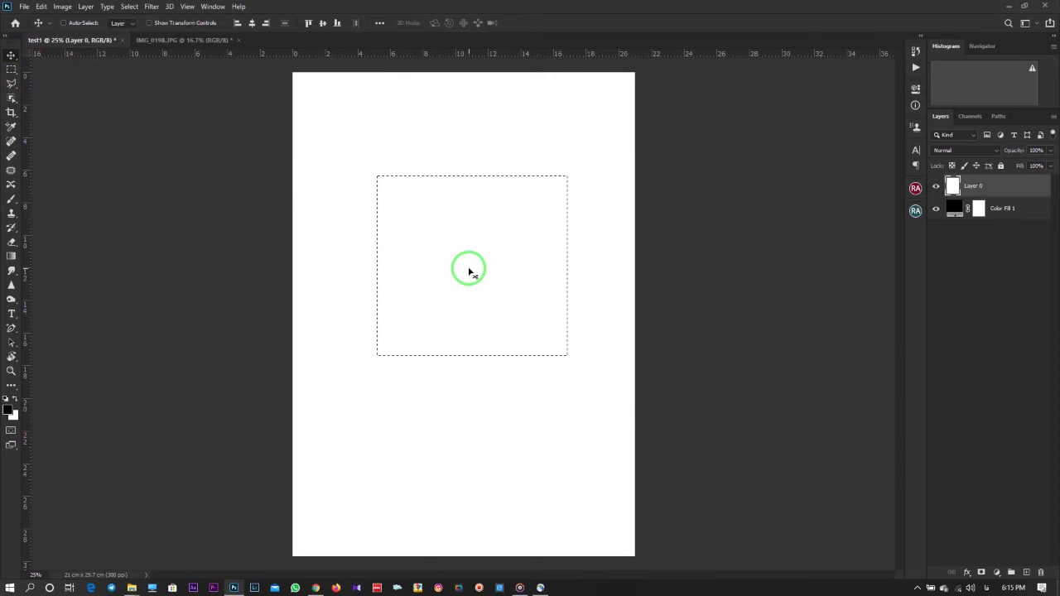
mouse_move(455, 250)
mouse_down()
mouse_move(484, 339)
mouse_move(513, 278)
mouse_up()
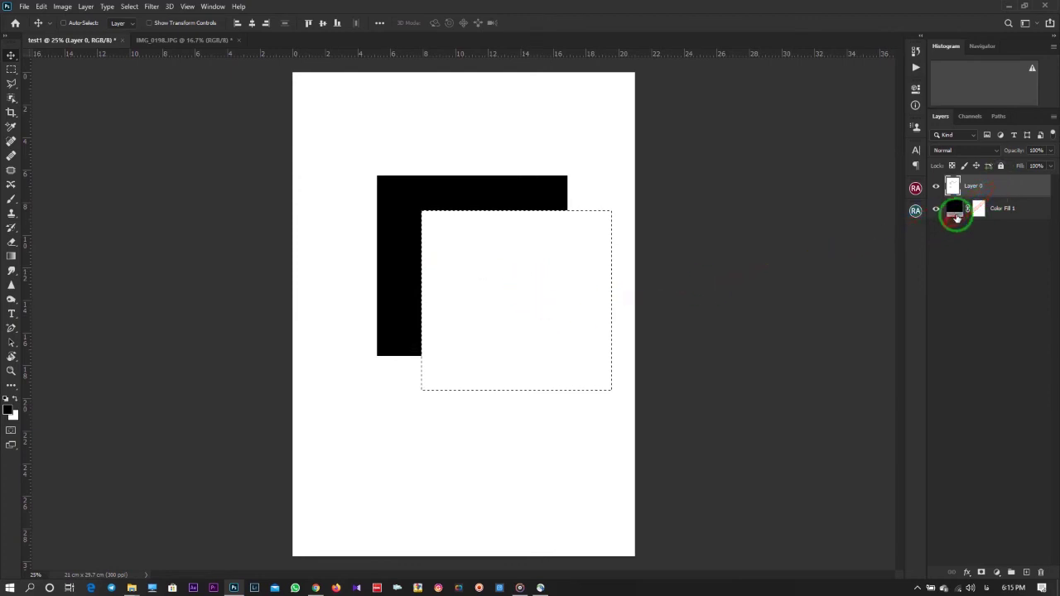
- Drag the white square down into its final spot, then drop the selection with Deselect and Ctrl+D
drag(530, 315, 522, 362)
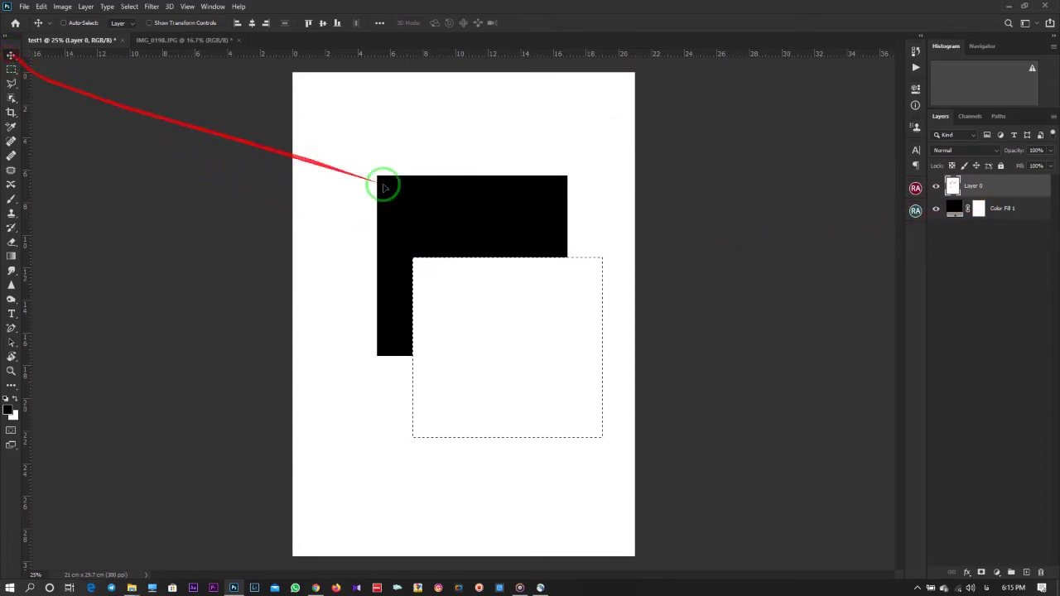
right_click(476, 272)
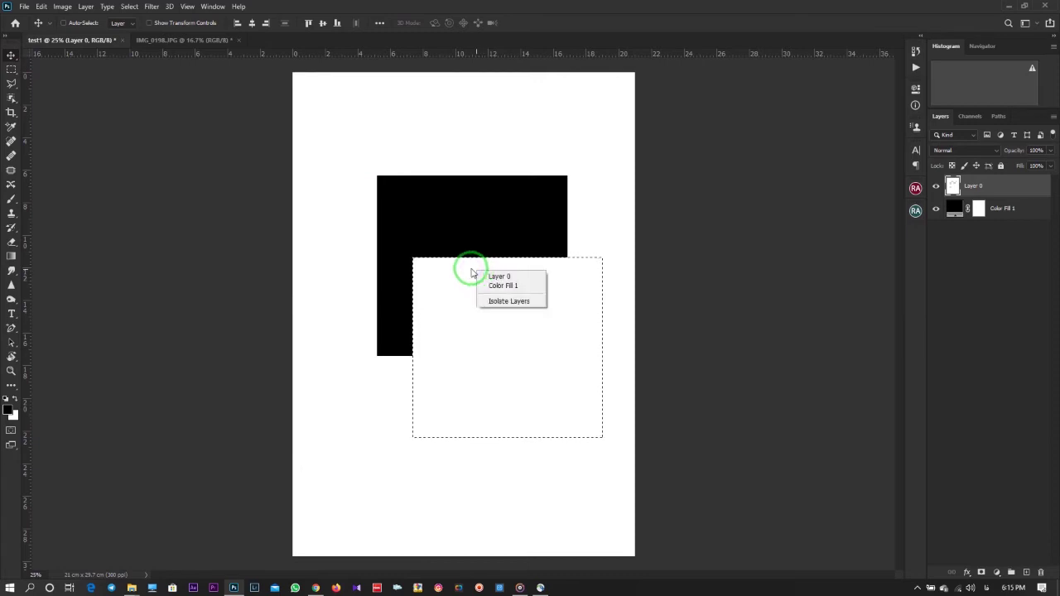
click(11, 73)
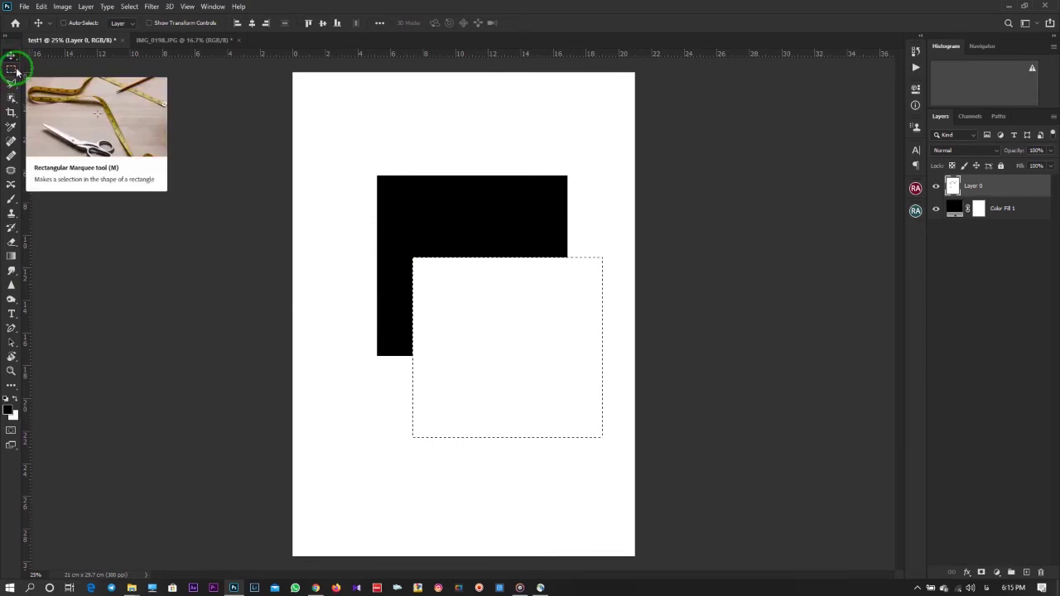
click(13, 73)
right_click(461, 259)
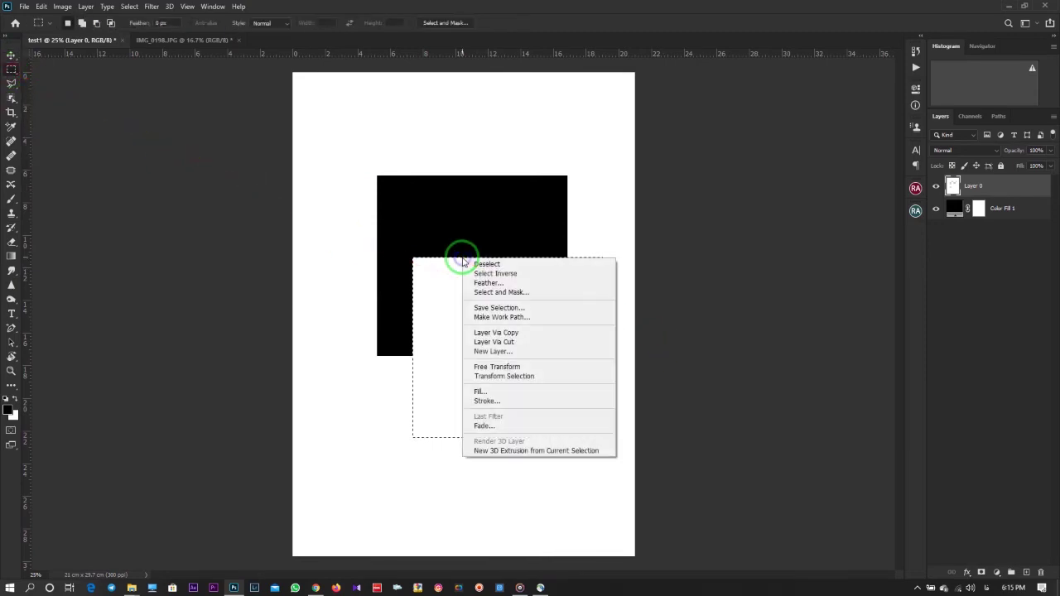
click(495, 266)
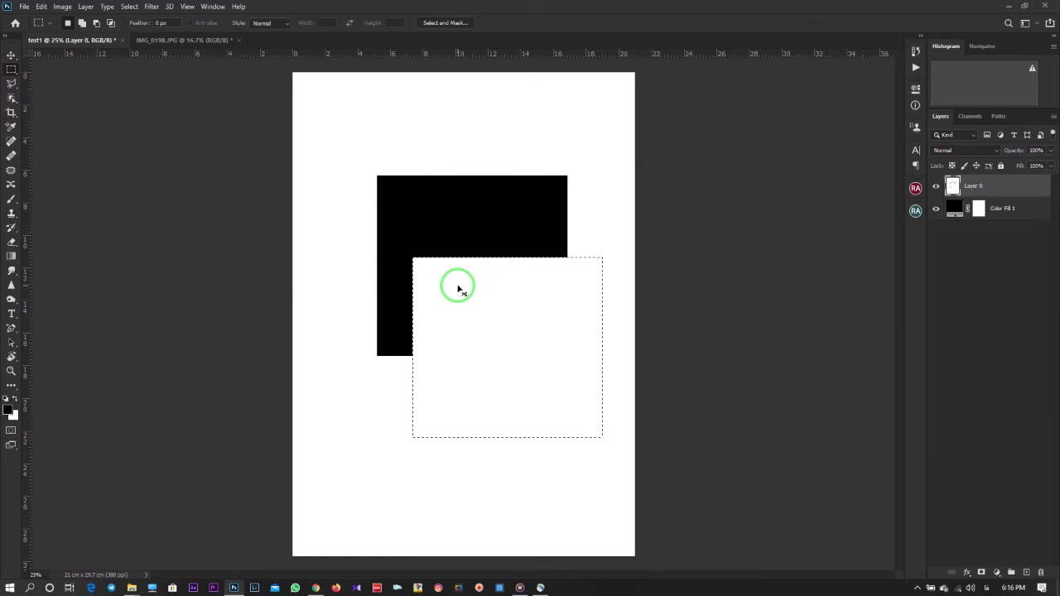
key(ctrl+d)
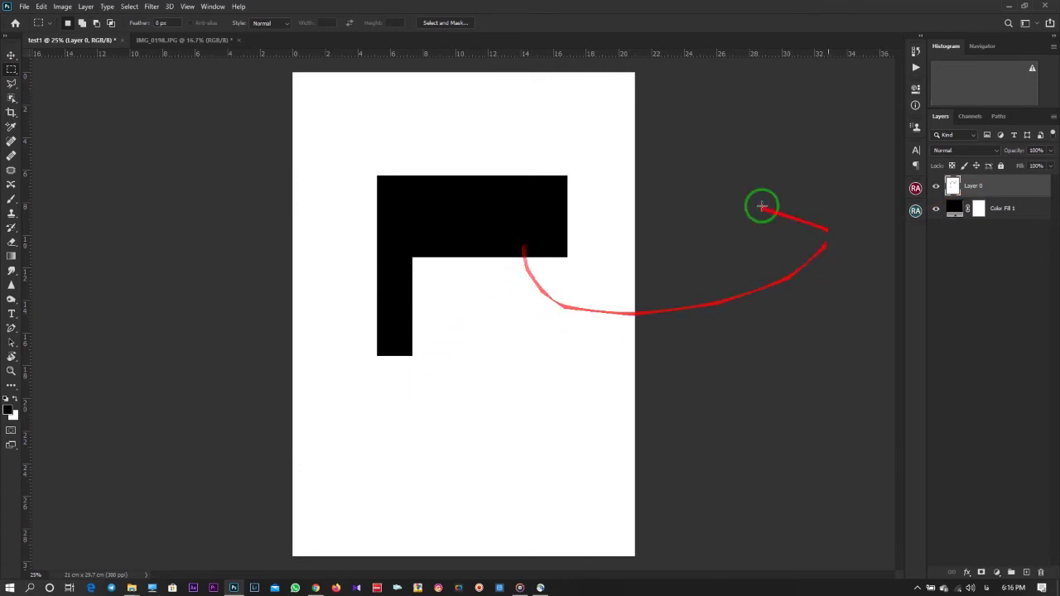
- Toggle Color Fill 1 visibility, then marquee the right end of the L's top bar
click(935, 208)
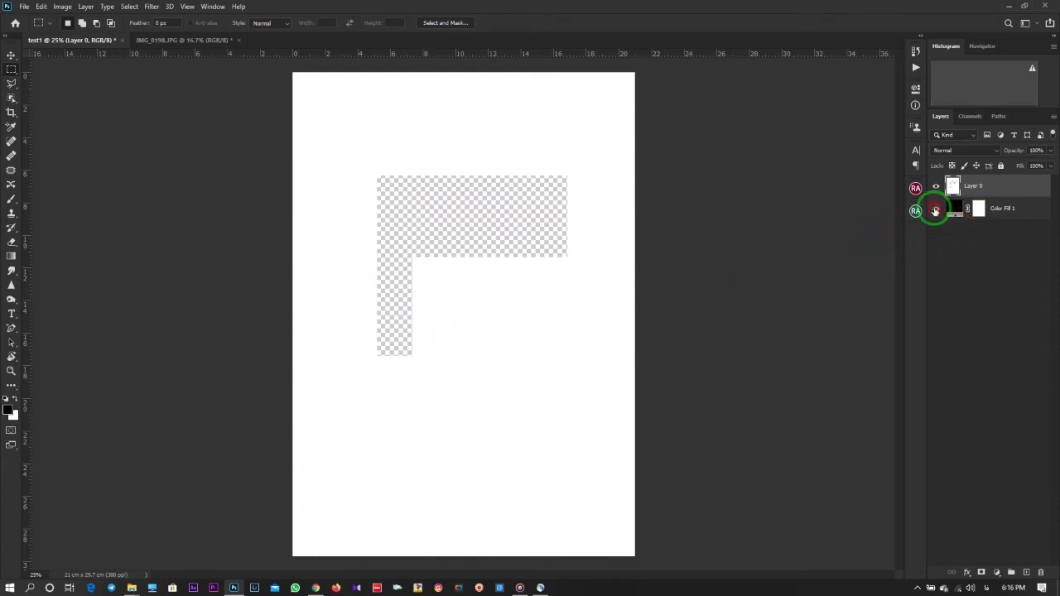
click(935, 210)
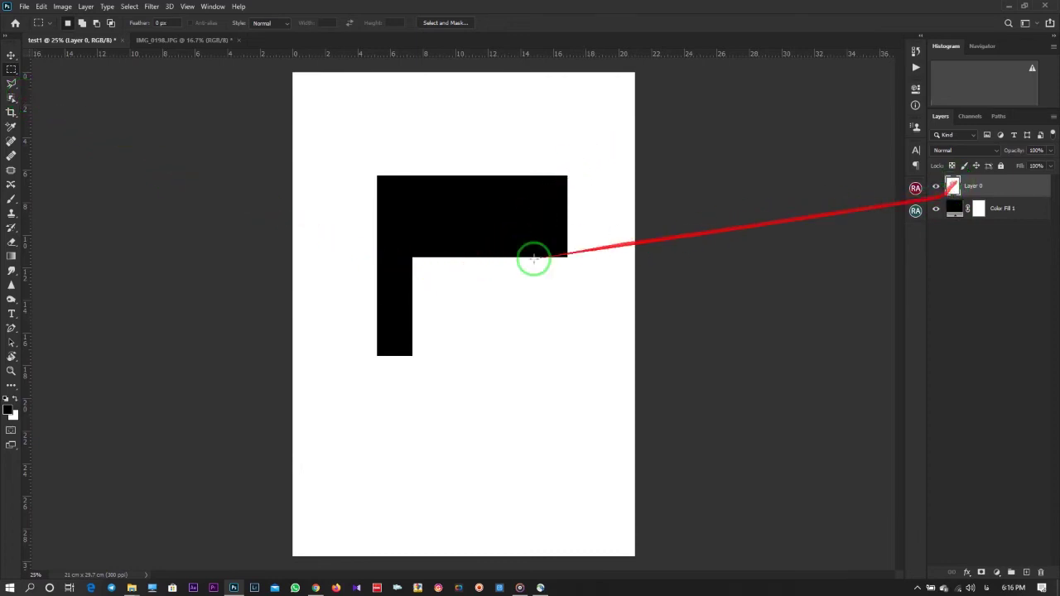
drag(571, 135, 462, 217)
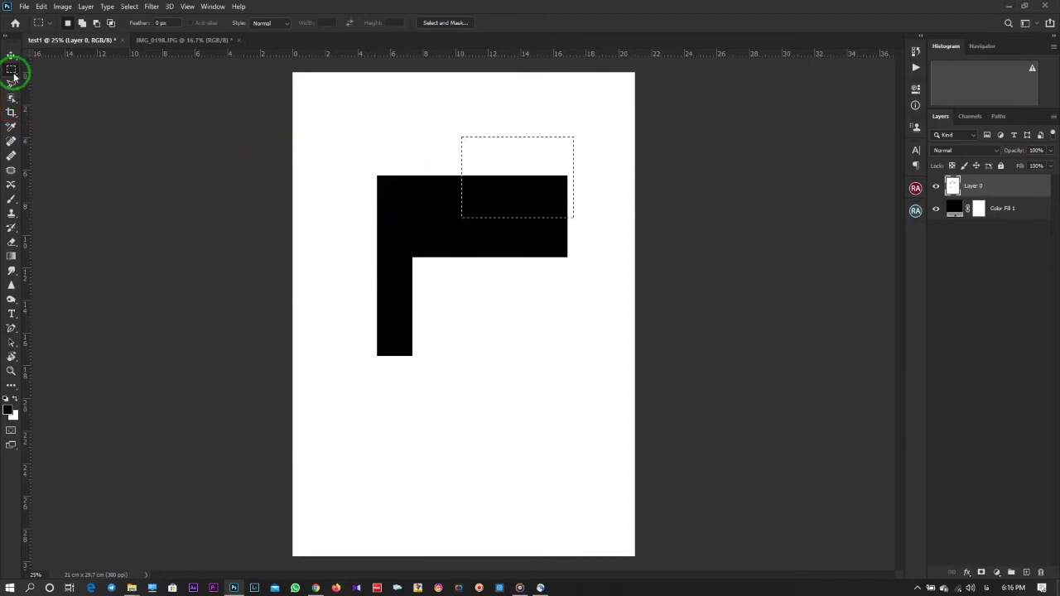
- Select a square around the whole L, set feather, trial-move it, then undo and deselect
drag(586, 137, 345, 382)
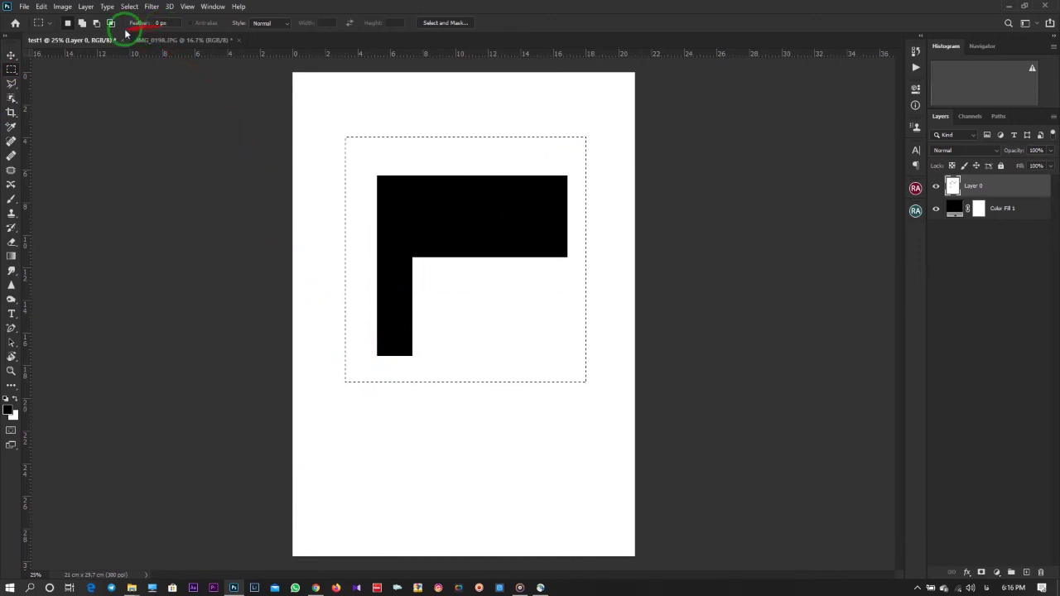
click(149, 26)
text(5)
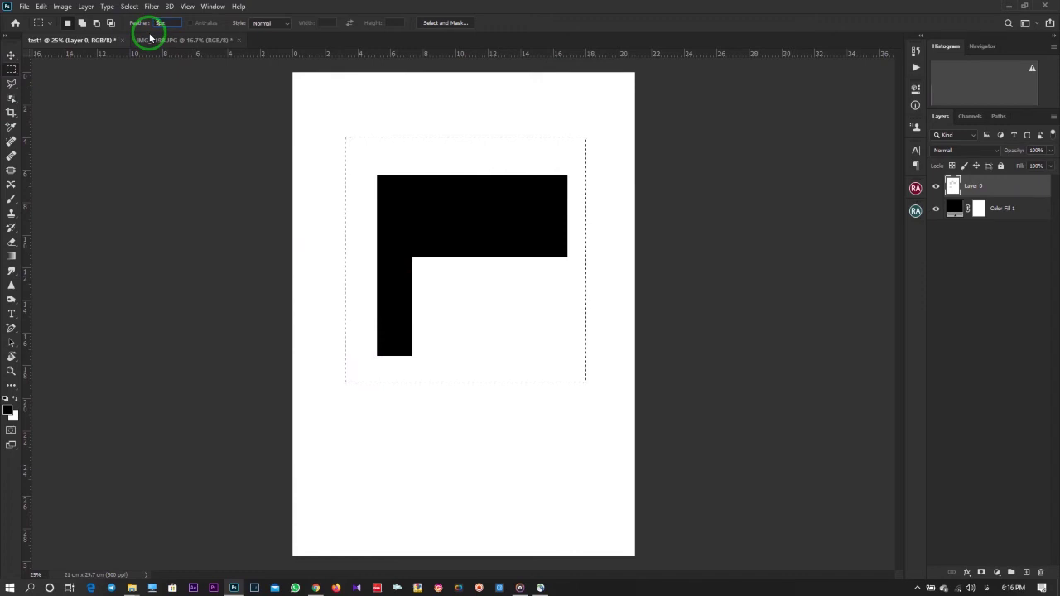
click(11, 55)
mouse_move(465, 155)
mouse_down()
mouse_move(502, 201)
mouse_move(487, 237)
mouse_up()
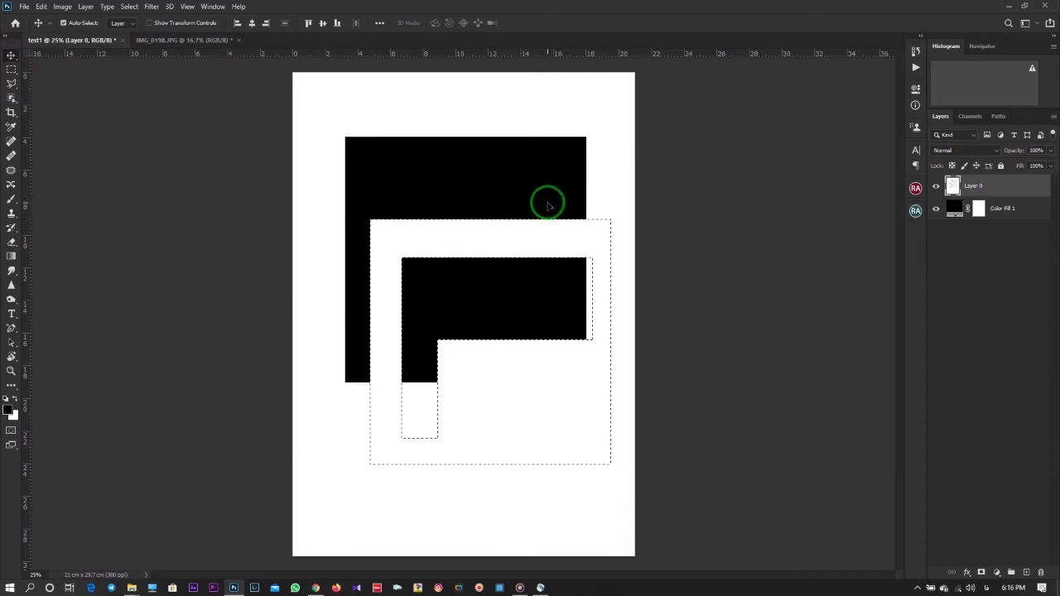
key(ctrl+z)
key(ctrl+d)
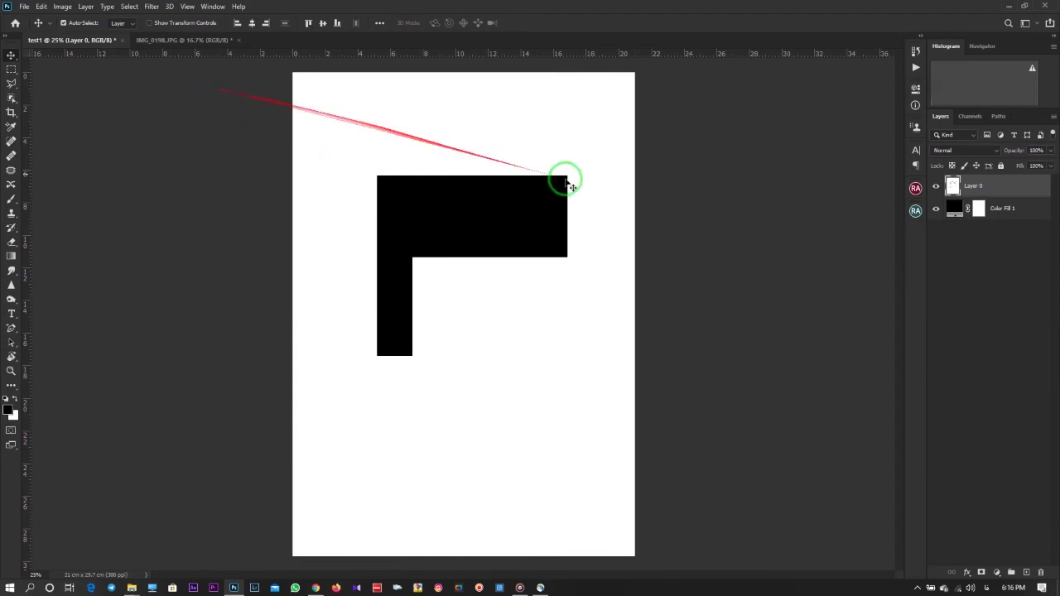
- Marquee around the black L and move its contents down-right
click(10, 69)
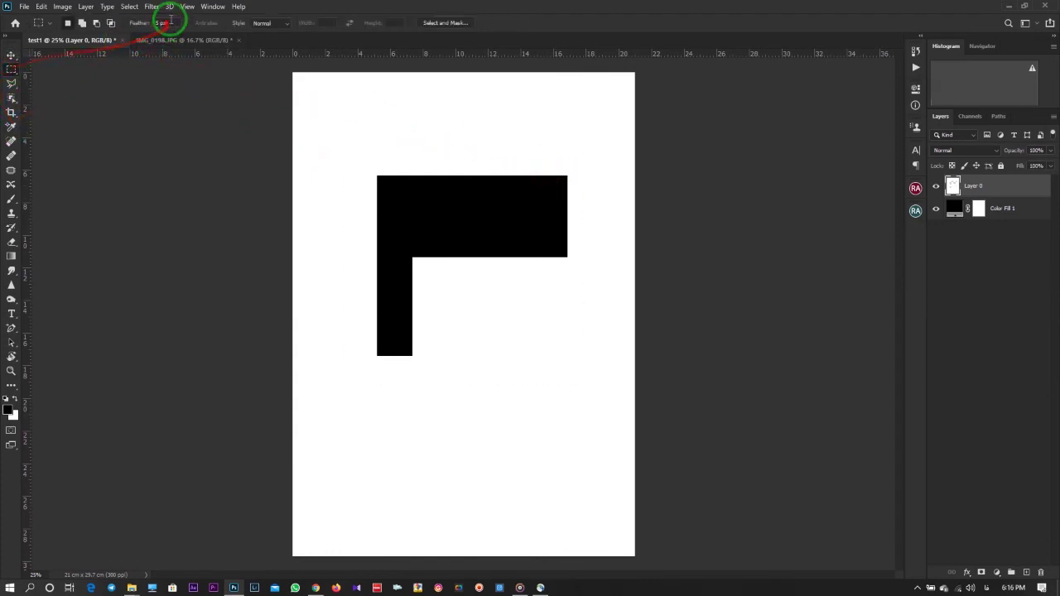
drag(578, 144, 350, 389)
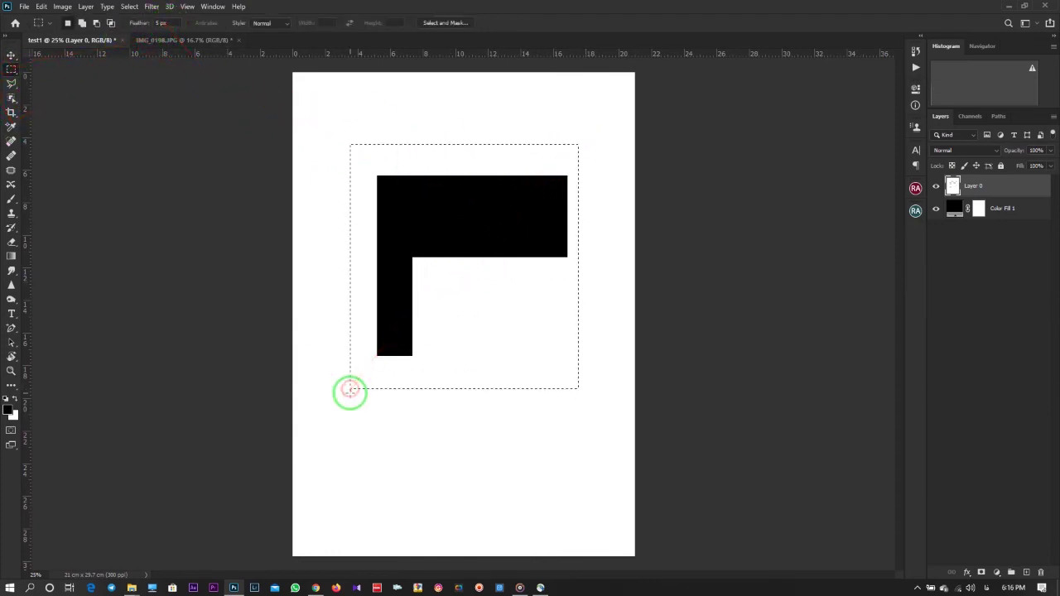
drag(455, 195, 454, 213)
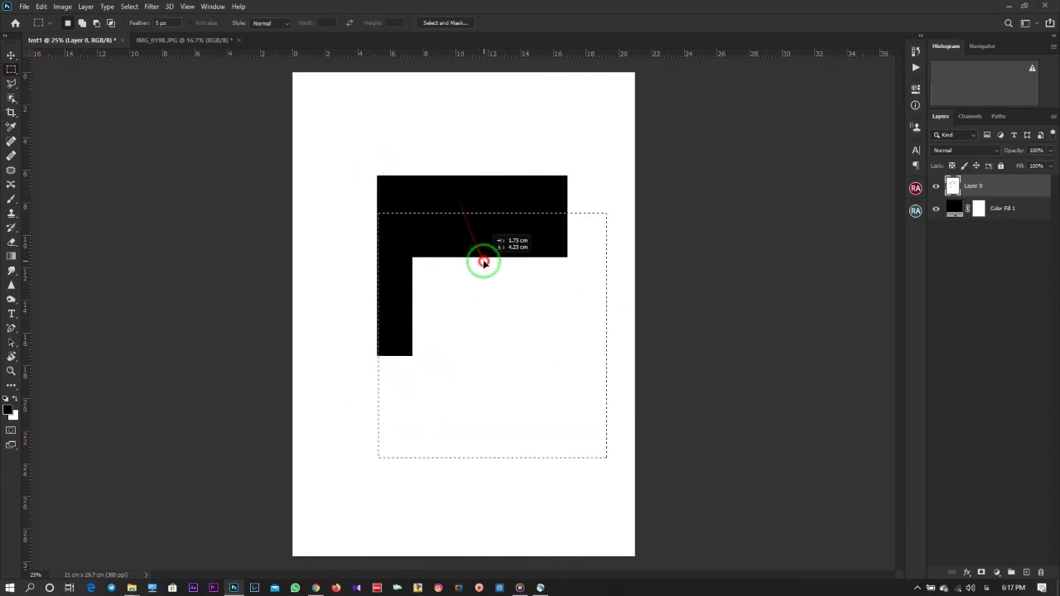
click(11, 55)
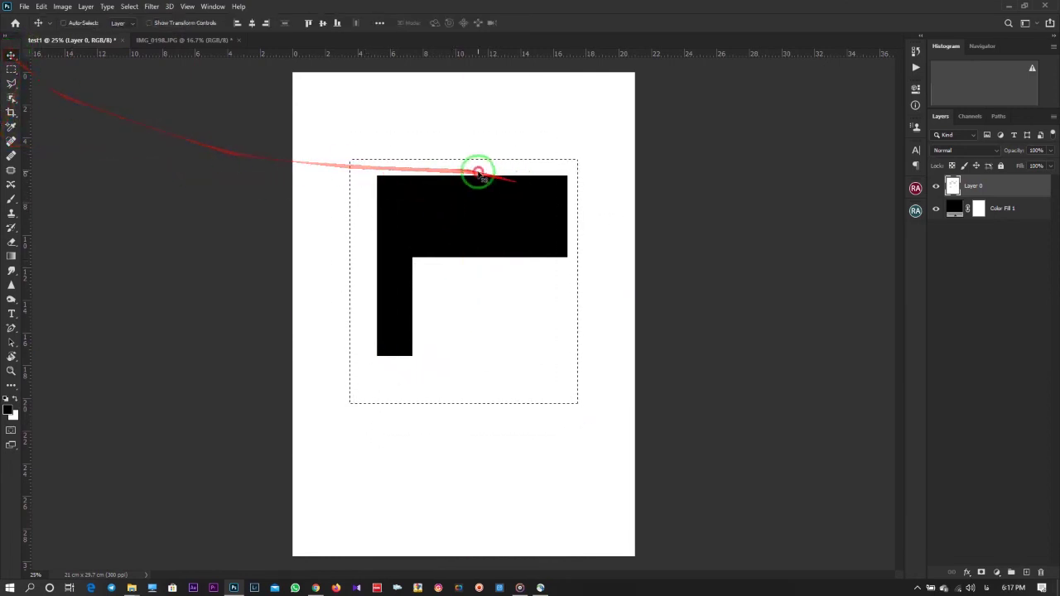
drag(482, 179, 511, 219)
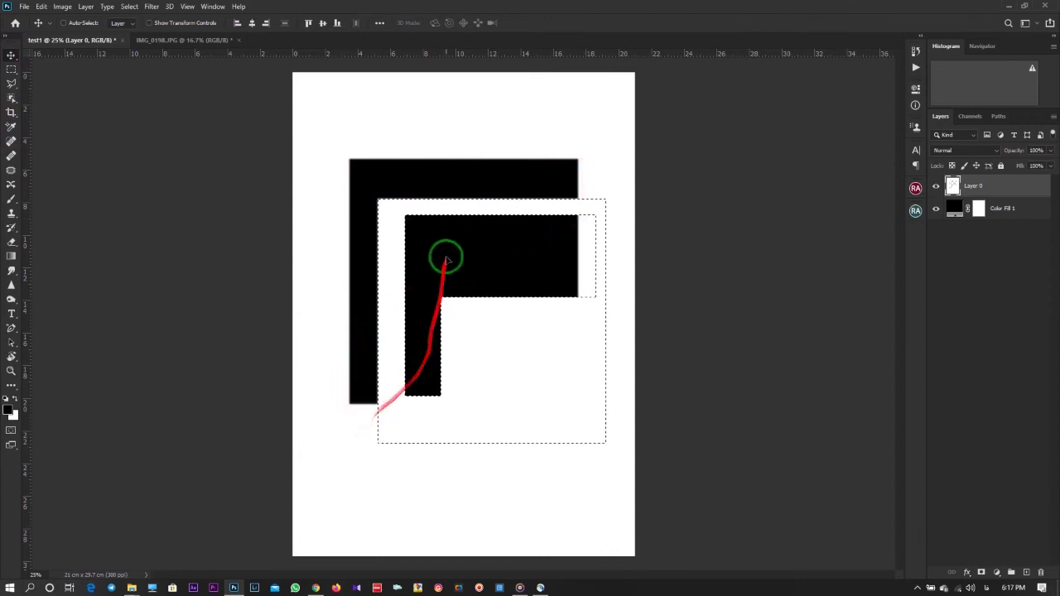
- Set feather to 10 px, select and move the black shapes, then undo three times
click(11, 70)
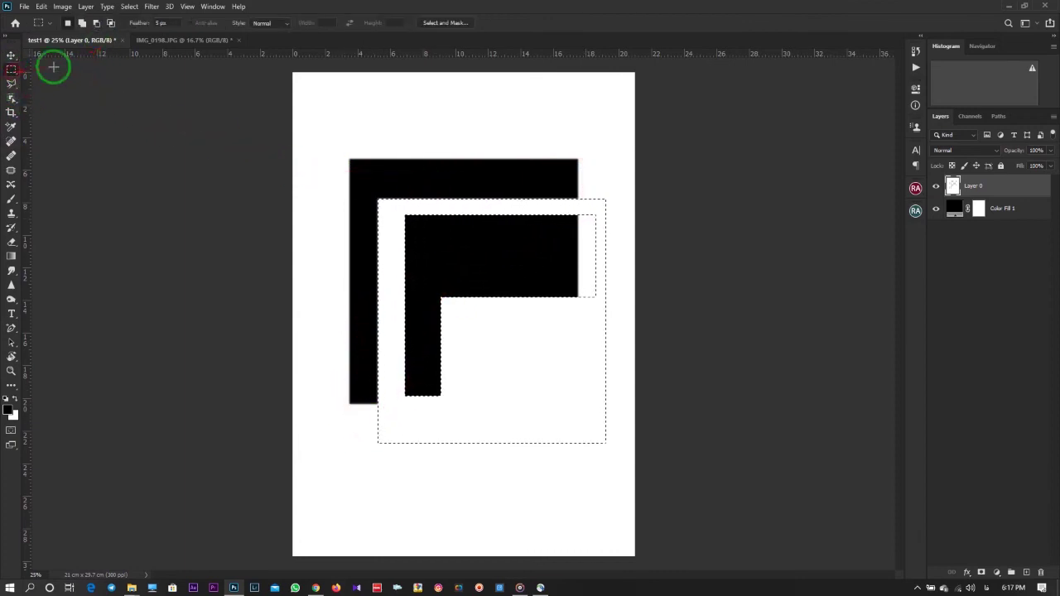
click(158, 23)
text(10)
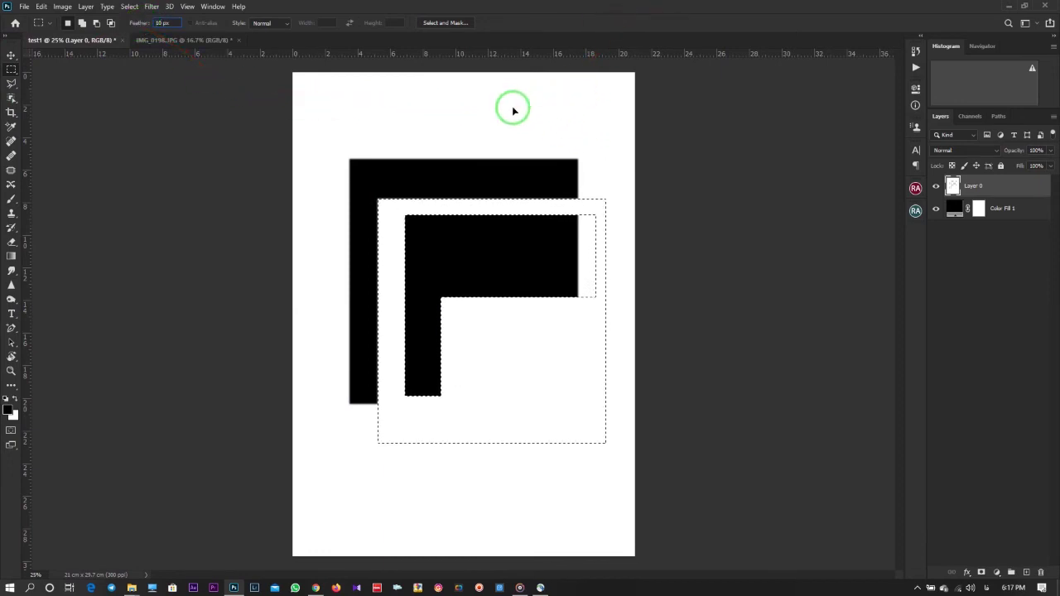
drag(596, 106, 337, 431)
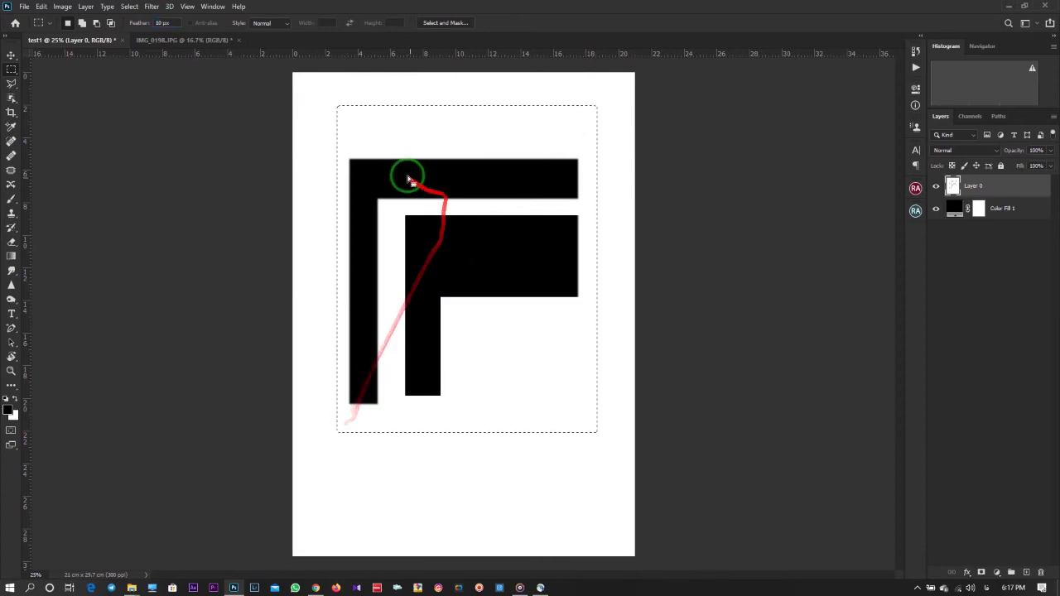
drag(407, 180, 385, 193)
click(11, 55)
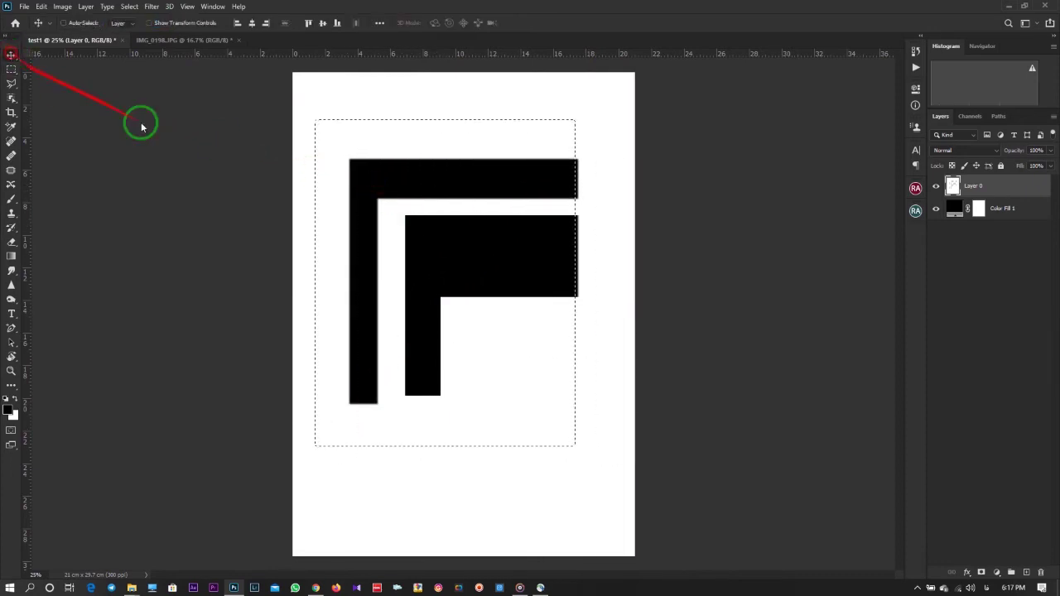
drag(416, 147, 464, 171)
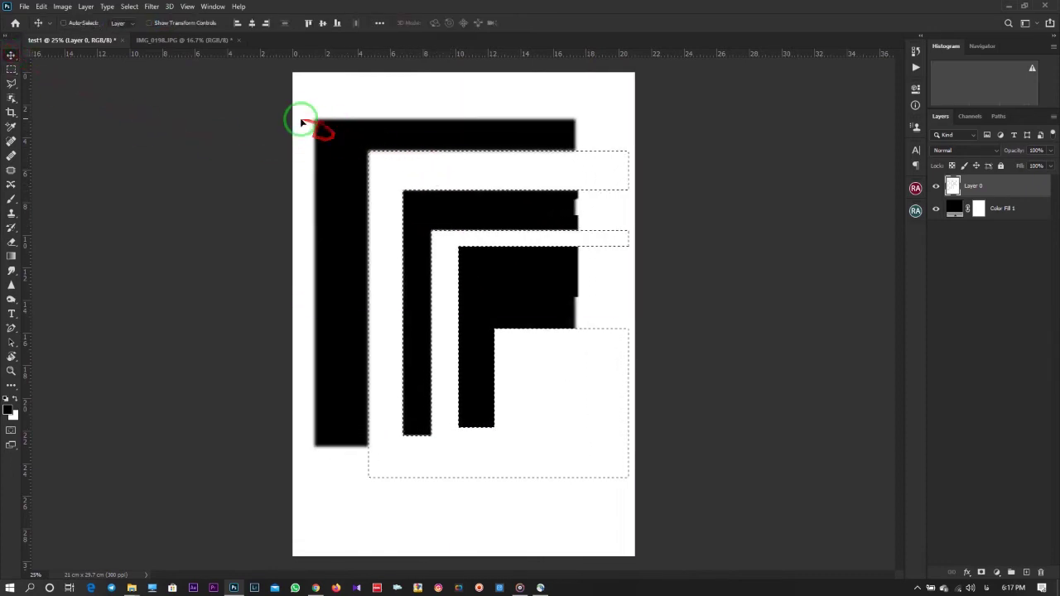
key(ctrl+z)
key(ctrl+z)
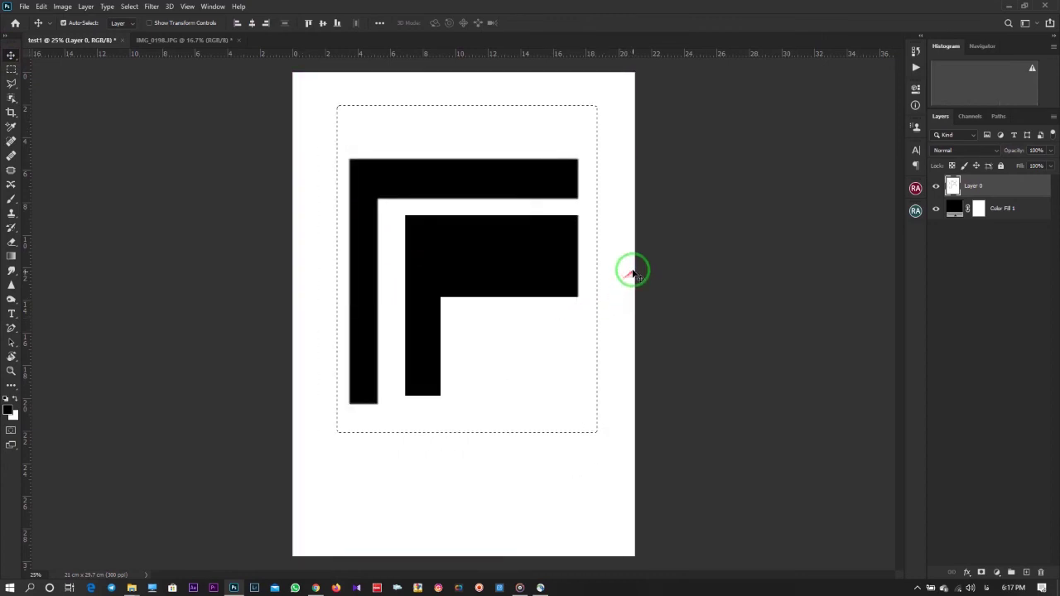
key(ctrl+z)
key(ctrl+z)
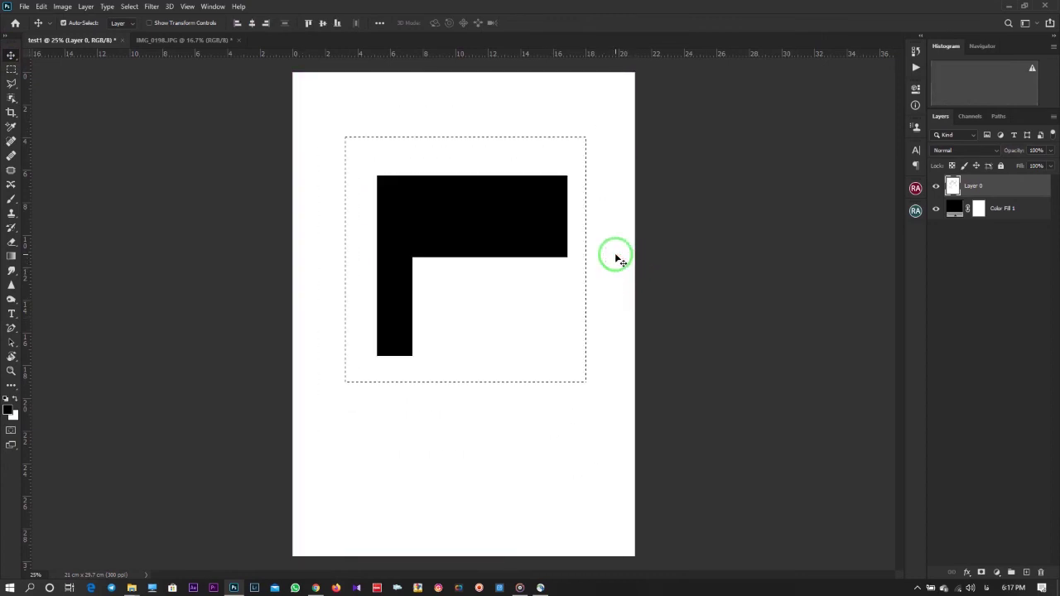
key(ctrl+z)
key(ctrl+z)
key(ctrl+z)
key(ctrl+z)
key(ctrl+z)
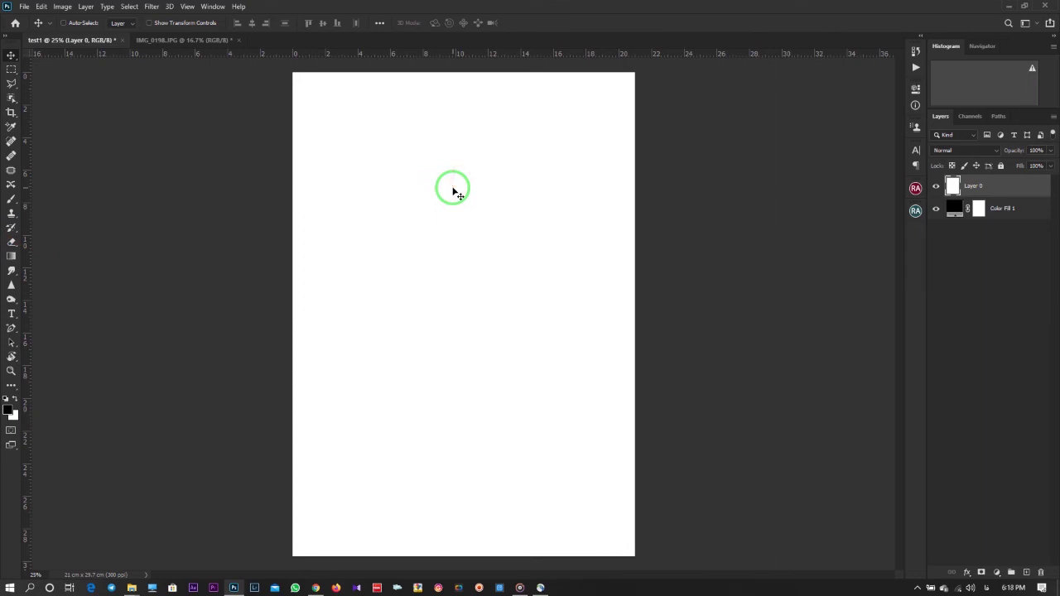
- Switch to the Elliptical Marquee and draw an elliptical selection on the page
click(12, 73)
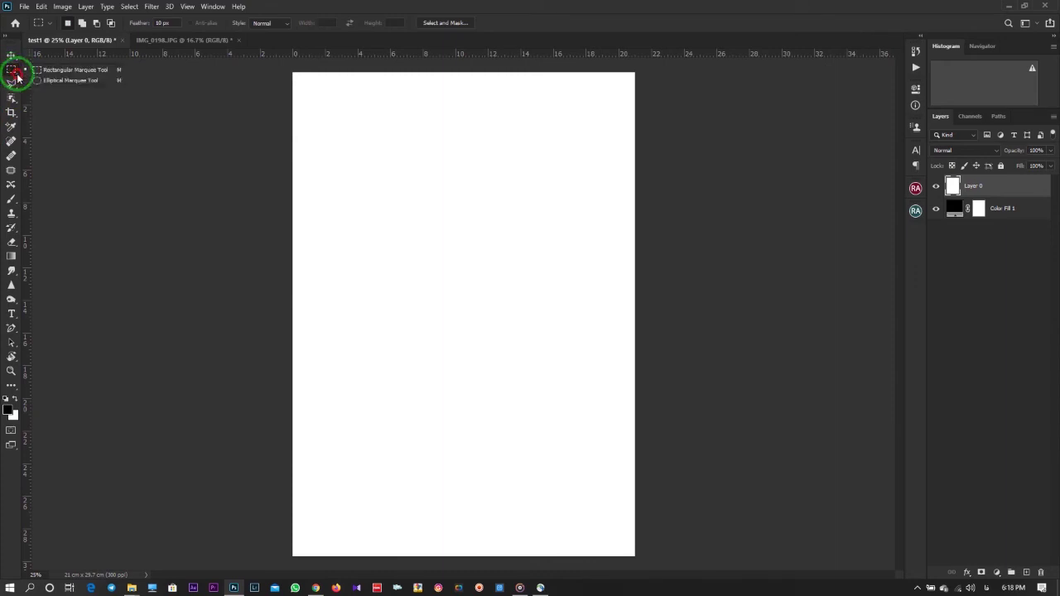
drag(17, 77, 48, 83)
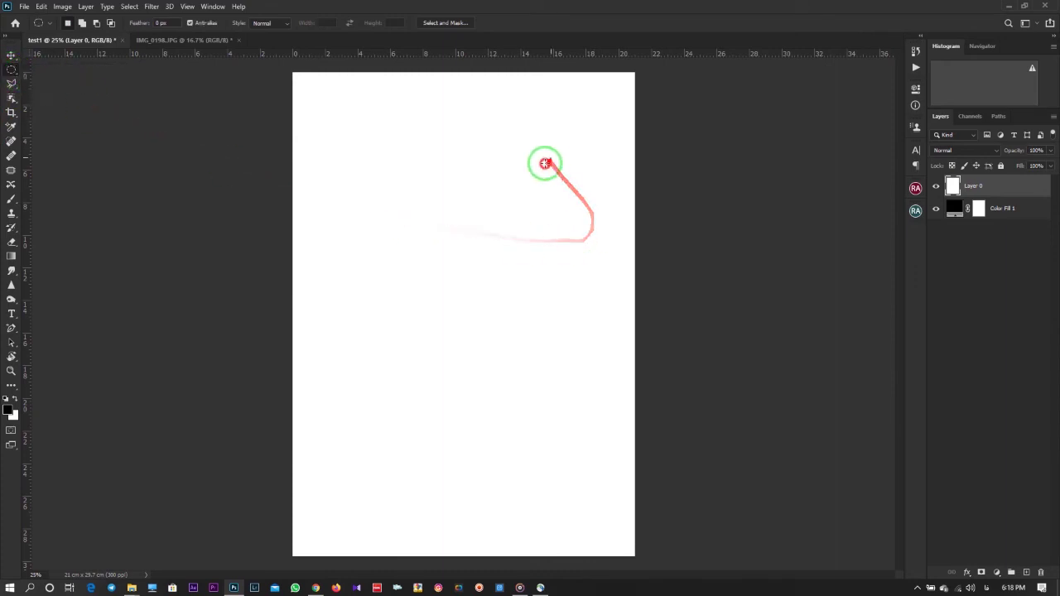
mouse_move(550, 157)
mouse_down()
mouse_move(384, 401)
mouse_move(307, 431)
mouse_up()
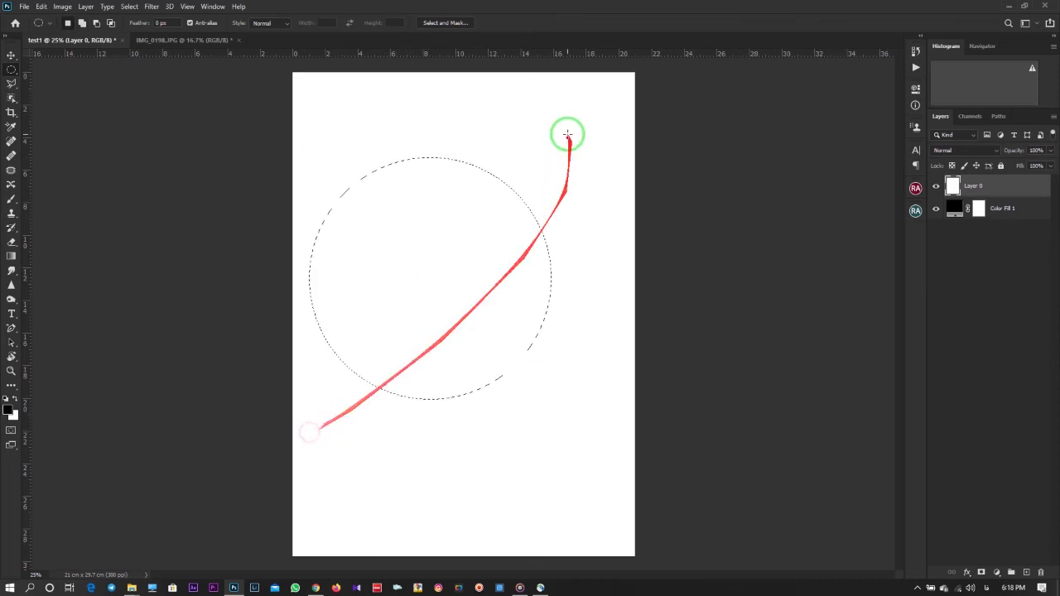
- Draw a circle, add a second one, deselect, then draw a centred circle with Alt+Shift
mouse_move(560, 138)
mouse_down()
mouse_move(464, 300)
mouse_move(343, 407)
mouse_up()
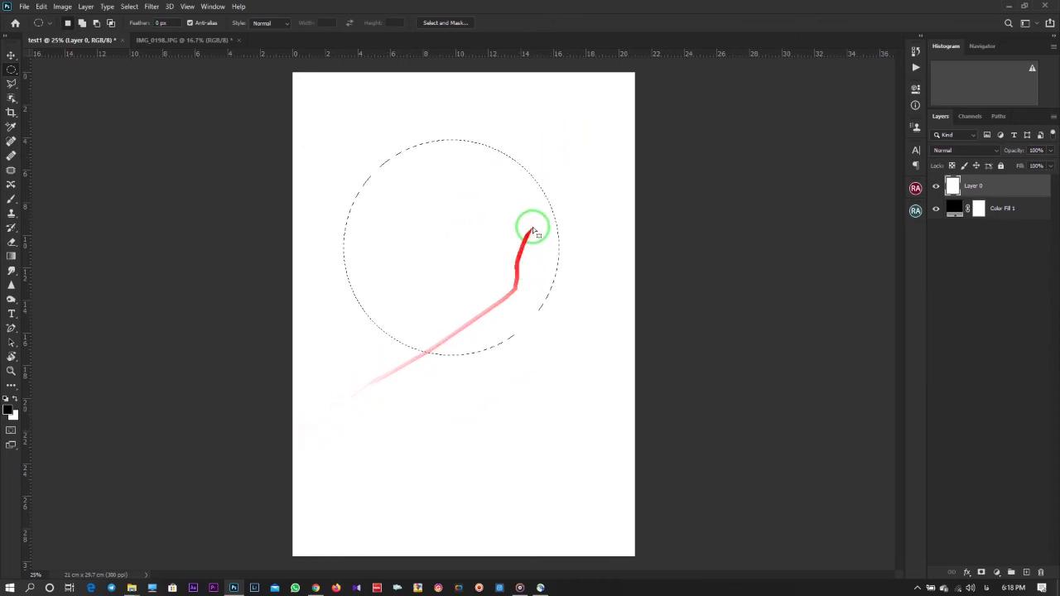
mouse_move(566, 154)
mouse_down()
mouse_move(335, 410)
mouse_move(466, 301)
mouse_move(386, 359)
mouse_move(513, 389)
mouse_move(386, 373)
mouse_move(333, 218)
mouse_move(331, 390)
mouse_move(472, 396)
mouse_move(466, 379)
mouse_move(527, 189)
mouse_move(523, 217)
mouse_move(525, 203)
mouse_up()
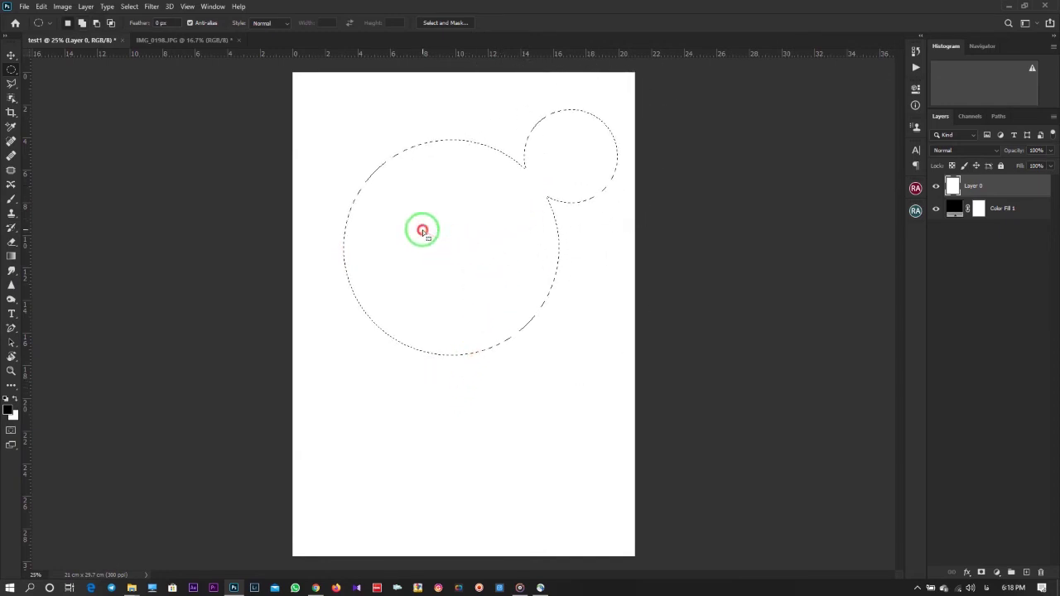
click(422, 231)
mouse_move(428, 244)
mouse_down()
mouse_move(530, 324)
mouse_move(518, 322)
mouse_up()
key(alt+shift)
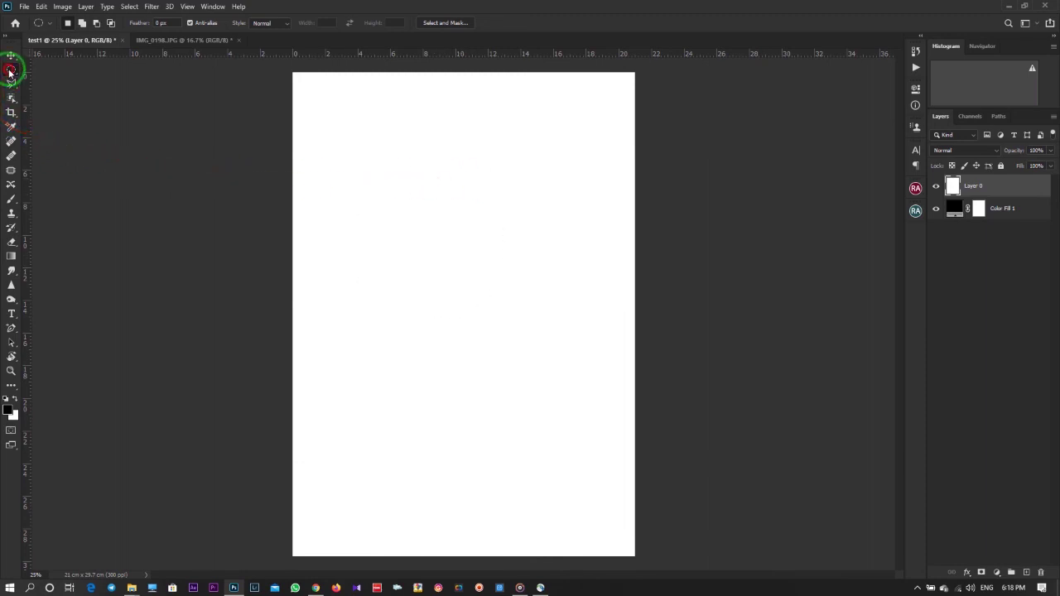
- Set the selection feather to 5 px
click(9, 71)
click(142, 30)
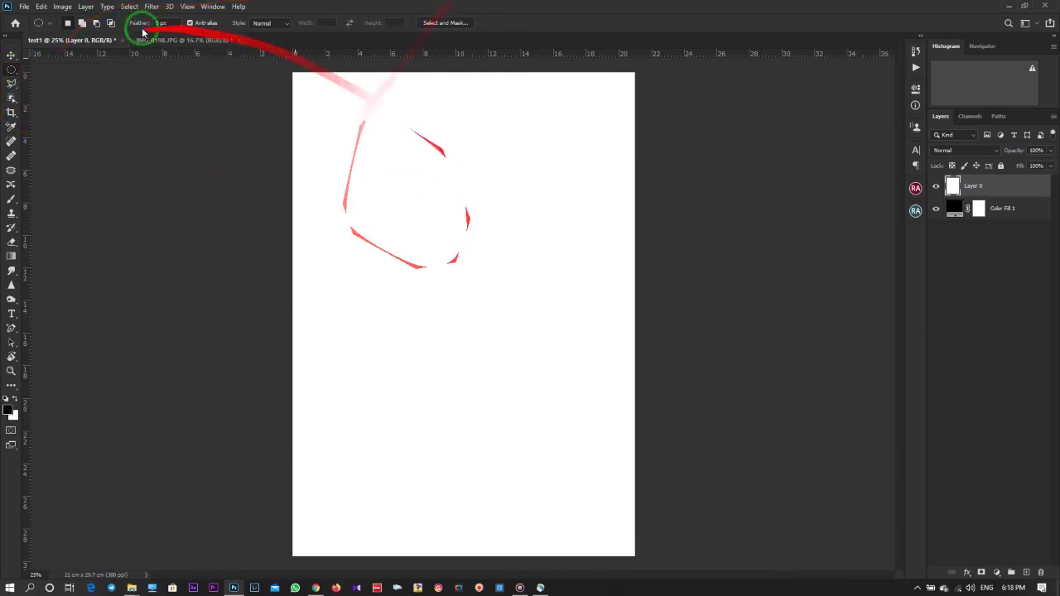
click(155, 22)
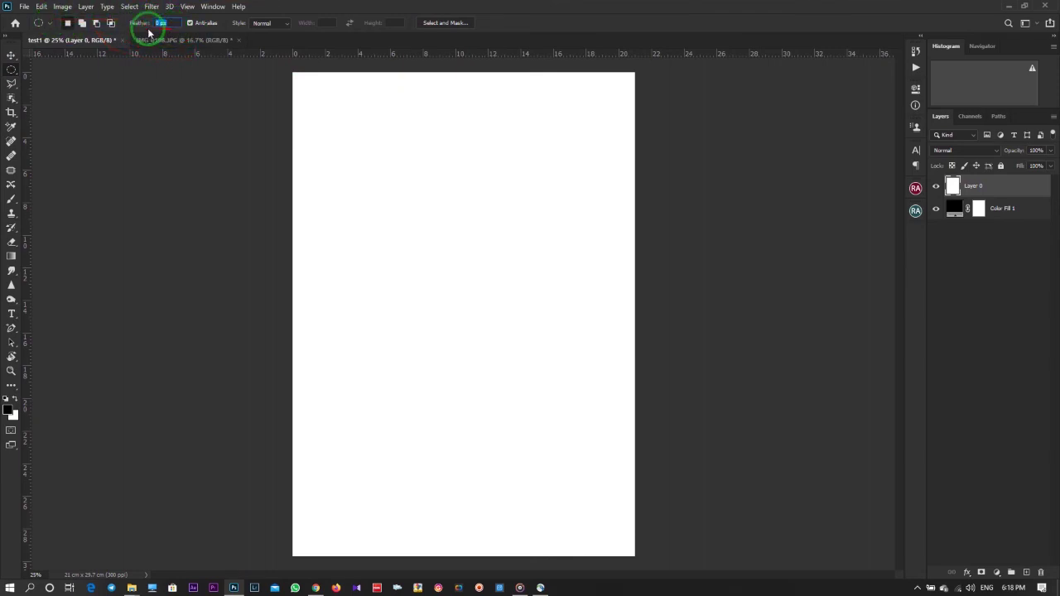
- Draw a freehand Lasso selection, test moving it down-left, and undo the move
click(12, 86)
mouse_move(39, 86)
mouse_down()
mouse_move(501, 134)
mouse_move(374, 174)
mouse_move(364, 154)
mouse_move(414, 284)
mouse_move(571, 311)
mouse_move(476, 199)
mouse_move(421, 114)
mouse_move(357, 199)
mouse_up()
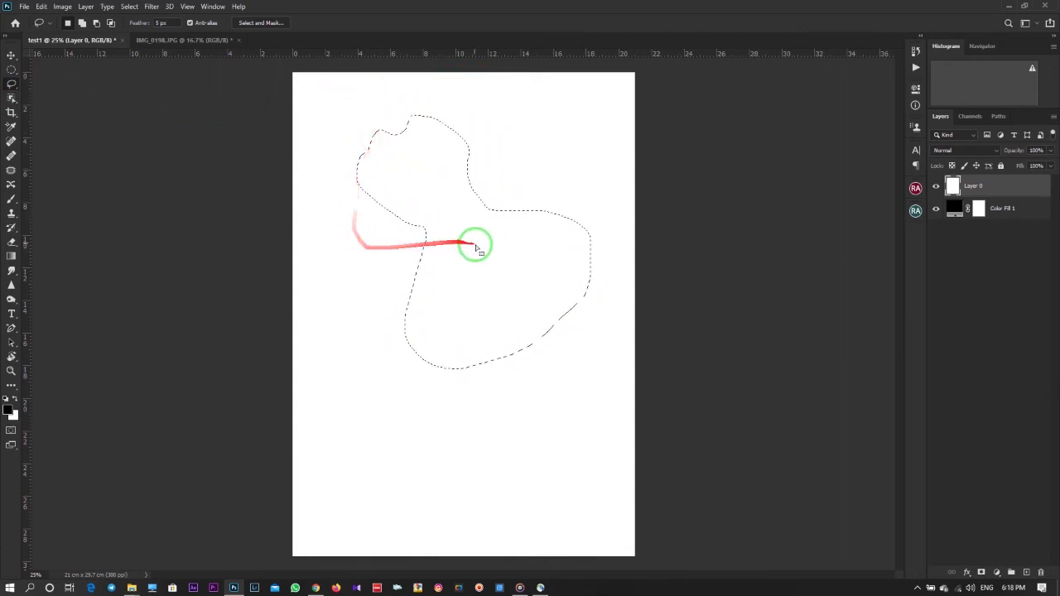
click(15, 58)
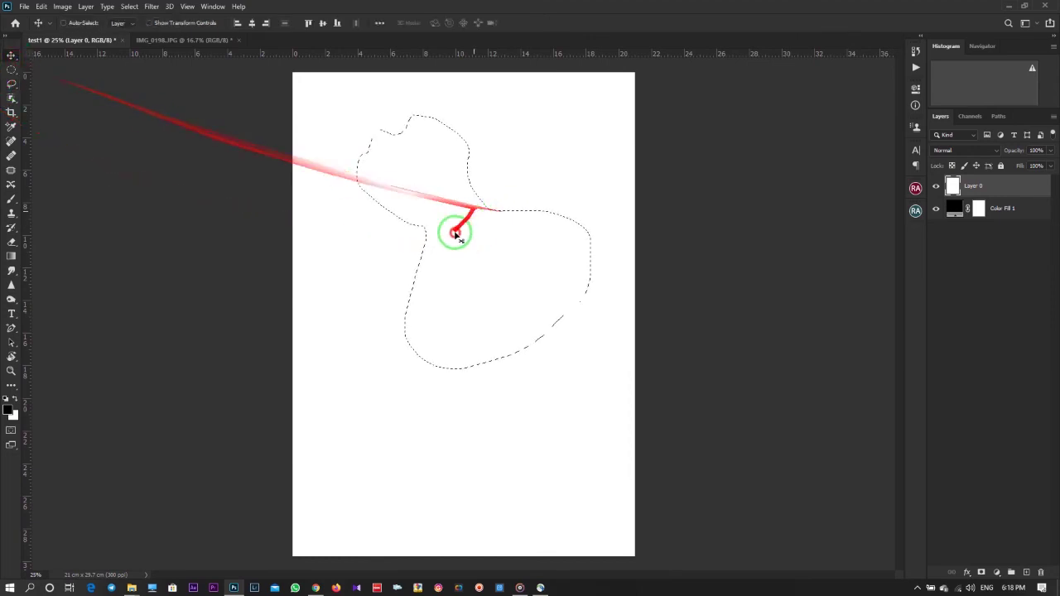
drag(454, 230, 371, 303)
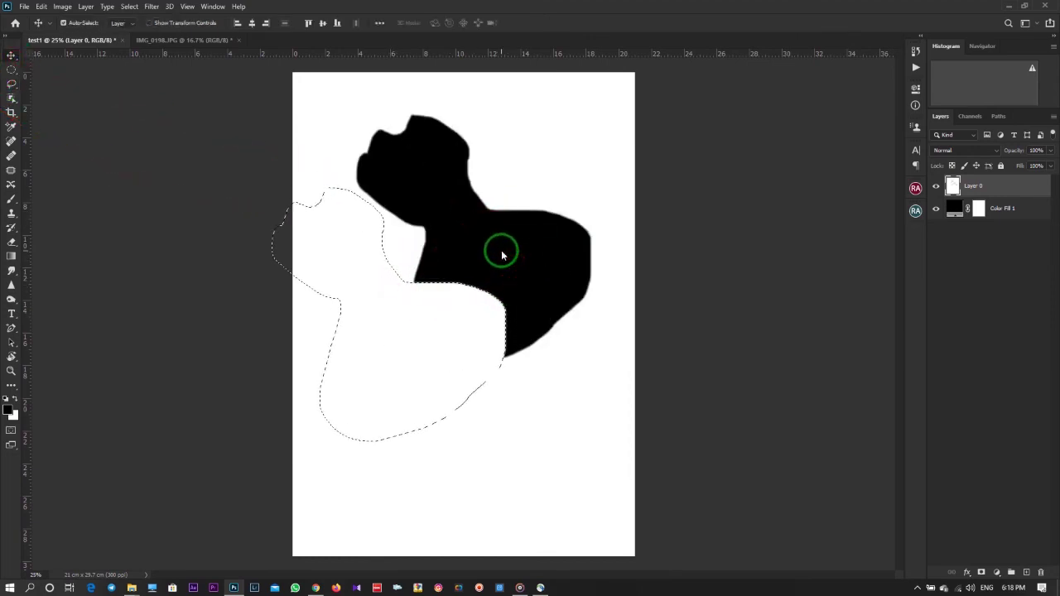
key(ctrl+z)
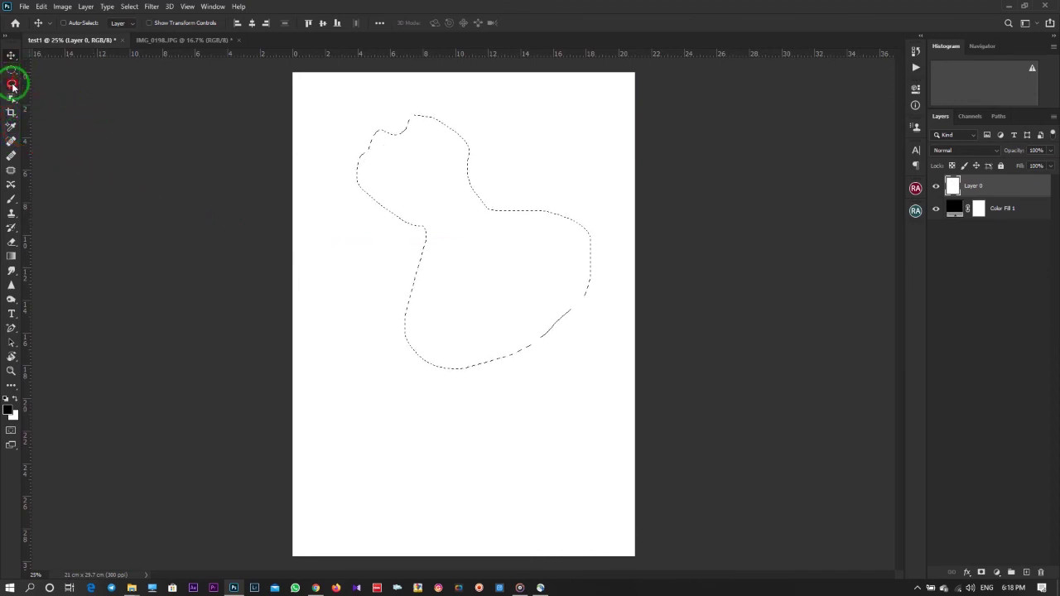
- Choose the Polygonal Lasso and place the first polygon corners down the left side
click(12, 83)
click(55, 96)
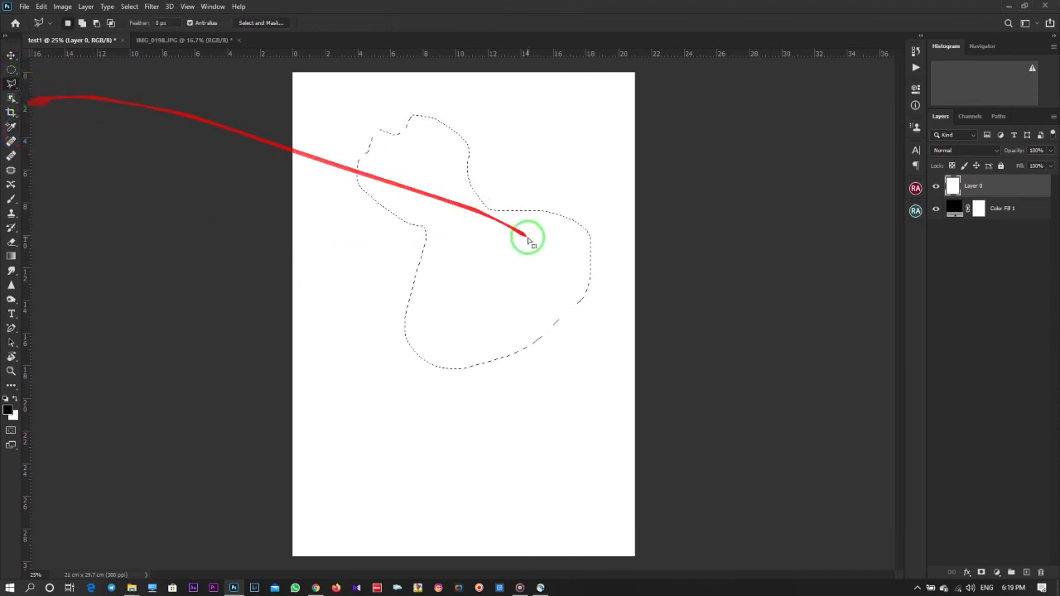
click(463, 216)
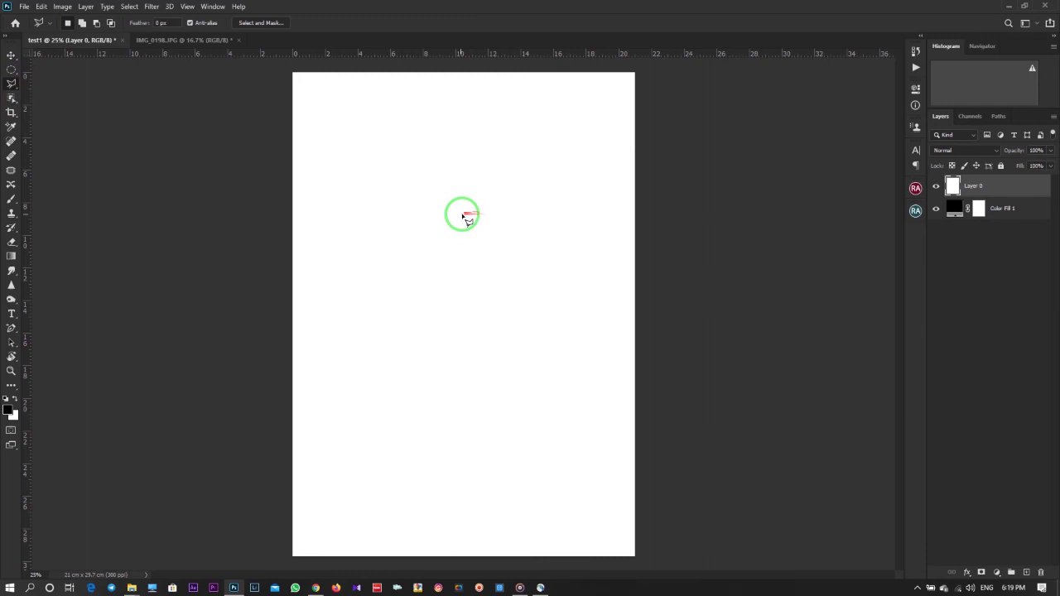
click(507, 132)
click(405, 130)
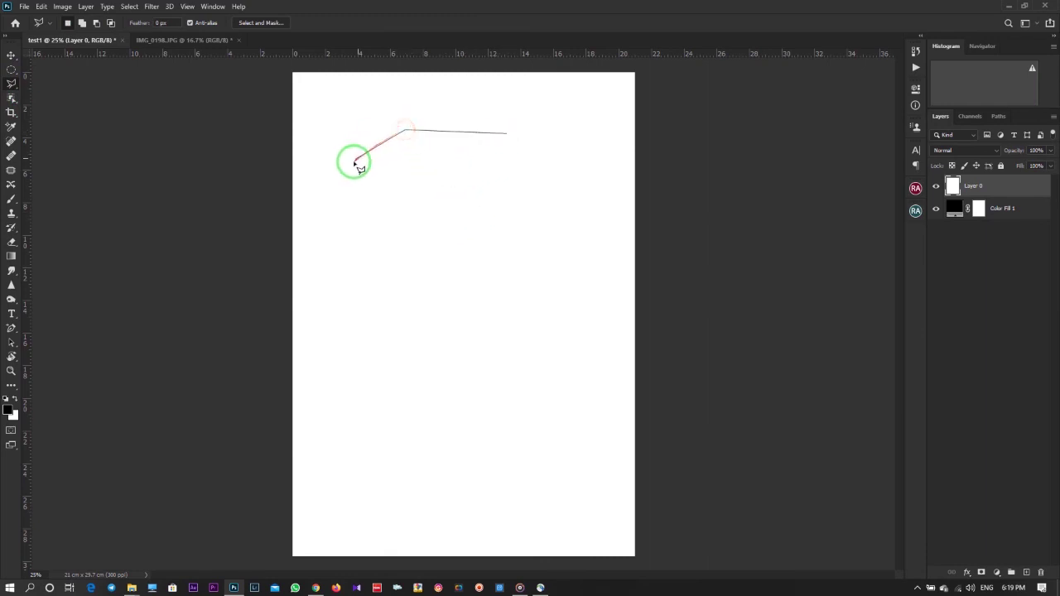
click(350, 168)
click(340, 257)
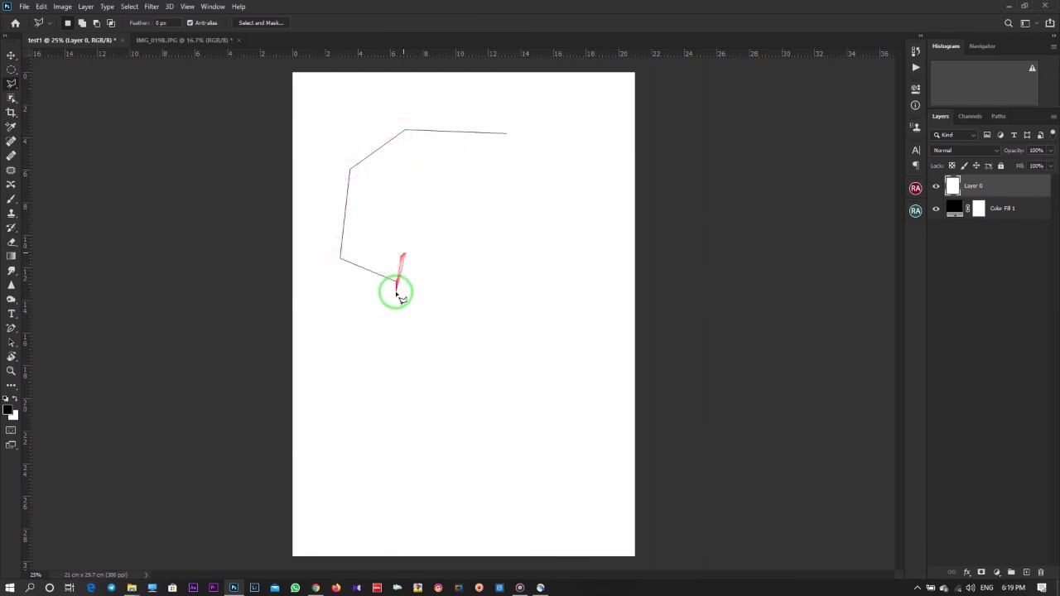
- Add corners along the bottom and right, close the polygon, then deselect with Ctrl+D
click(530, 314)
click(588, 254)
click(578, 212)
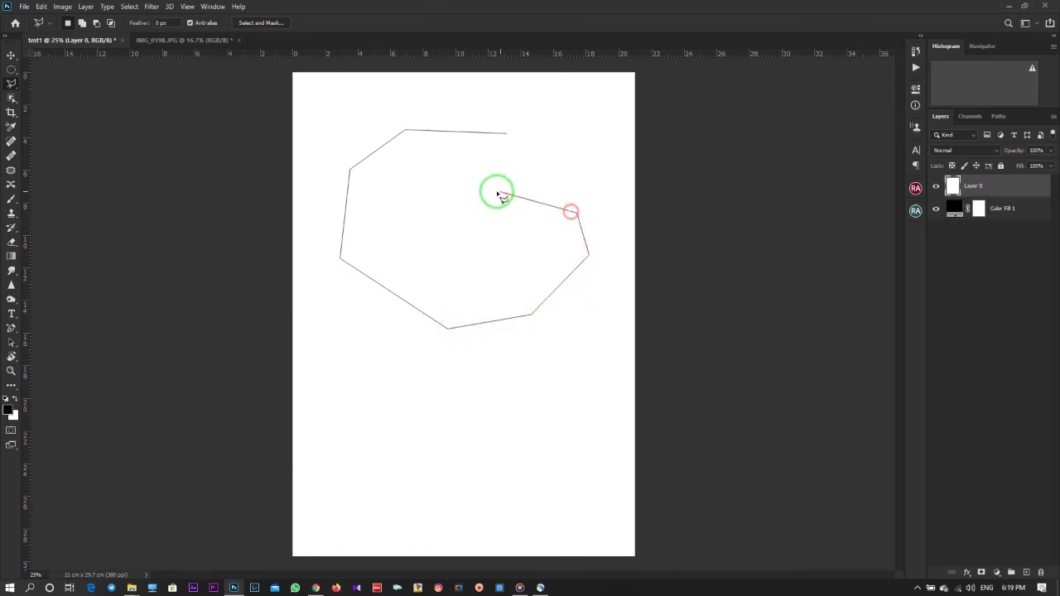
click(497, 192)
click(417, 189)
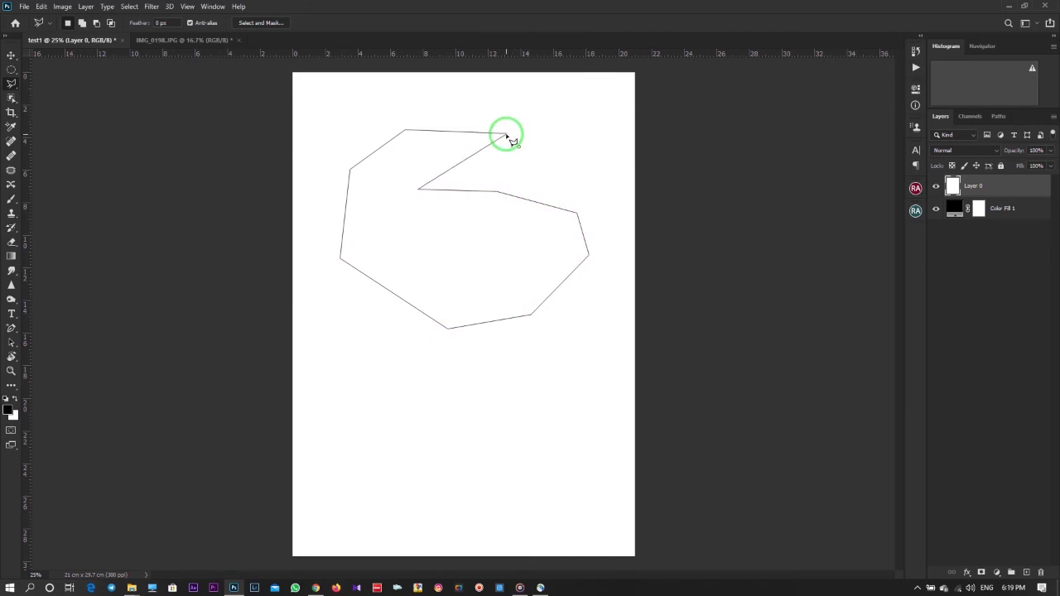
double_click(437, 166)
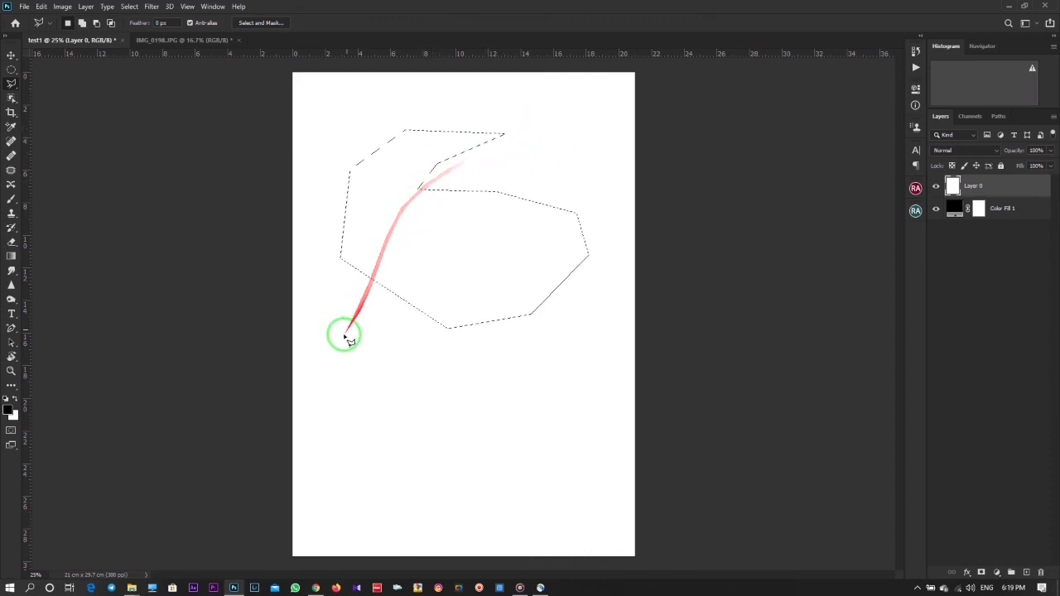
key(ctrl+d)
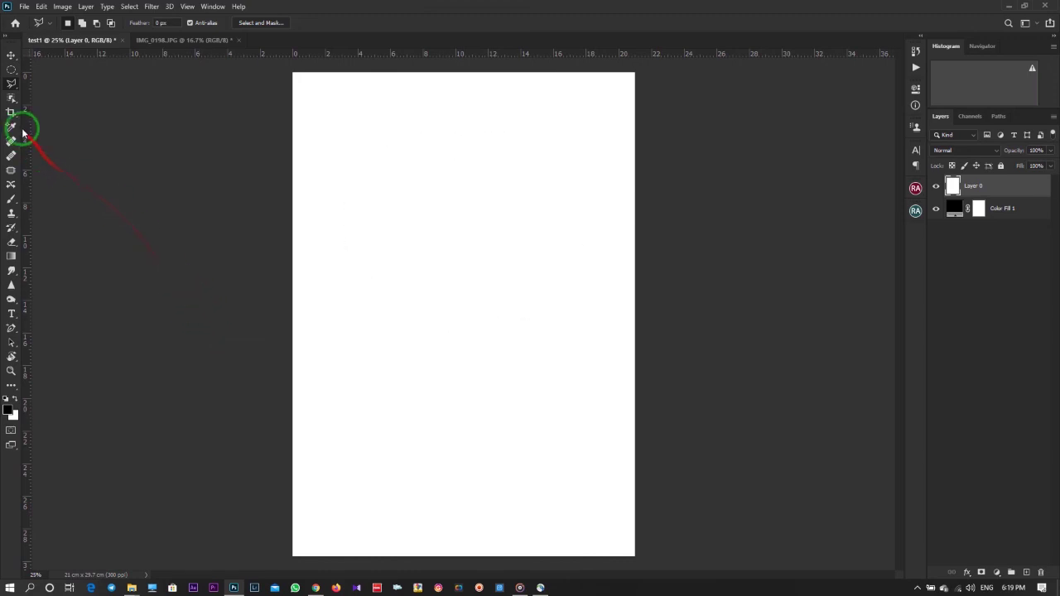
- Choose Object Selection and box the man's head on the IMG_0198.JPG portrait
click(11, 99)
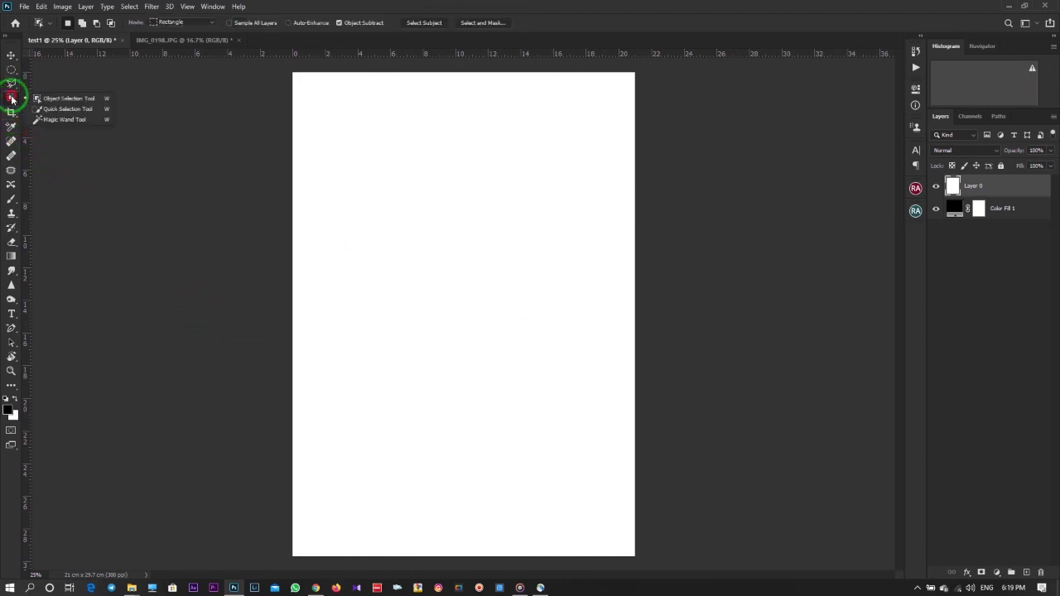
click(61, 99)
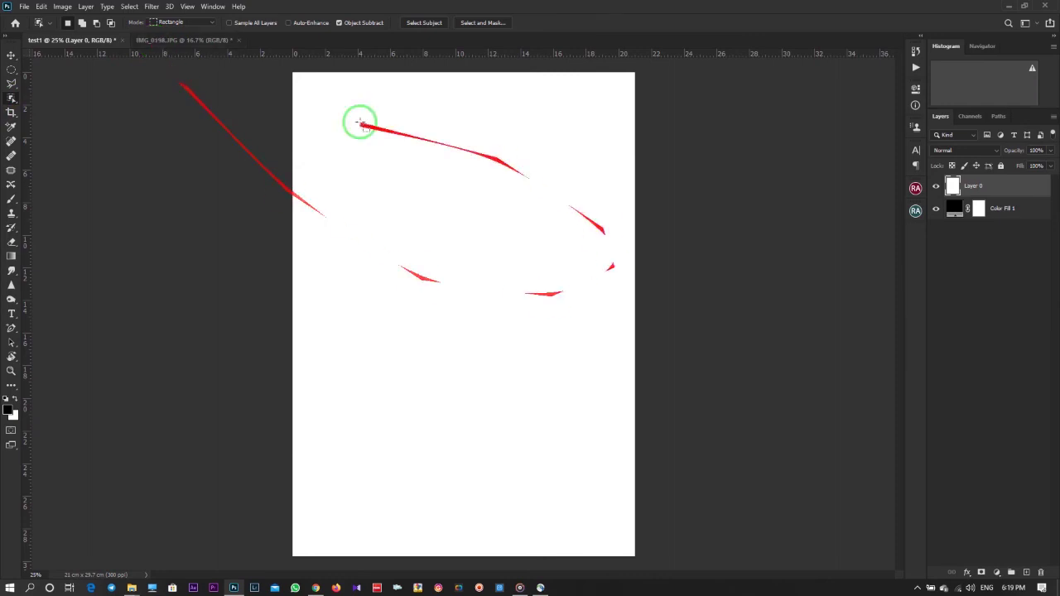
click(178, 41)
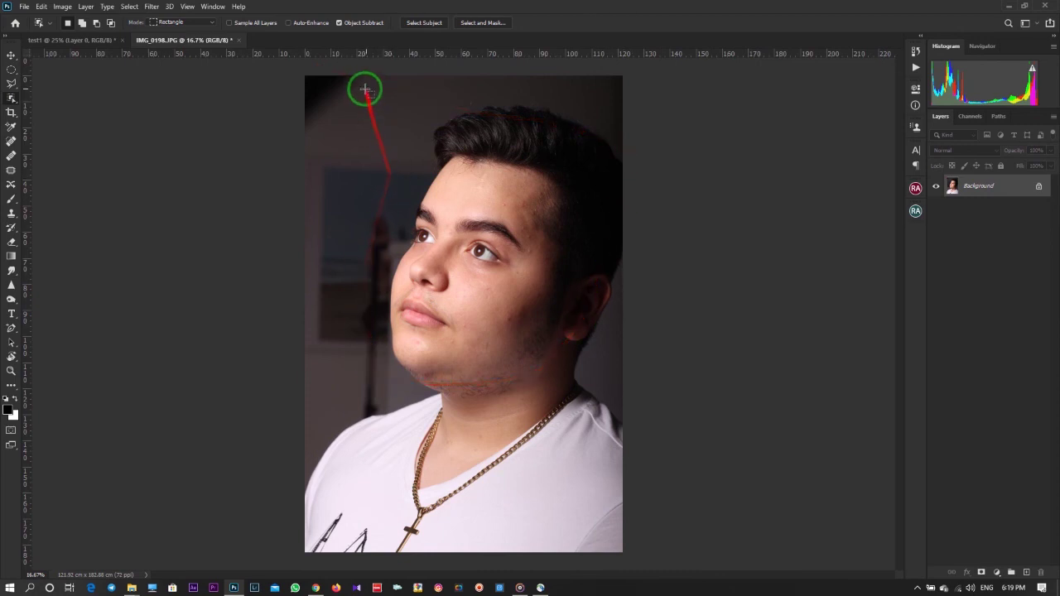
drag(355, 92, 656, 416)
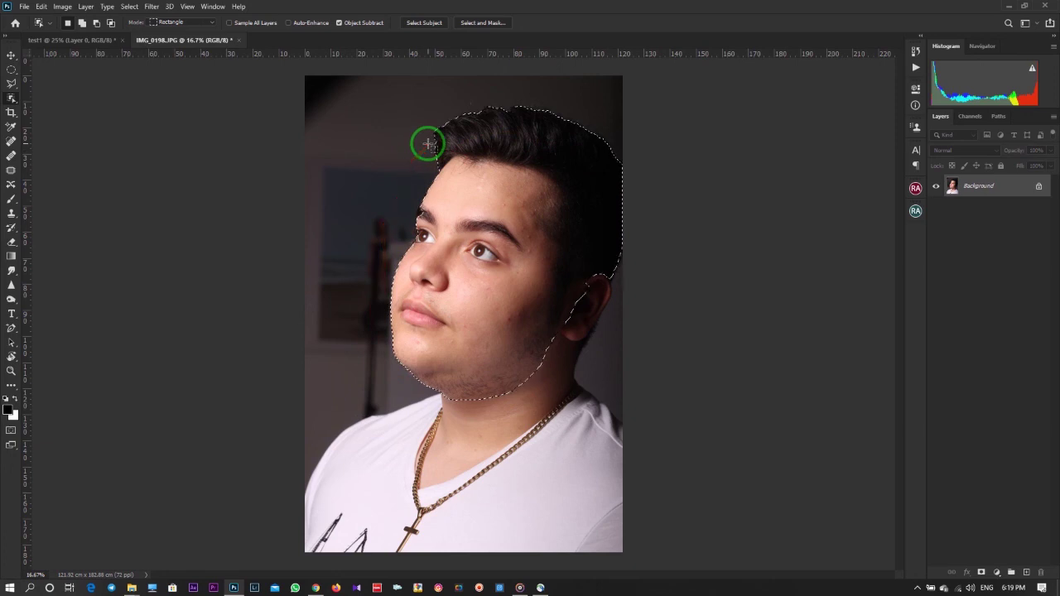
- Set Object Selection mode to Lasso, trace around the head, then clear the selection
click(174, 22)
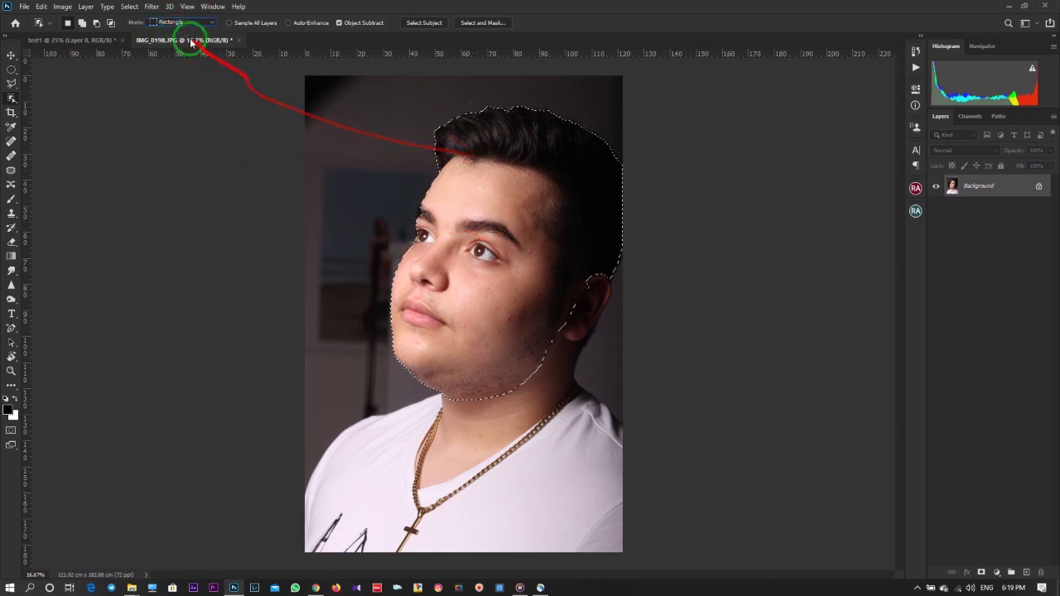
click(197, 22)
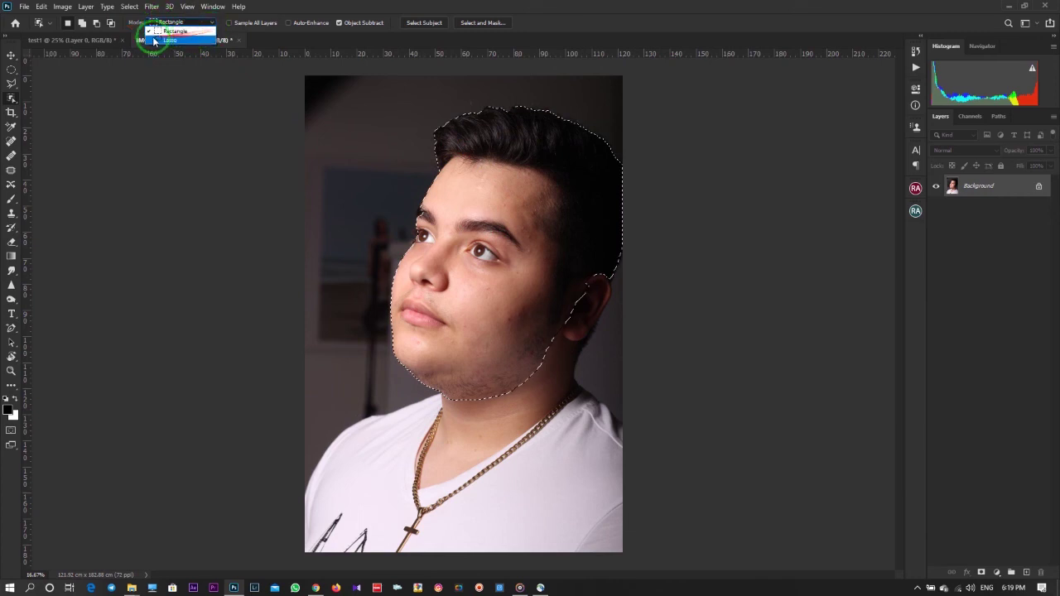
click(174, 42)
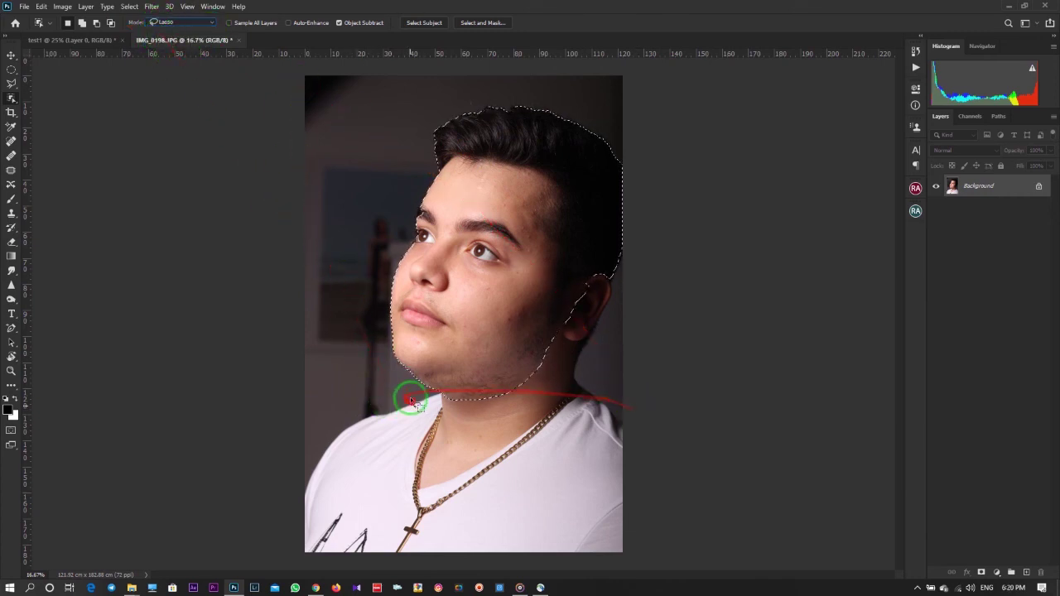
mouse_move(379, 382)
mouse_down()
mouse_move(622, 290)
mouse_move(492, 421)
mouse_move(359, 391)
mouse_up()
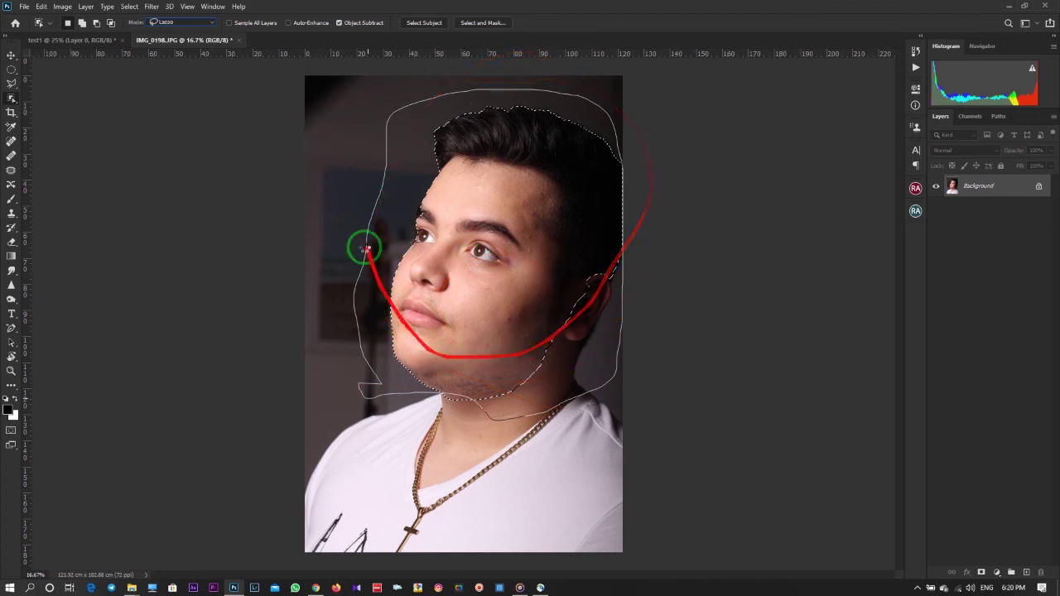
click(498, 130)
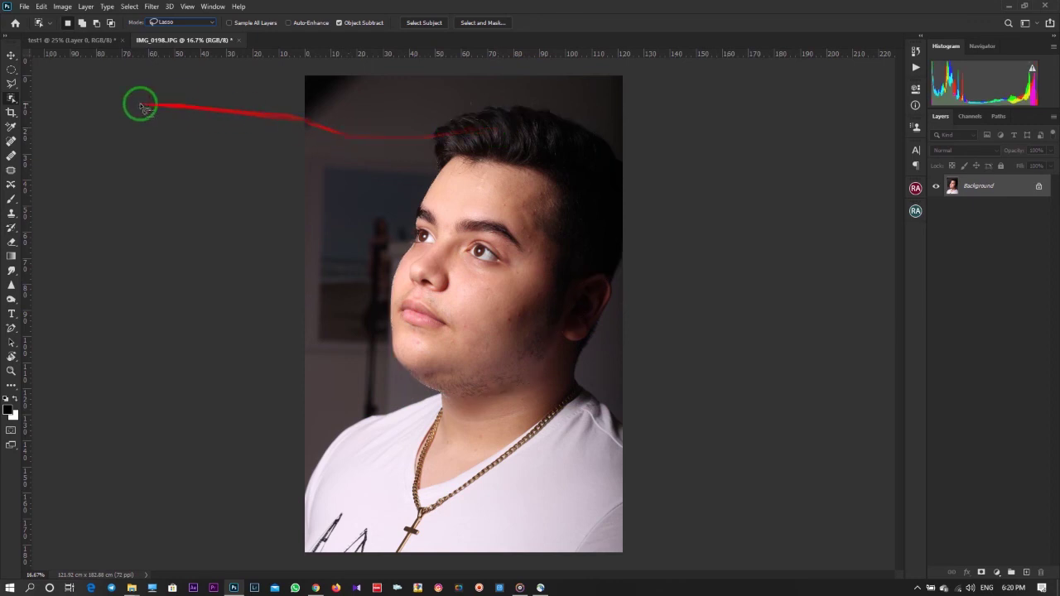
- Switch to Quick Selection, brush over the face and hair, then clear that attempt
right_click(13, 101)
click(47, 98)
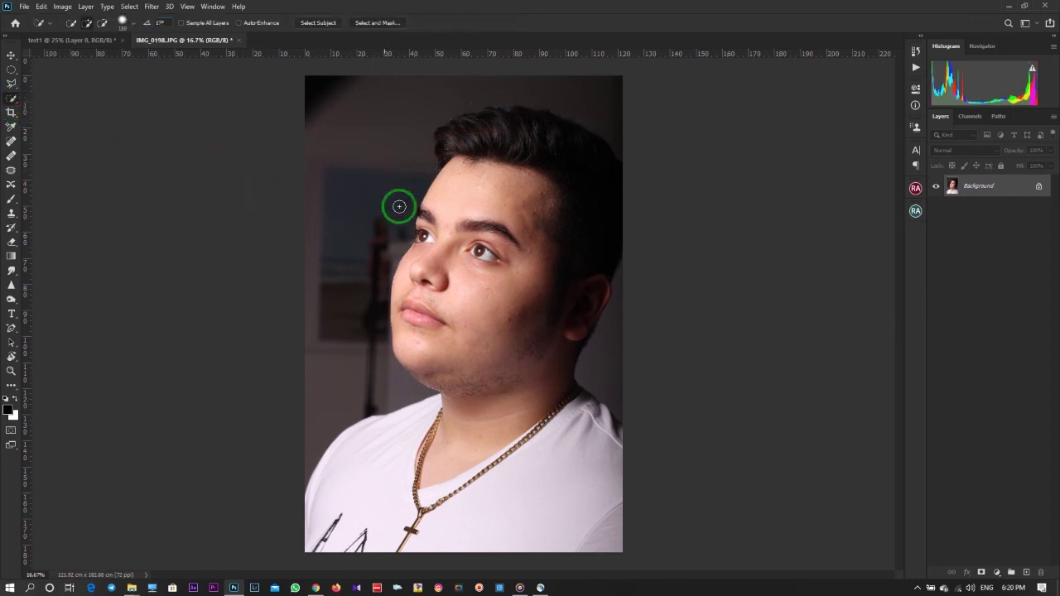
drag(449, 265, 536, 203)
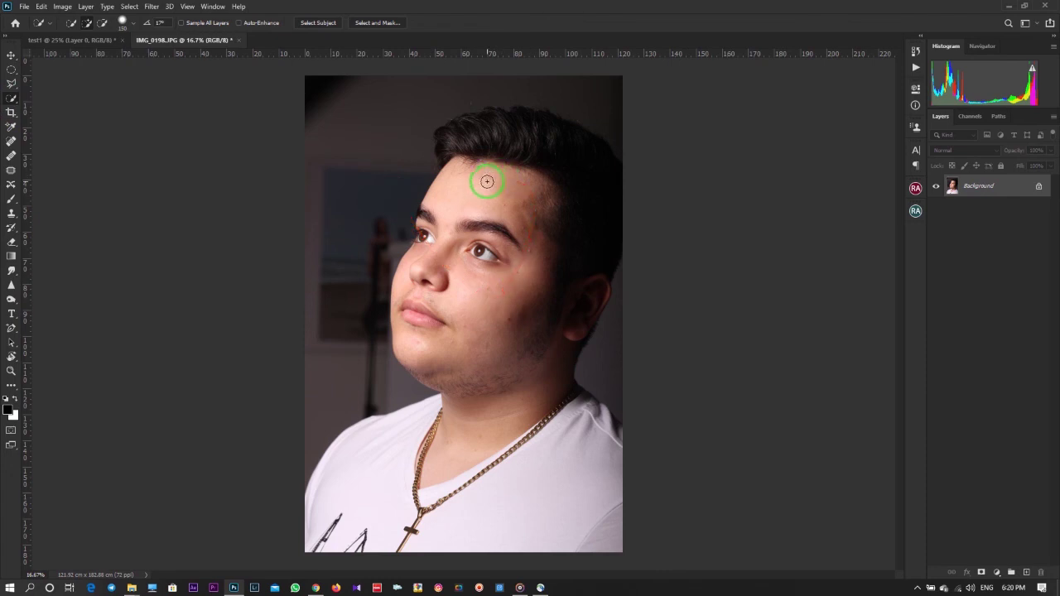
mouse_move(488, 176)
mouse_down()
mouse_move(472, 279)
mouse_move(560, 190)
mouse_move(504, 137)
mouse_up()
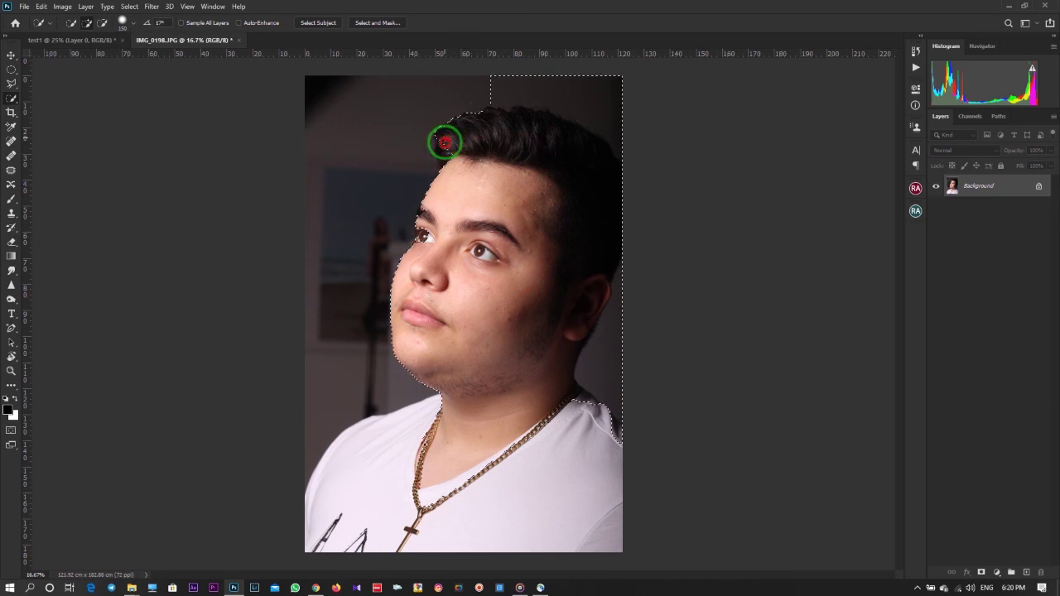
mouse_move(447, 157)
mouse_down()
mouse_move(428, 206)
mouse_move(452, 182)
mouse_move(539, 295)
mouse_move(488, 358)
mouse_up()
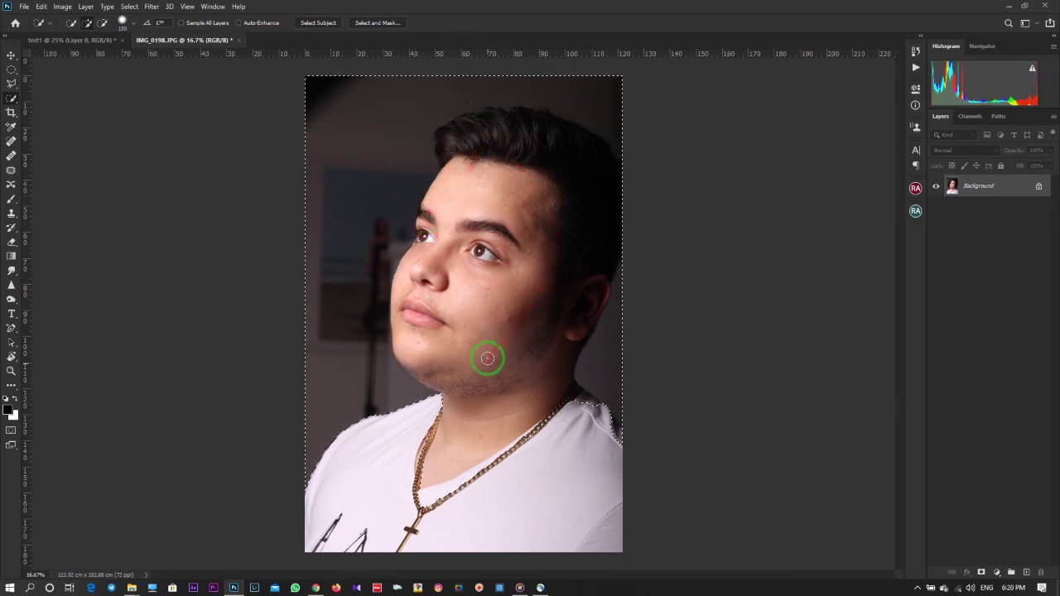
key(ctrl+d)
- Brush a new selection from the forehead down toward the nose bridge
drag(359, 191, 422, 225)
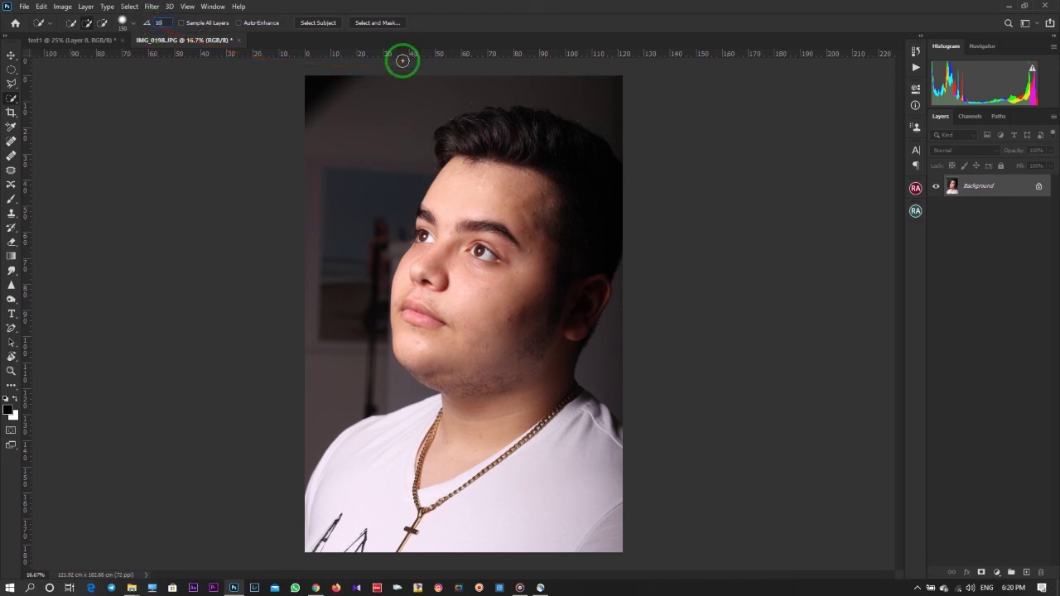
click(543, 220)
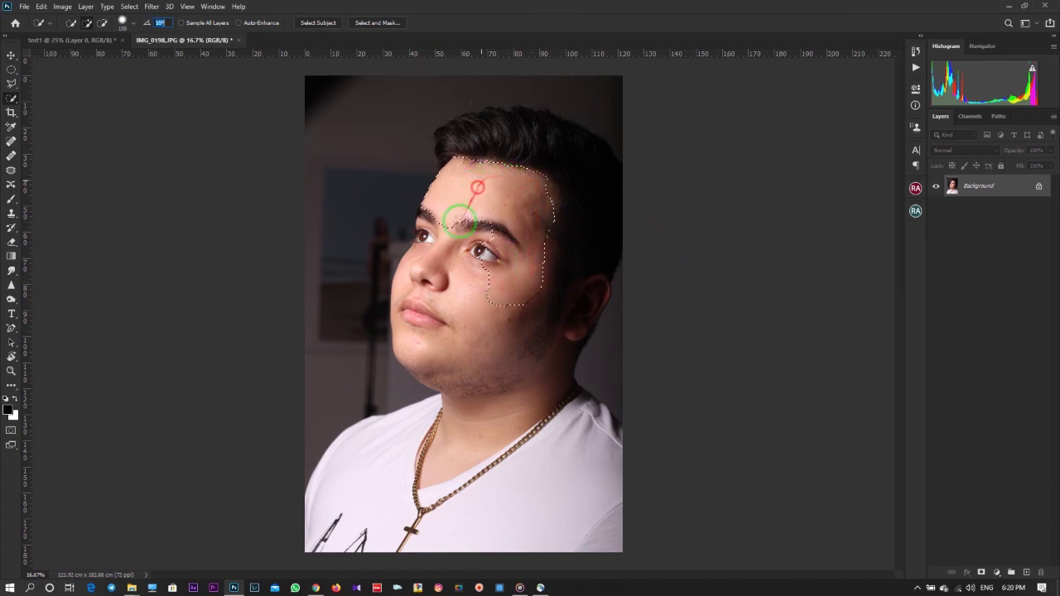
drag(460, 219, 433, 258)
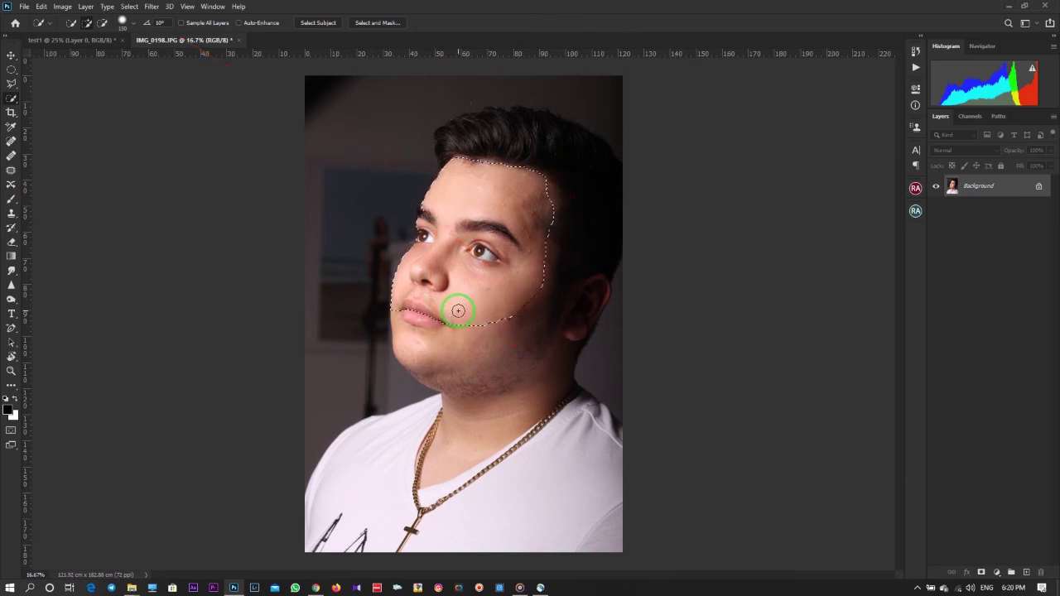
- Switch to the Magic Wand and clear the existing face selection
drag(14, 101, 55, 121)
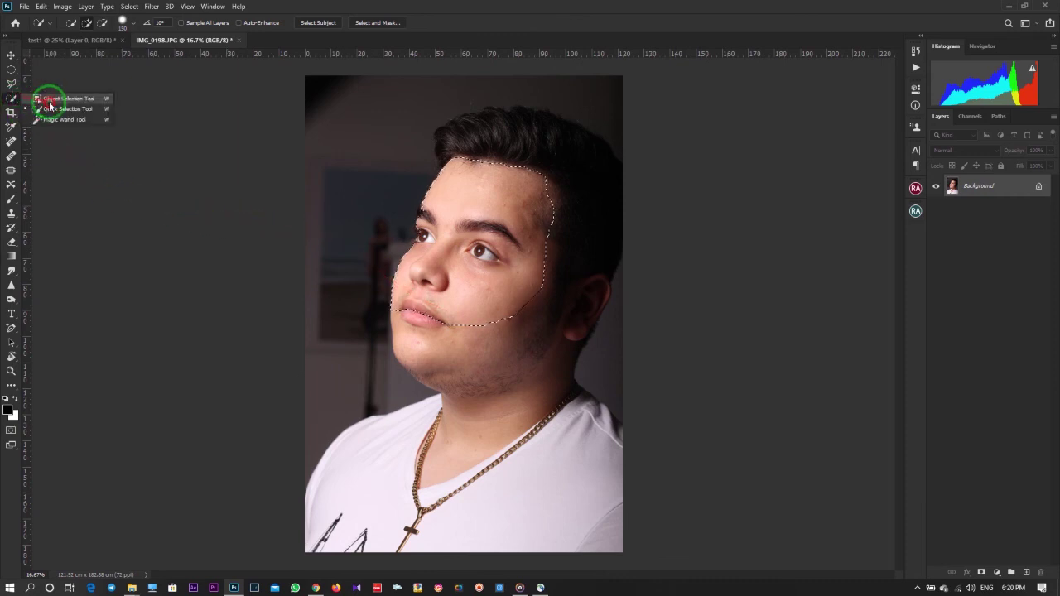
click(61, 122)
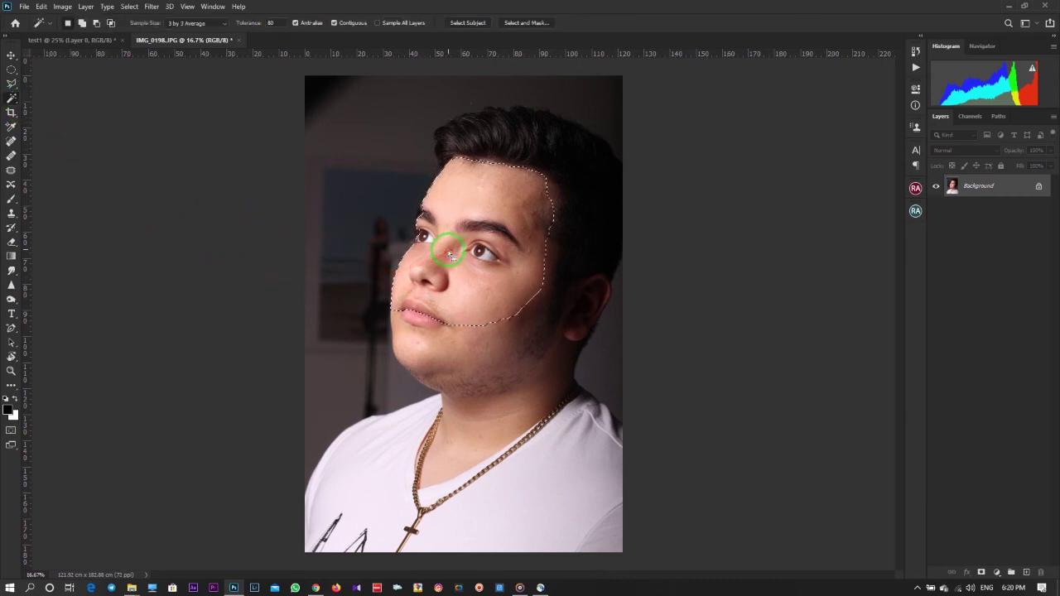
key(ctrl+d)
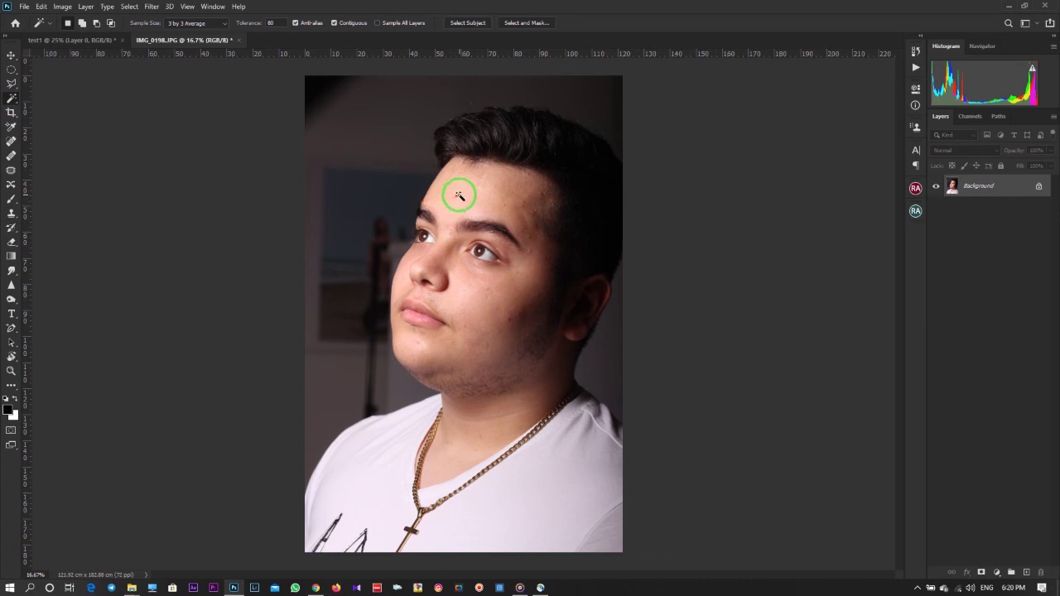
- Magic Wand the forehead, face and neck skin, then invert the selection with Shift+Ctrl+I
click(460, 196)
shift+click(466, 294)
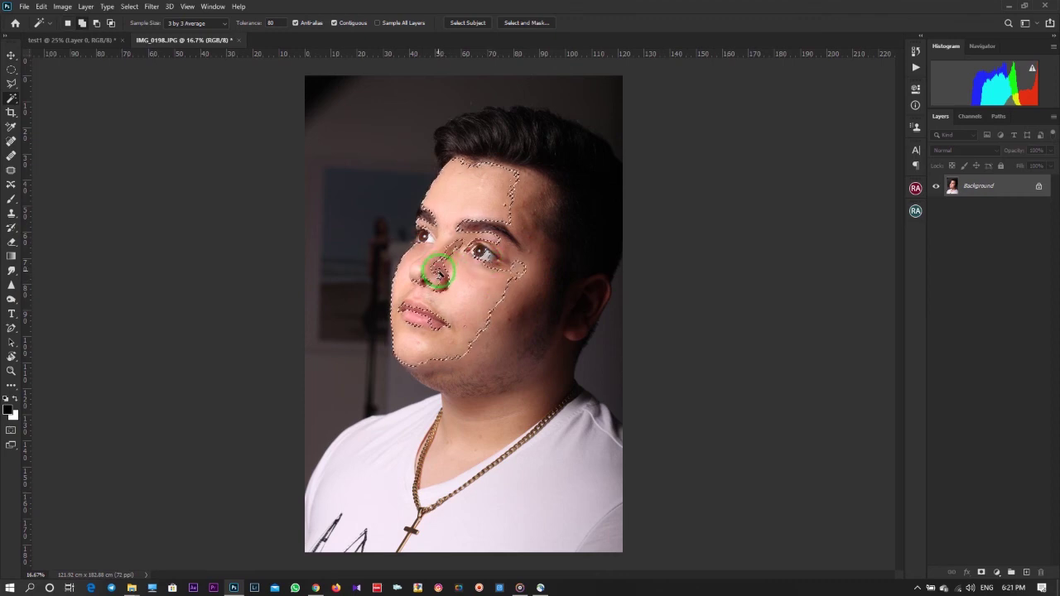
click(436, 270)
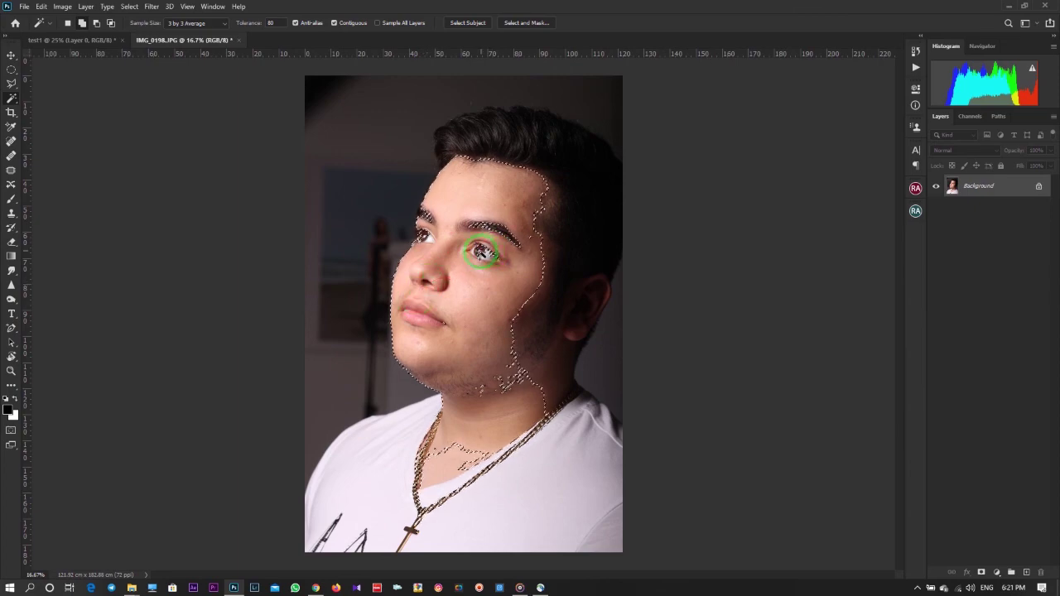
click(495, 256)
key(ctrl+shift+i)
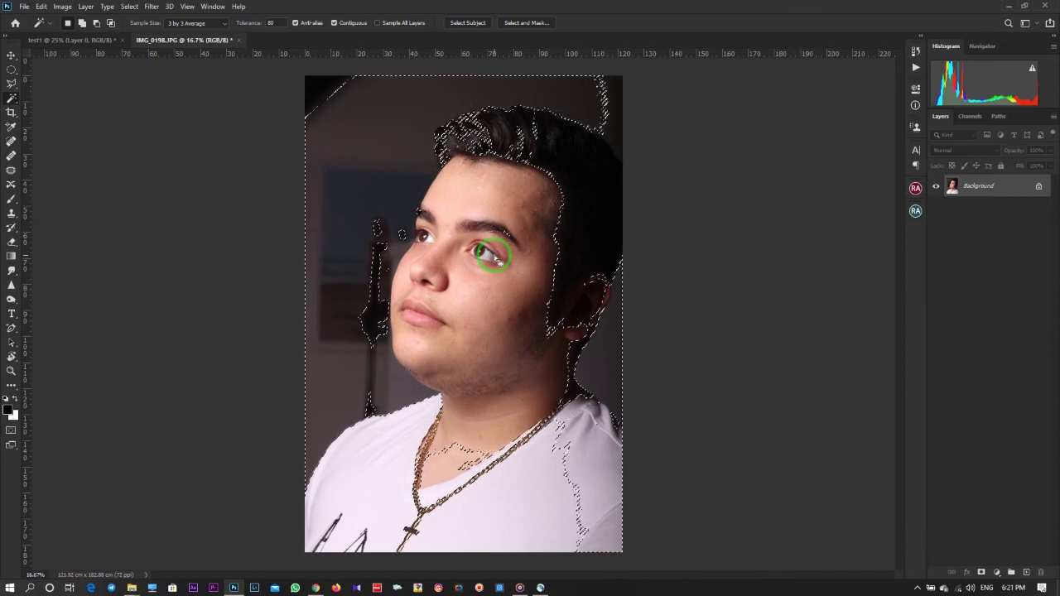
key(ctrl+d)
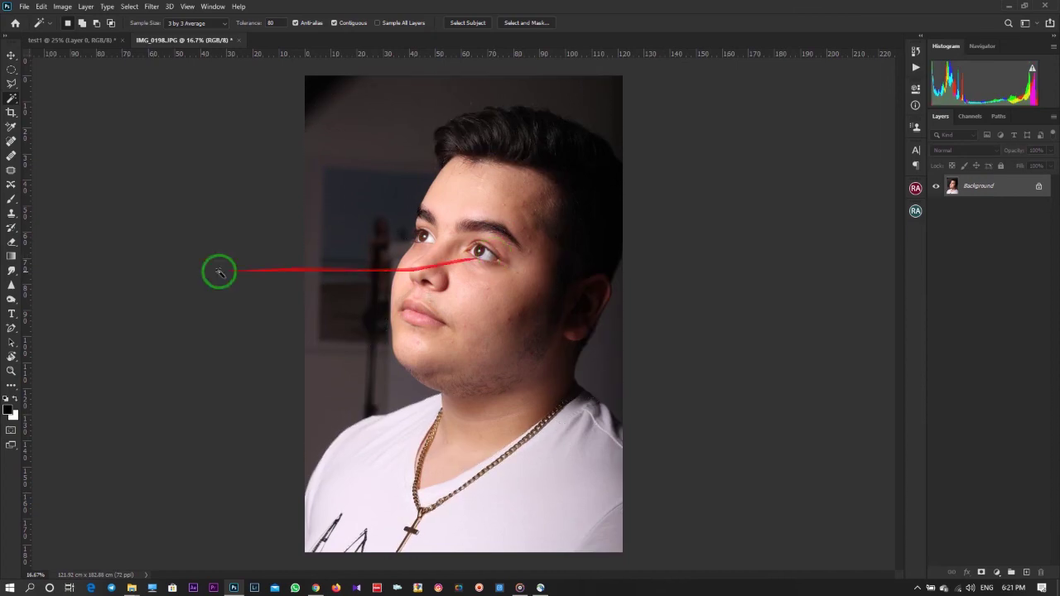
right_click(10, 100)
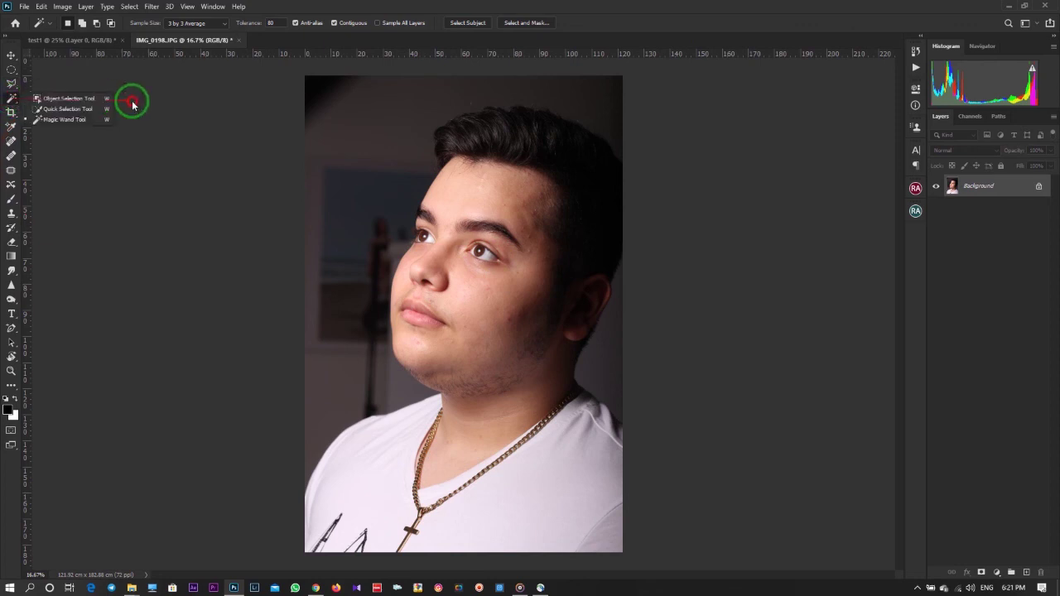
click(10, 98)
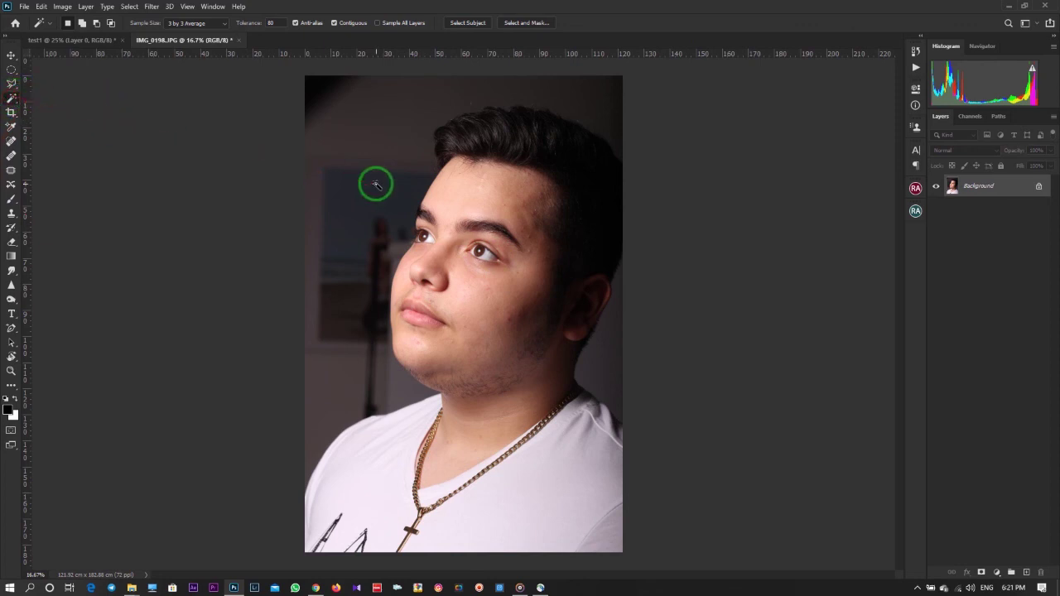